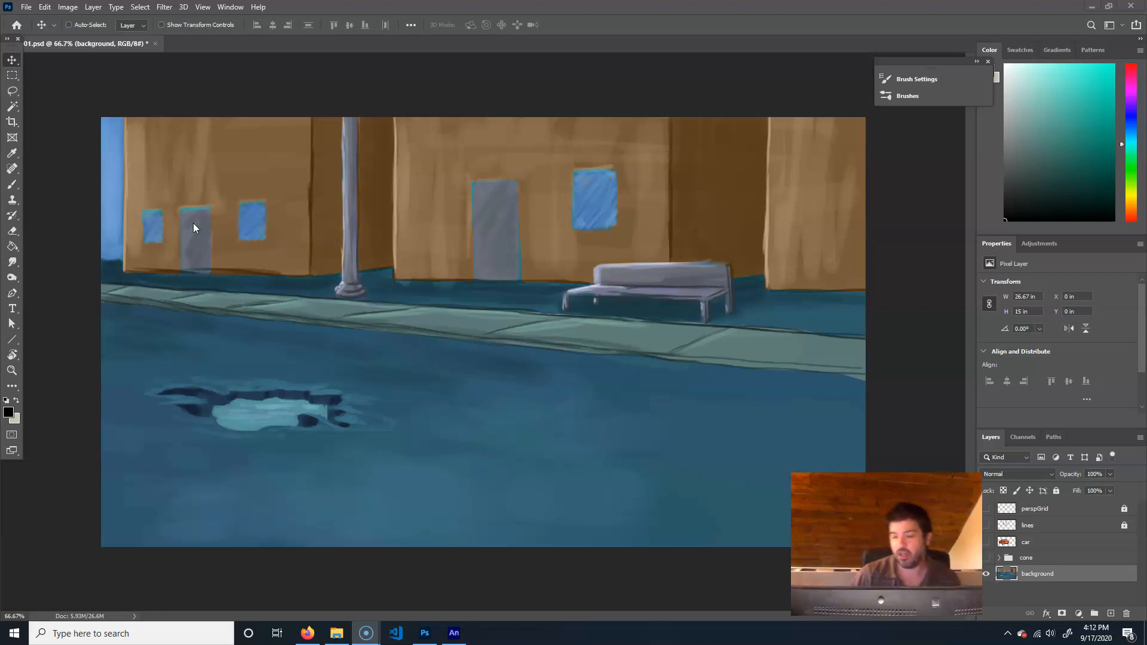
Look through the scene01, scene02 and scene03 PSD files in the coneSadComic folder and return to the open scene painting
left_click(337, 632)
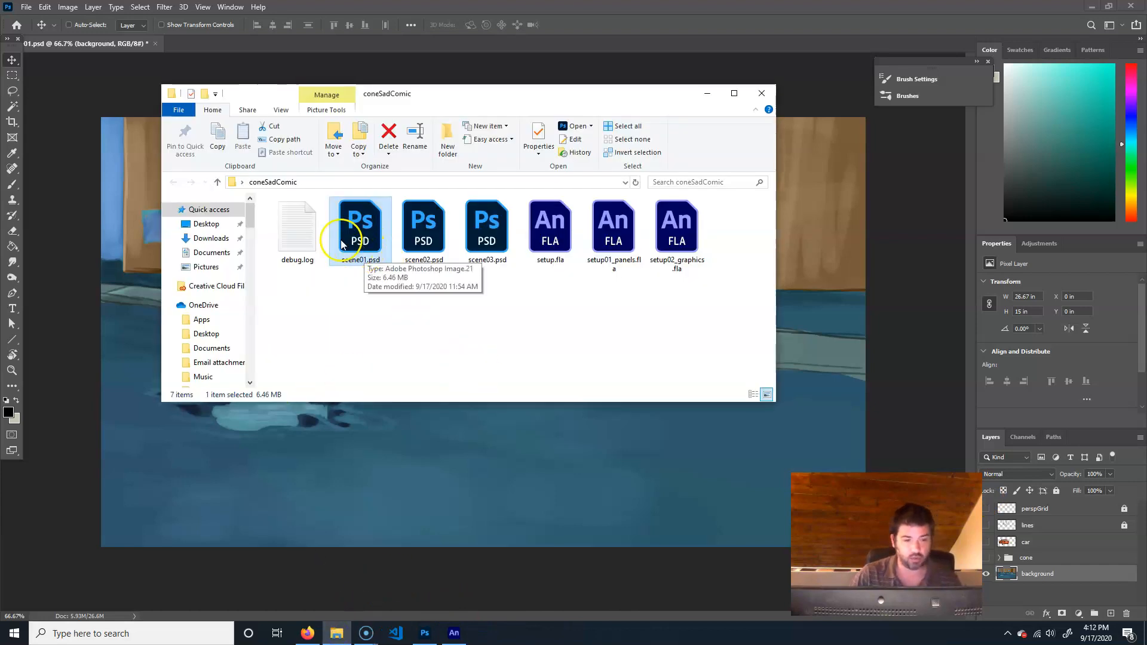
left_click(428, 225)
left_click(488, 242)
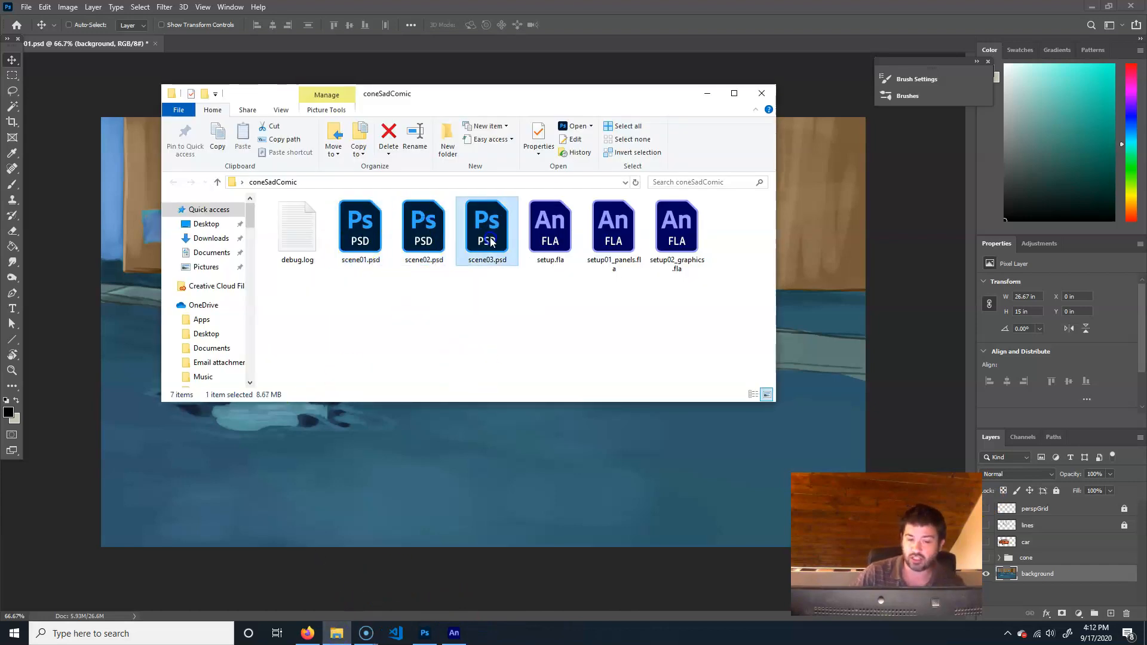
left_click(1127, 568)
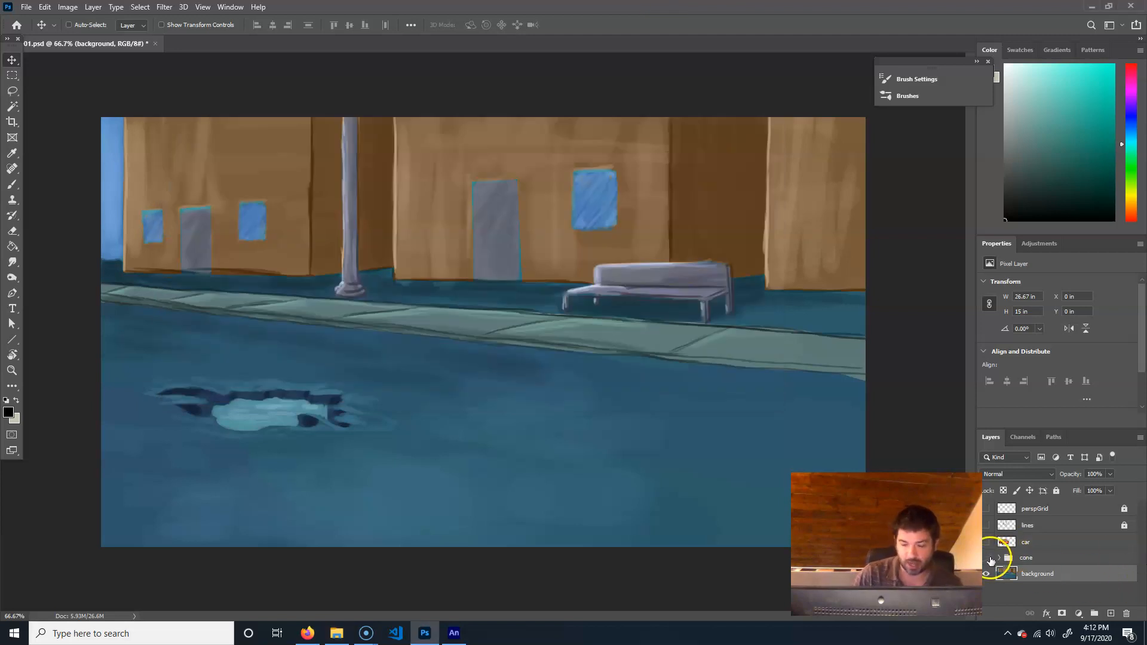
Make the cone group visible and expand it to list its cone01, cone02 and cone03 layers
left_click(987, 558)
left_click(1002, 559)
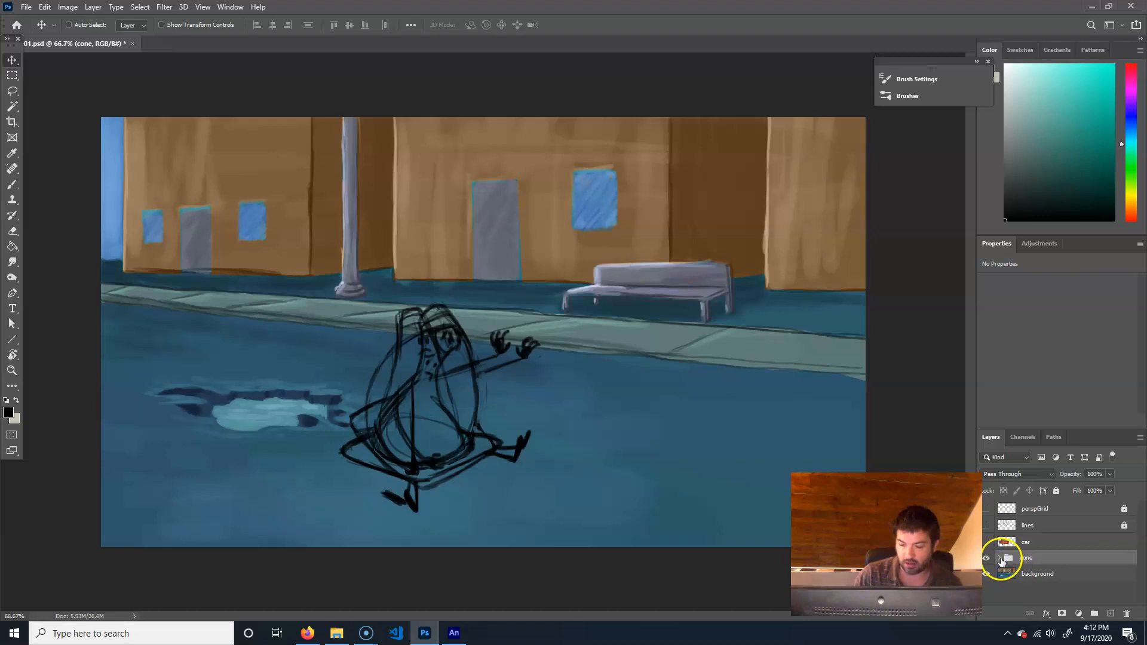
left_click(1000, 559)
scroll(994, 576, "down", 1)
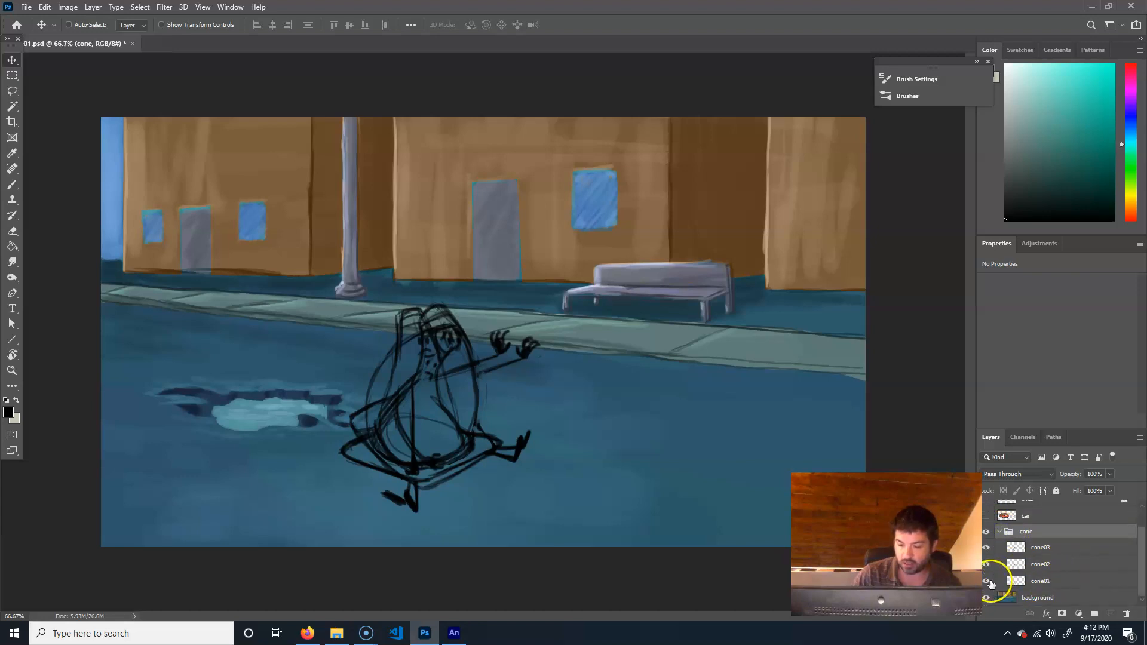
Toggle the visibility of the three cone pose layers to compare them, leaving only cone01 shown
left_click(990, 582)
left_click(989, 565)
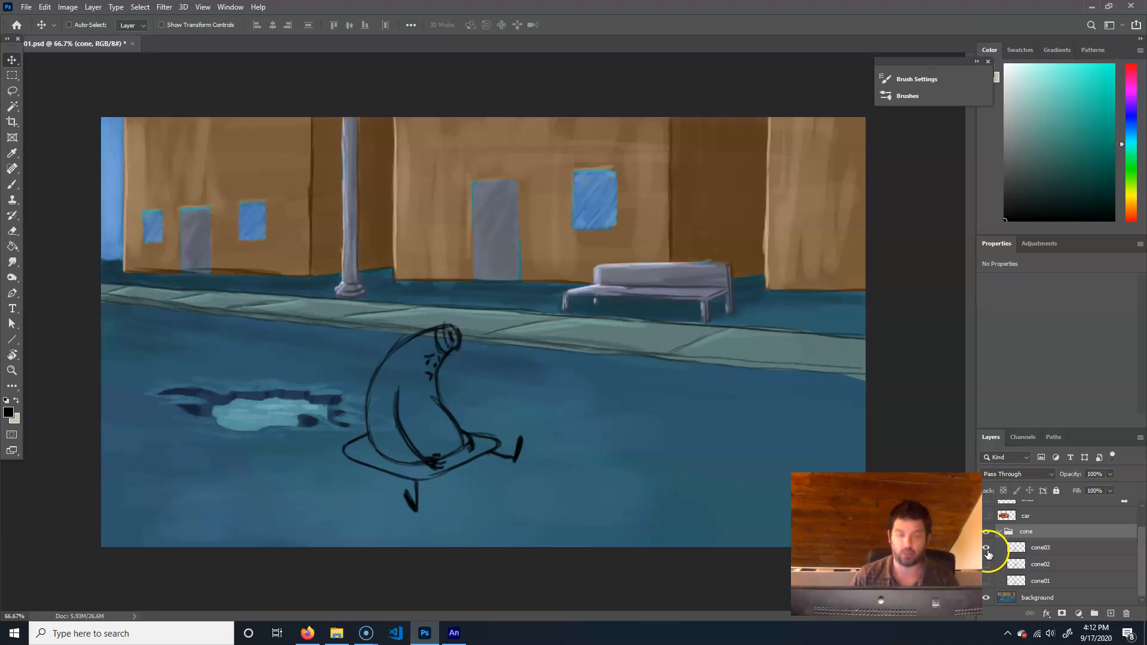
left_click(987, 565)
left_click(987, 580)
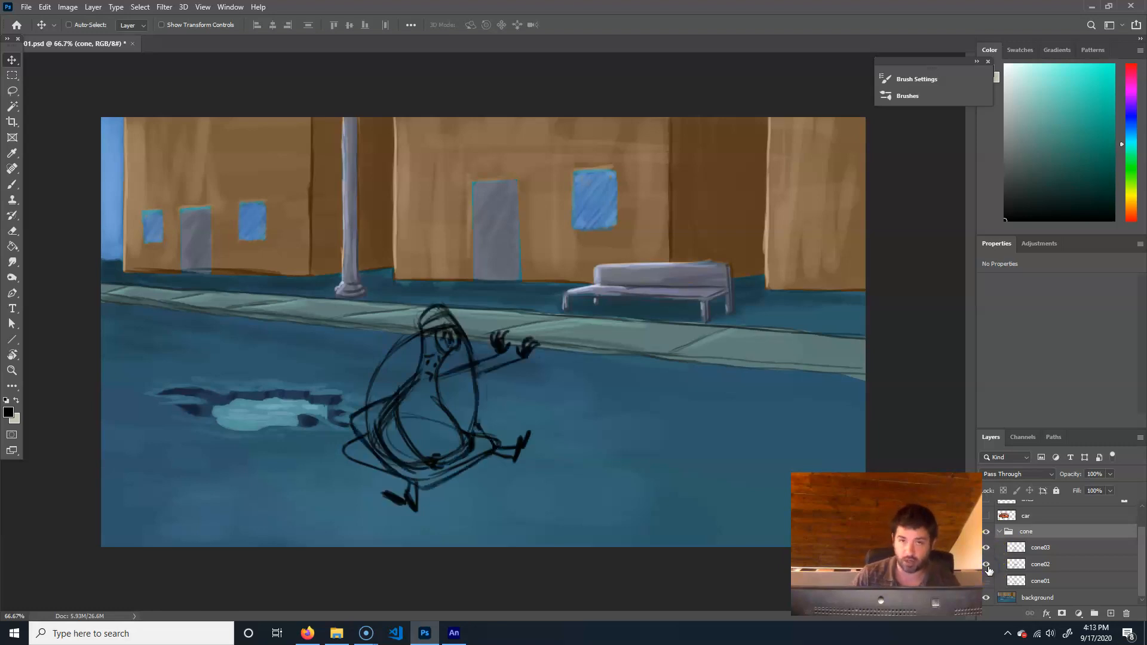
left_click(987, 548)
left_click(987, 582)
left_click(987, 564)
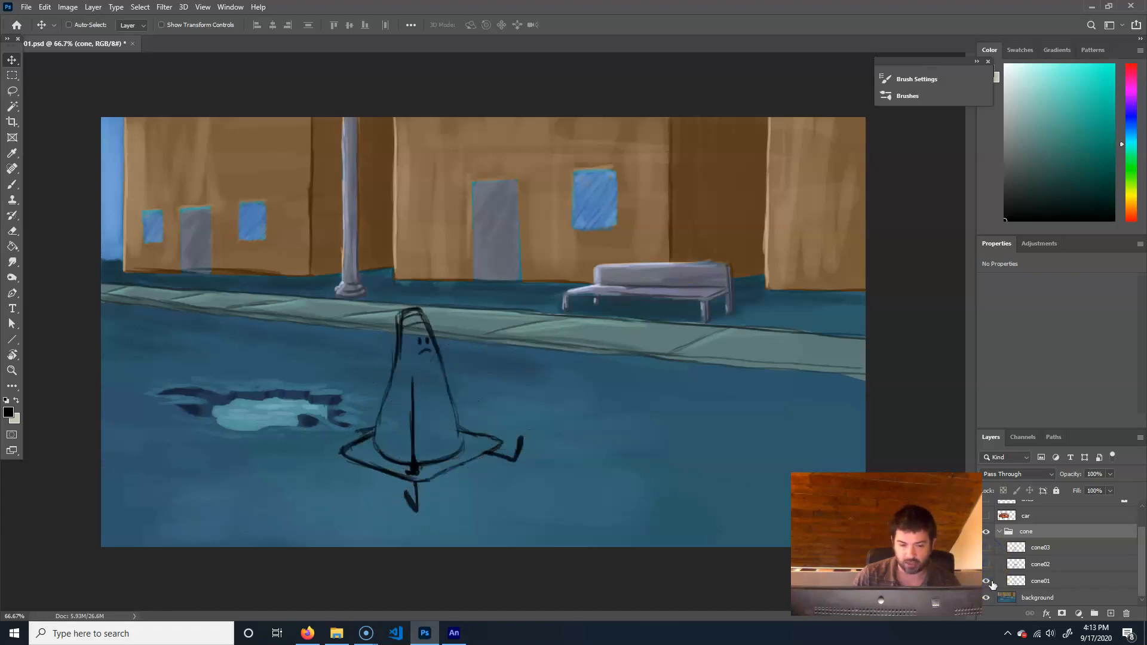
Make the car layer visible and collapse the cone group
left_click(986, 516)
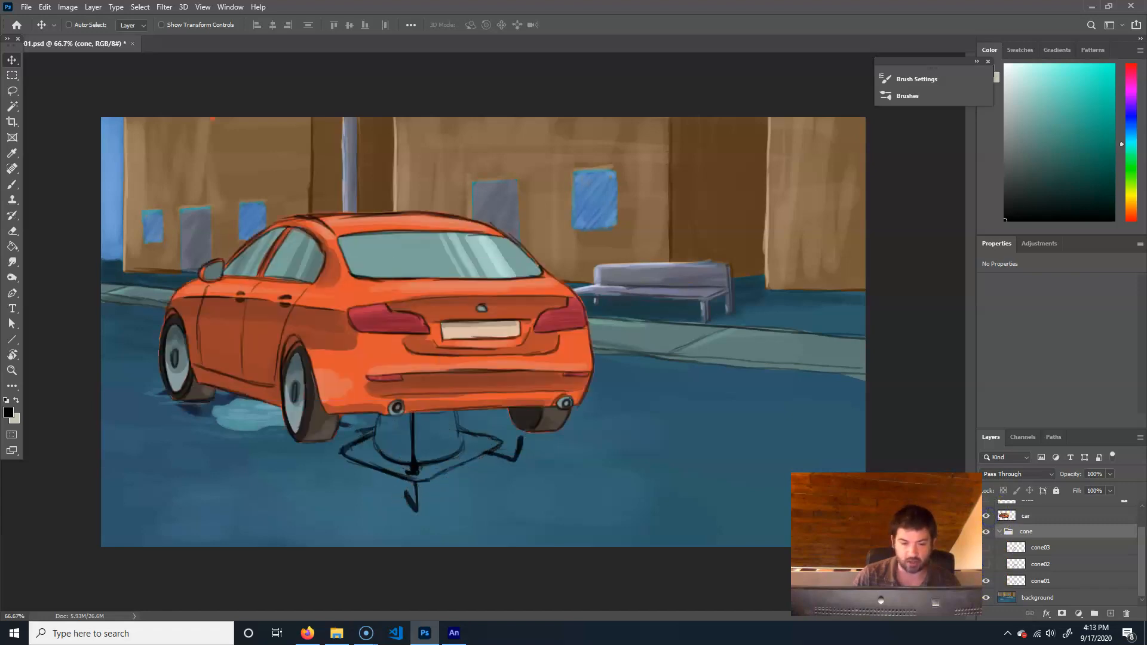
scroll(1023, 557, "up", 2)
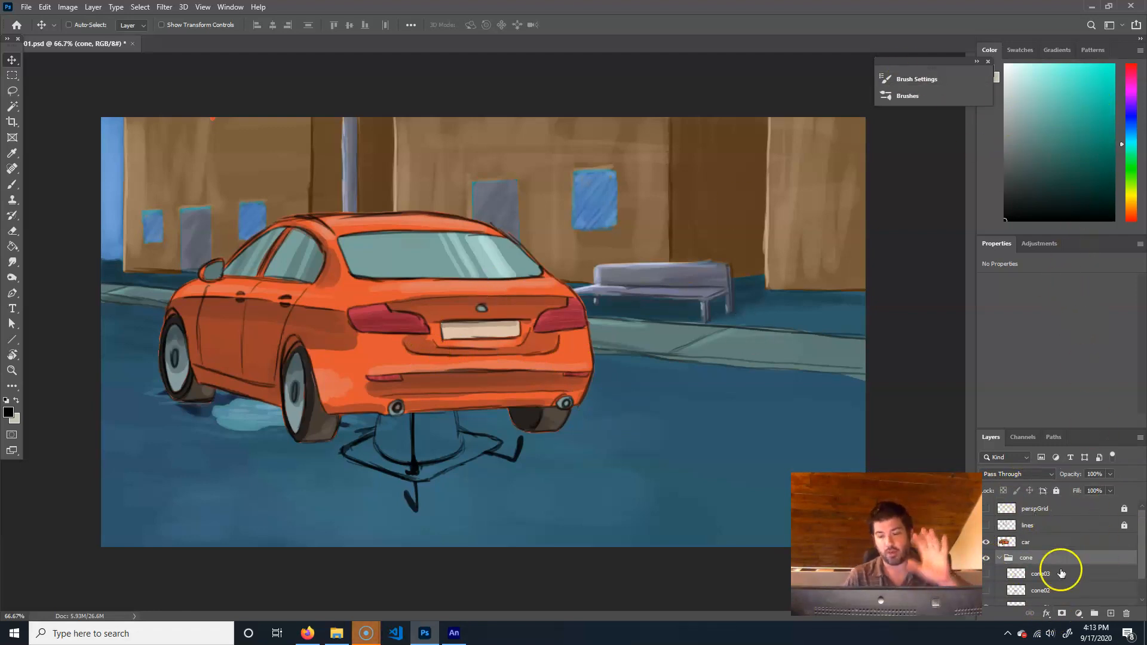
left_click(999, 557)
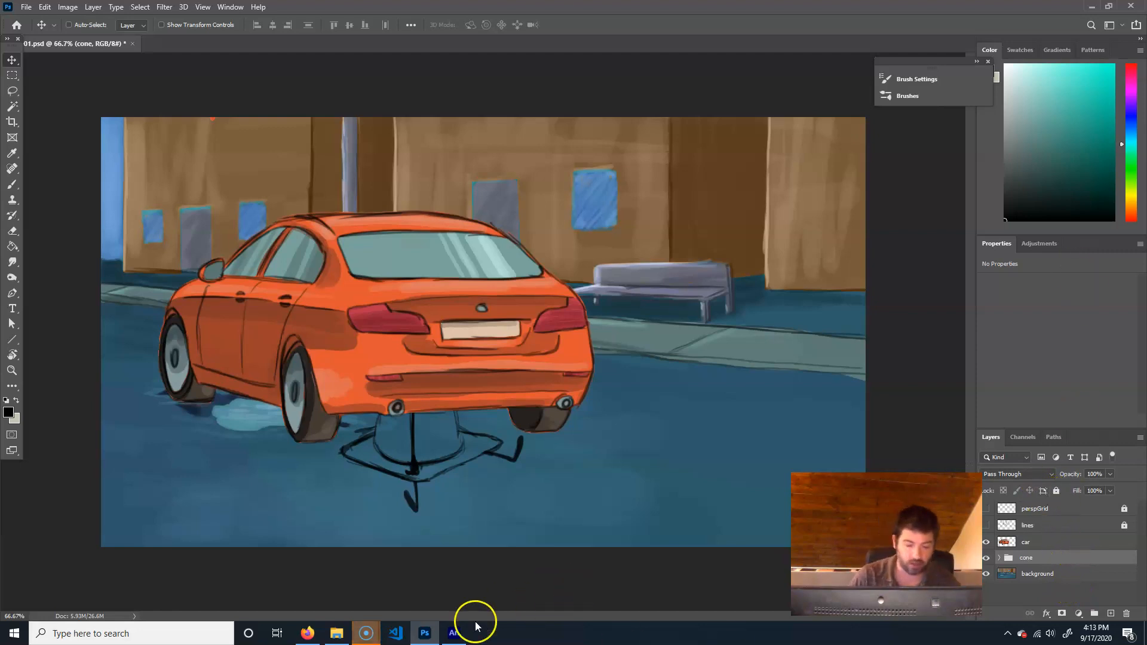
Switch to Adobe Animate and create a Character Animation HD document, 1280 x 720 at 15 fps, with HTML5 Canvas as the platform
left_click(454, 632)
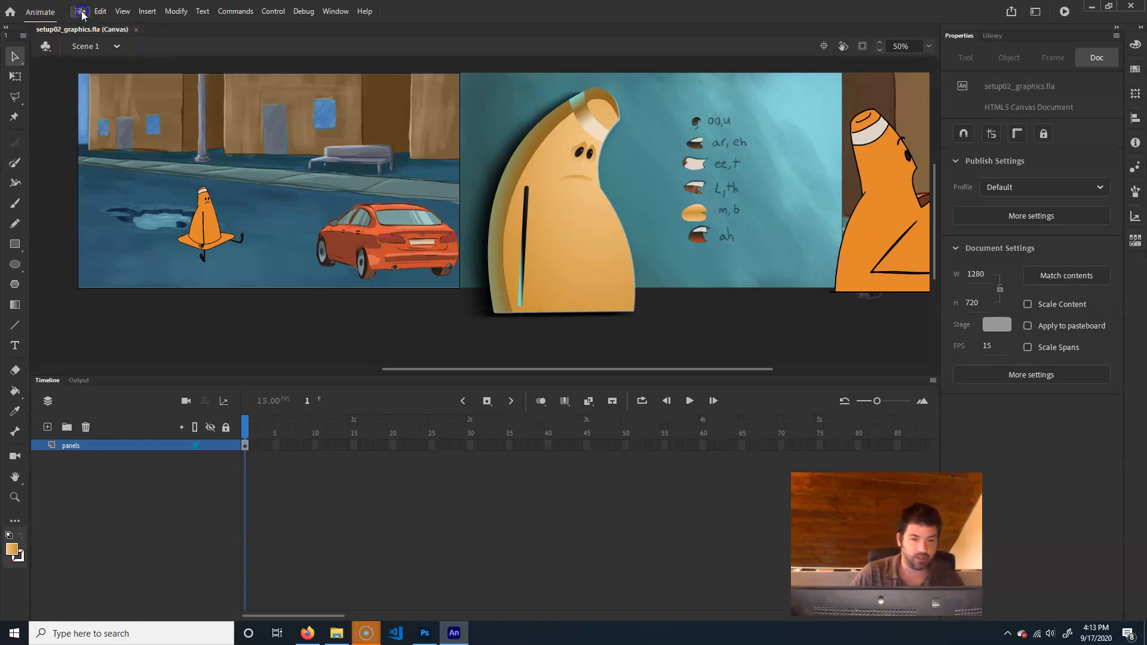
left_click(81, 12)
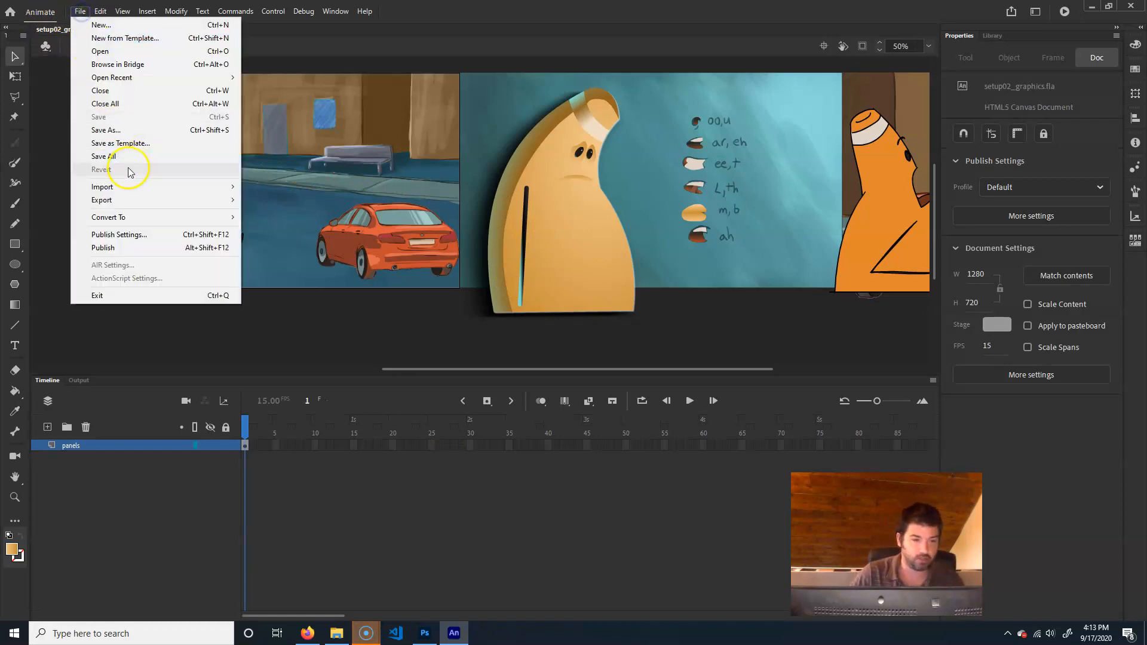
left_click(116, 25)
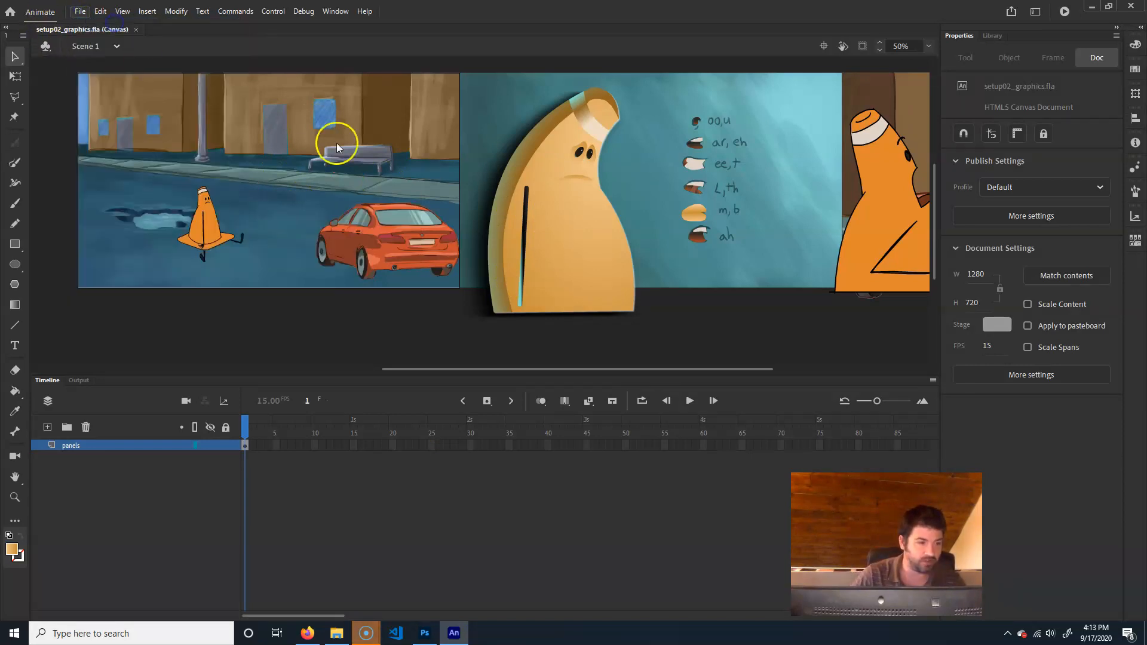
left_click(625, 106)
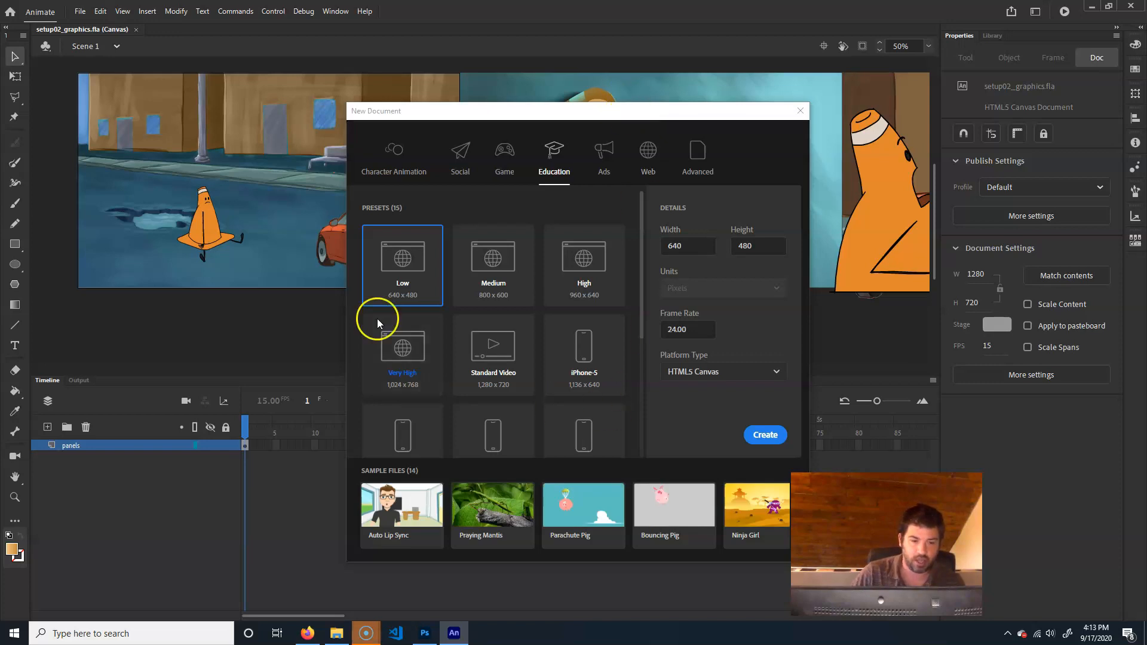
left_click(420, 178)
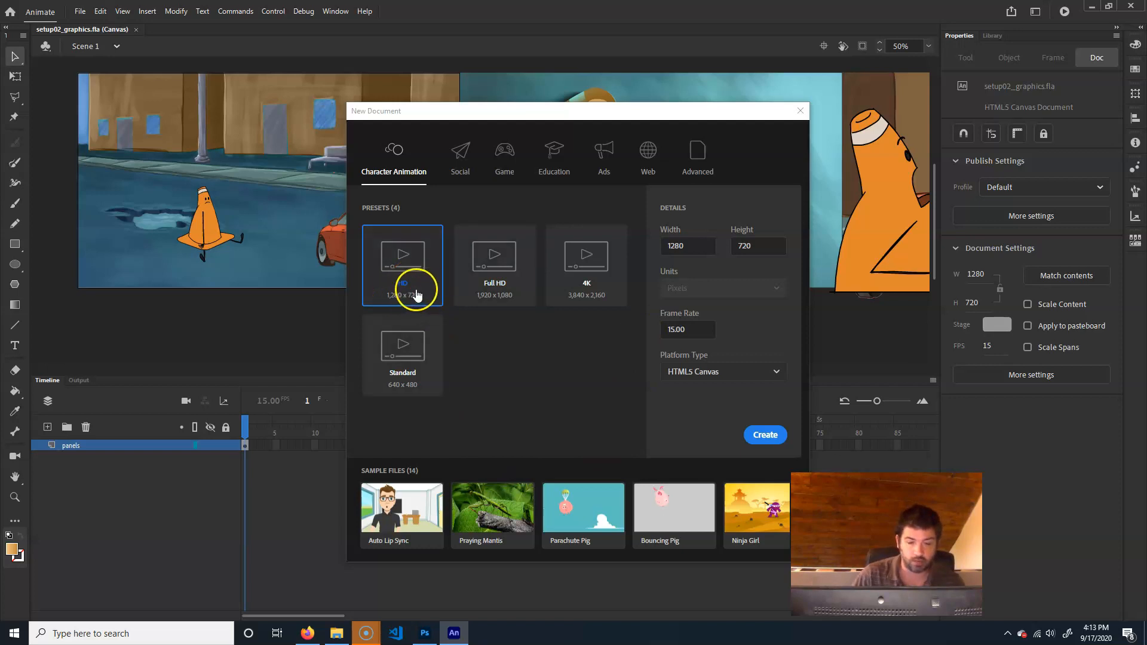
left_click(748, 373)
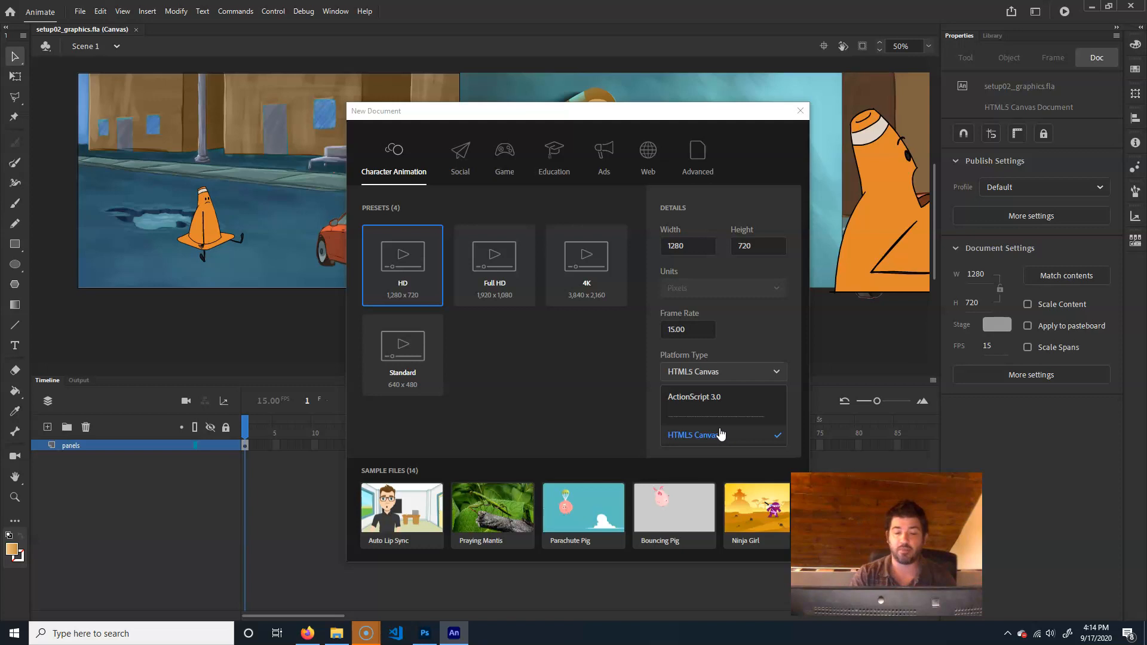
left_click(678, 435)
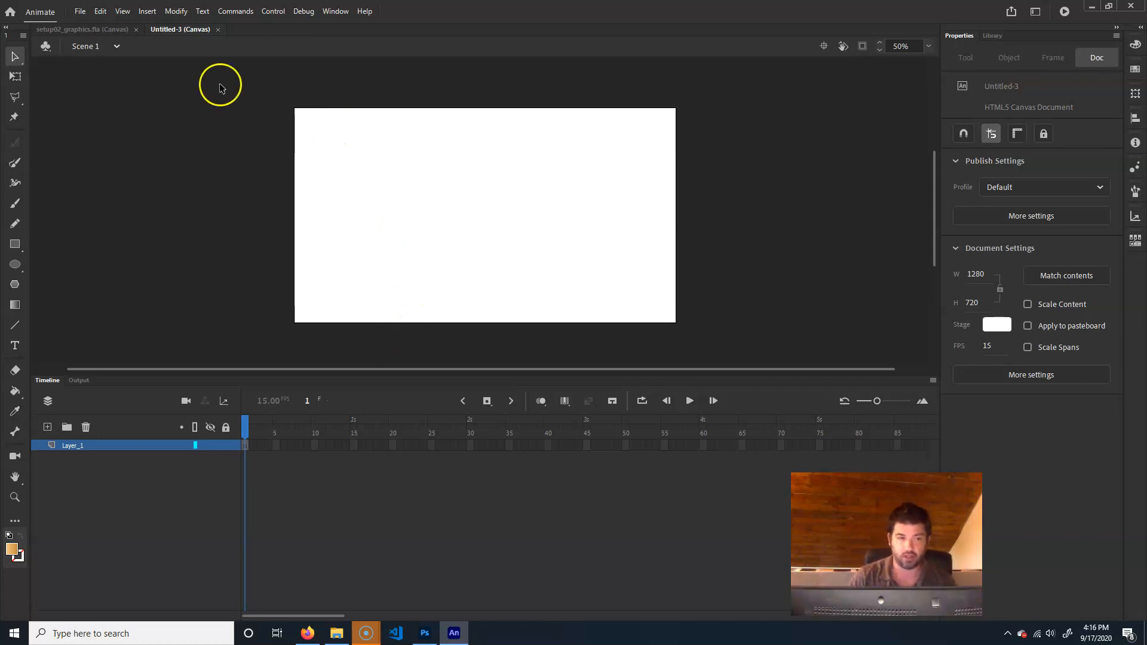
Import the car, cone and background layers of scene01.psd into the library as Animate layers, and show the library
left_click(80, 10)
mouse_move(119, 187)
left_click(316, 207)
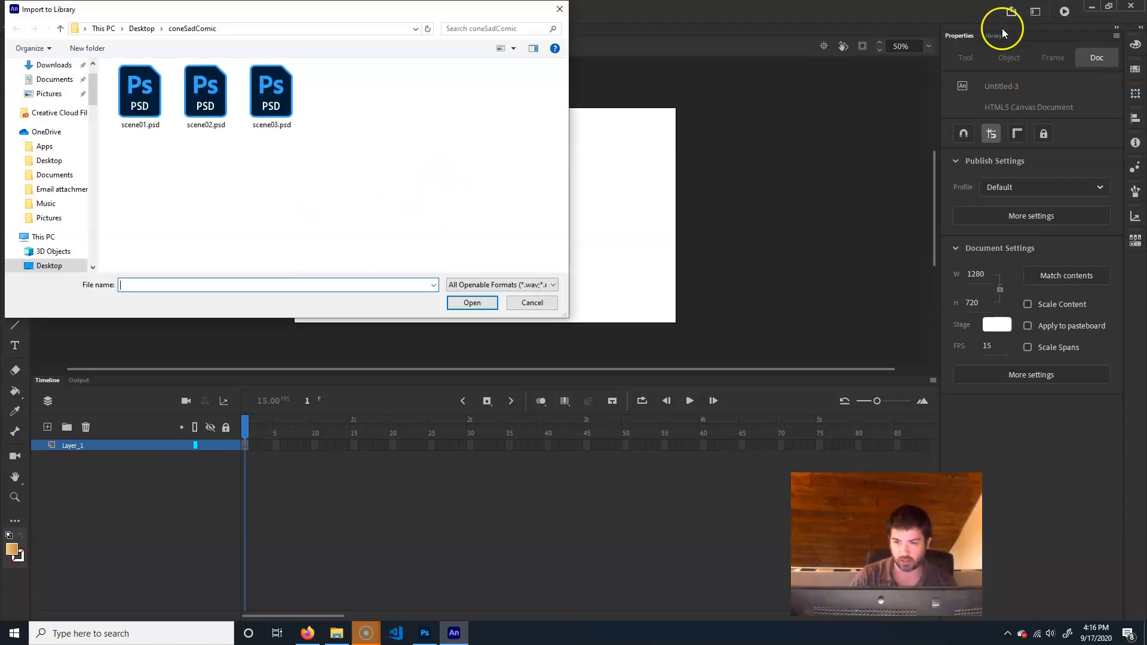
left_click(141, 93)
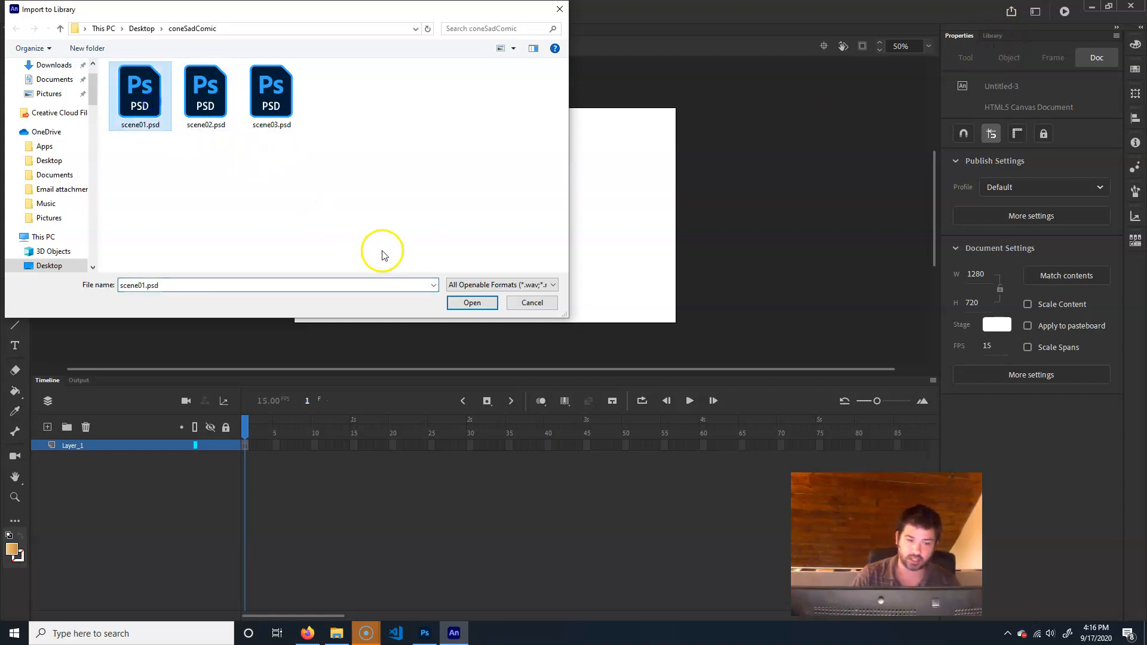
left_click(471, 303)
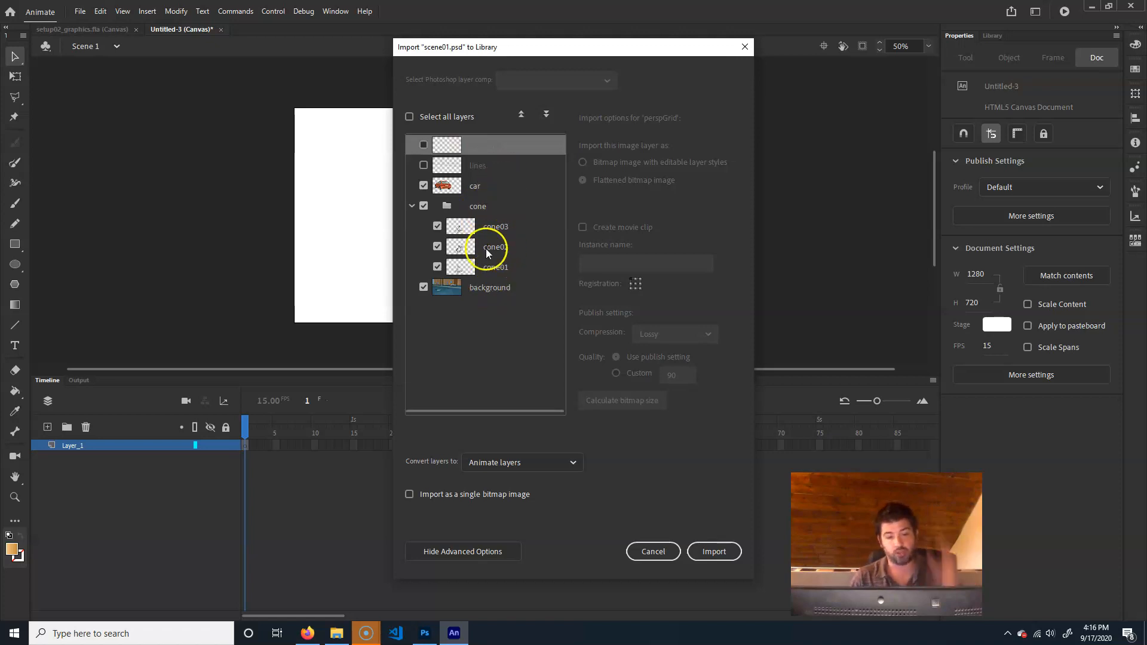
left_click(475, 188)
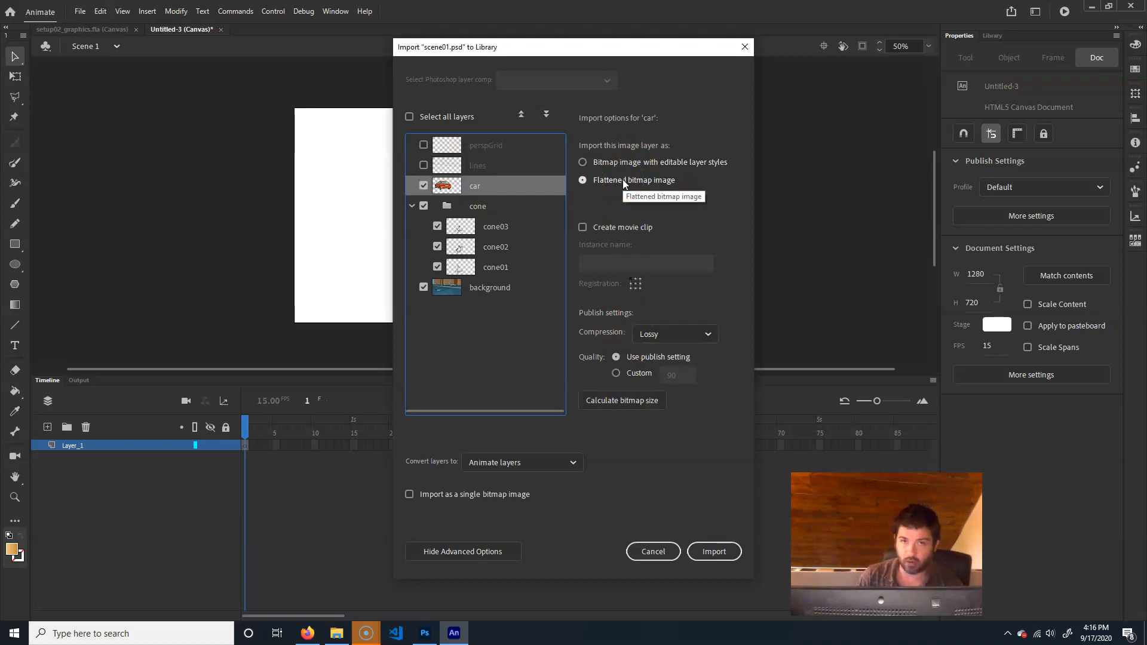
left_click(541, 463)
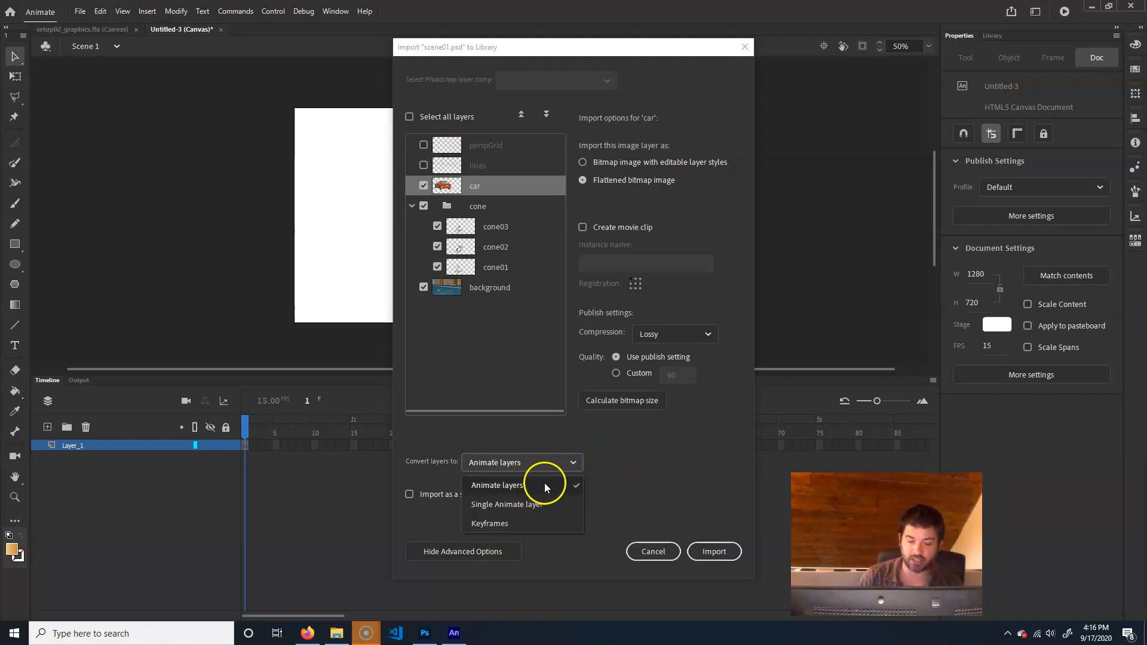
left_click(656, 461)
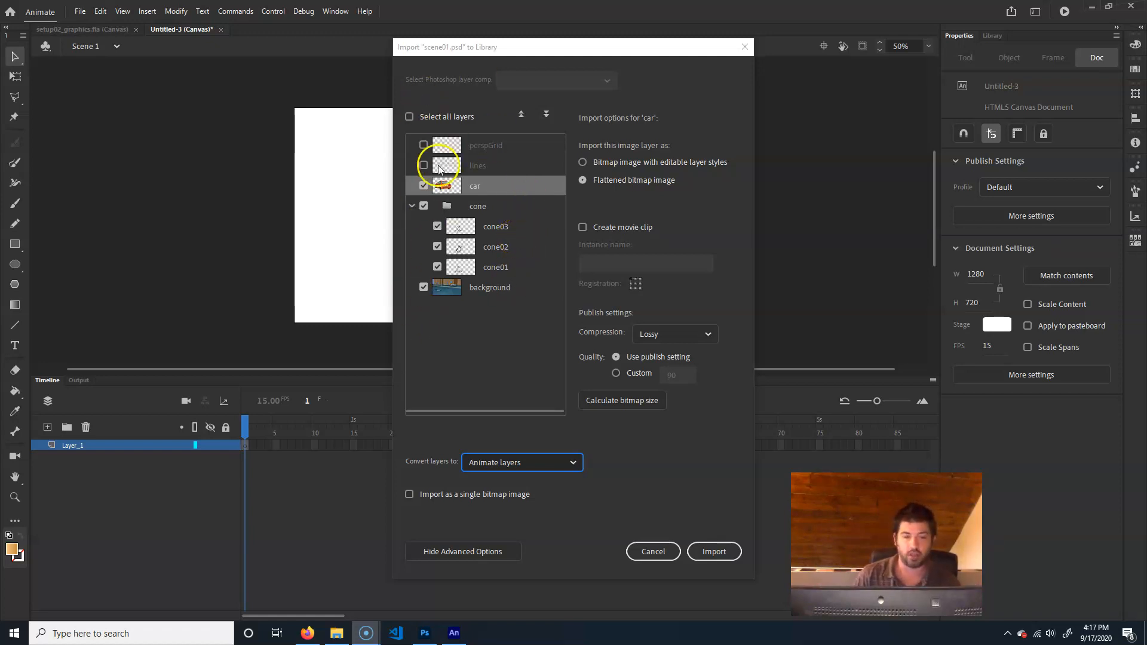
left_click(707, 561)
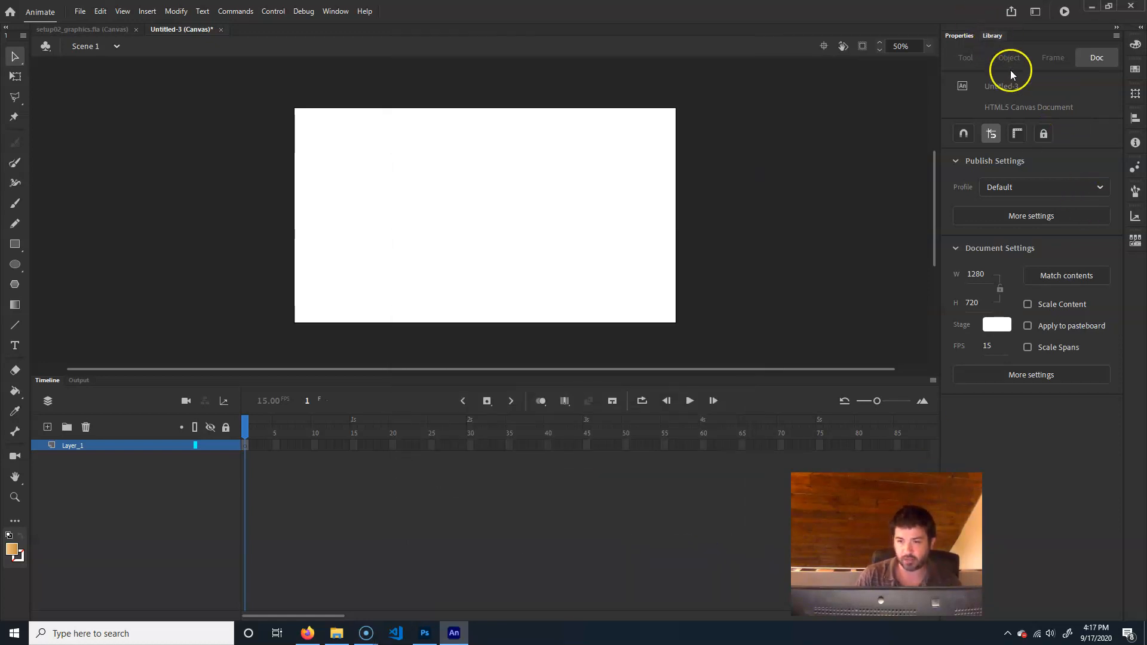
key("ctrl+l")
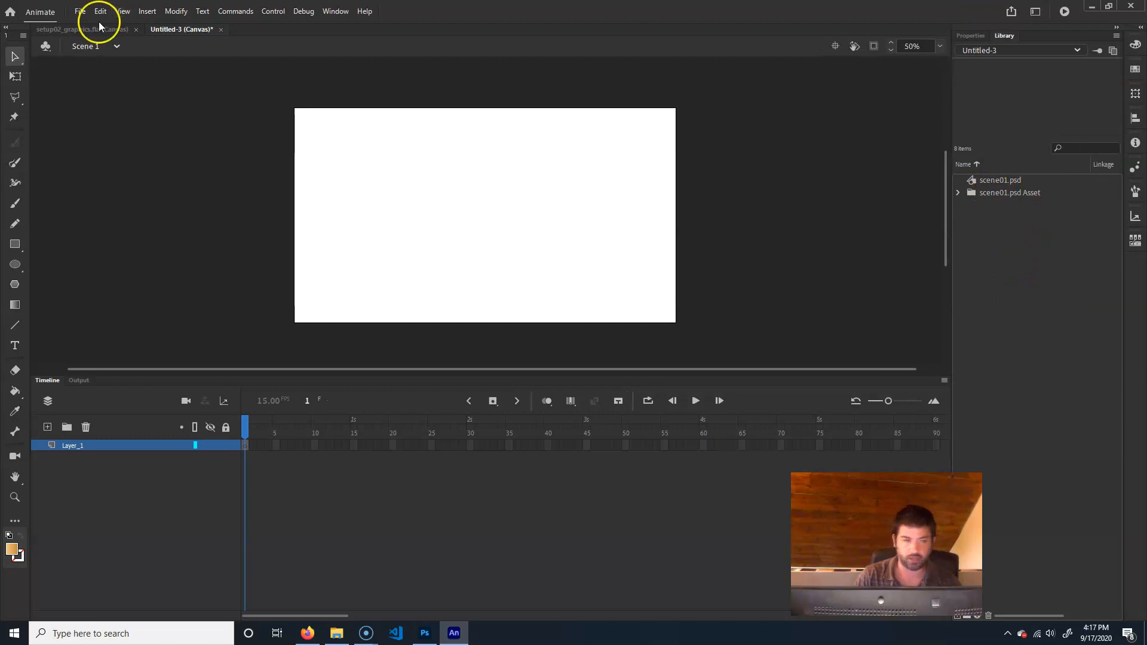
Import scene02.psd into the library with all its layers converted to Animate layers
left_click(79, 11)
mouse_move(134, 186)
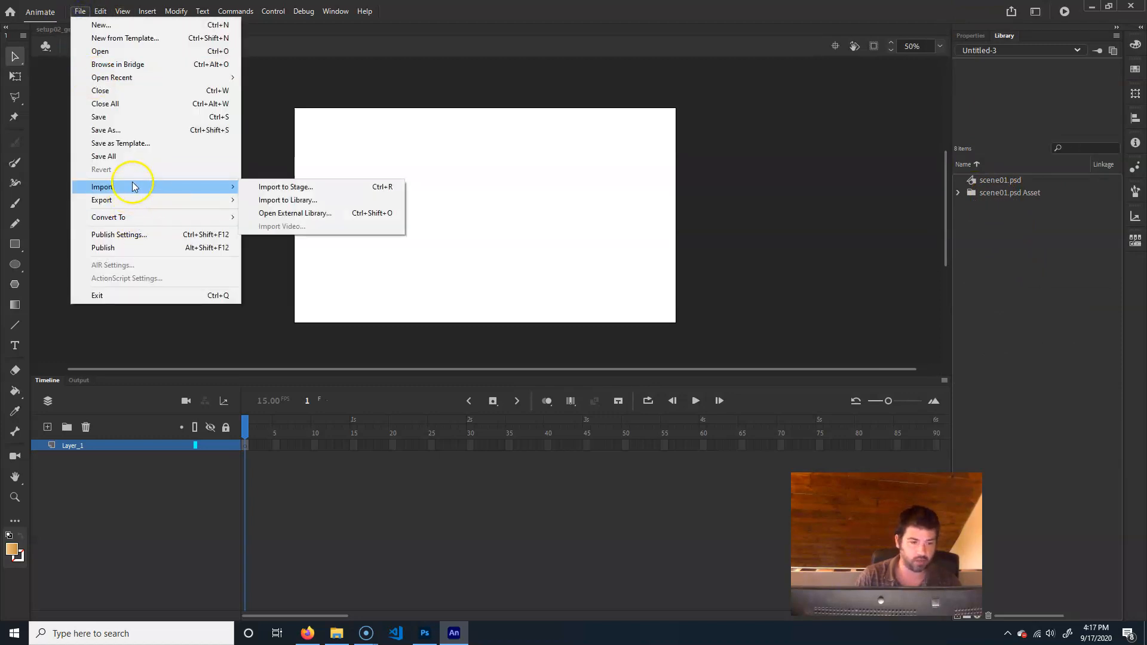
left_click(333, 205)
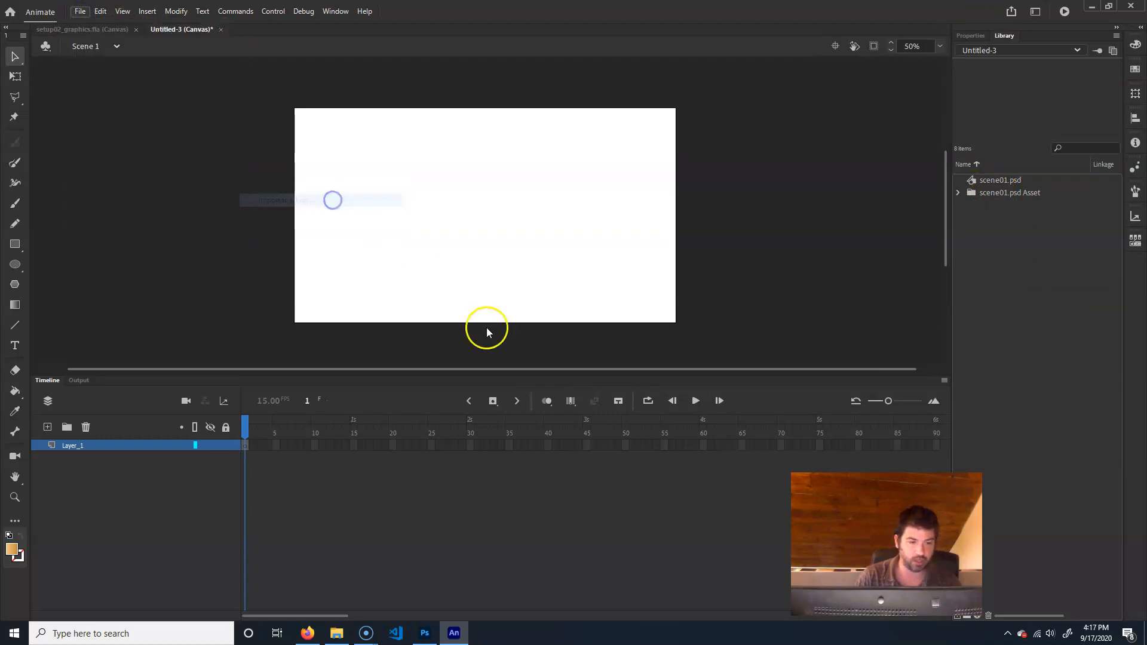
left_click(205, 136)
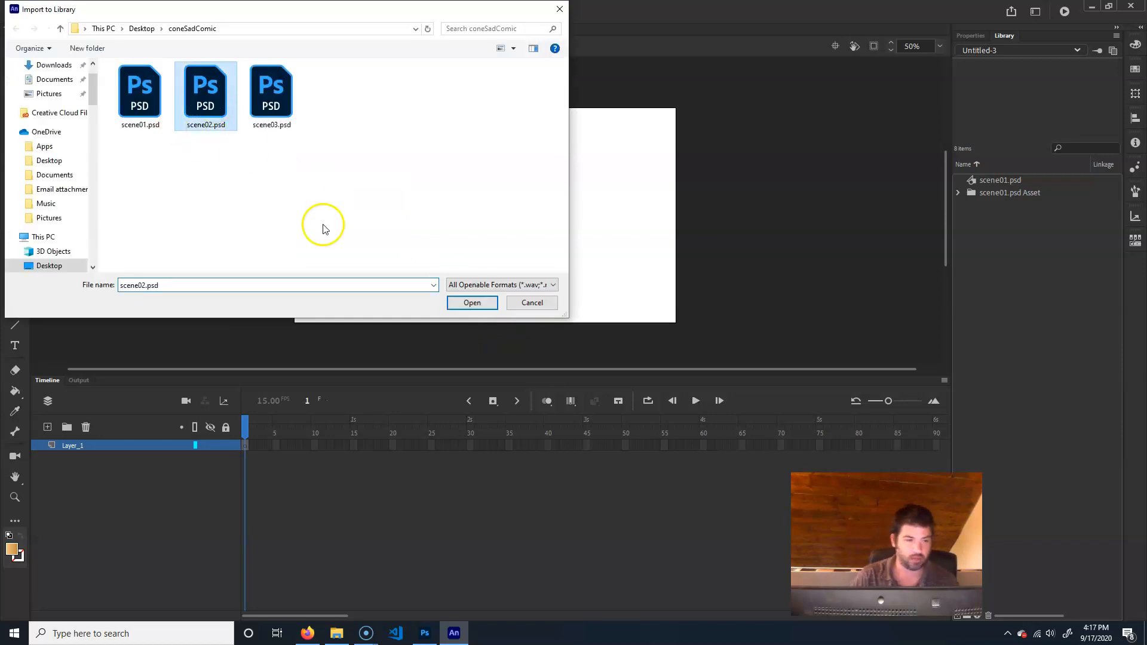
left_click(487, 303)
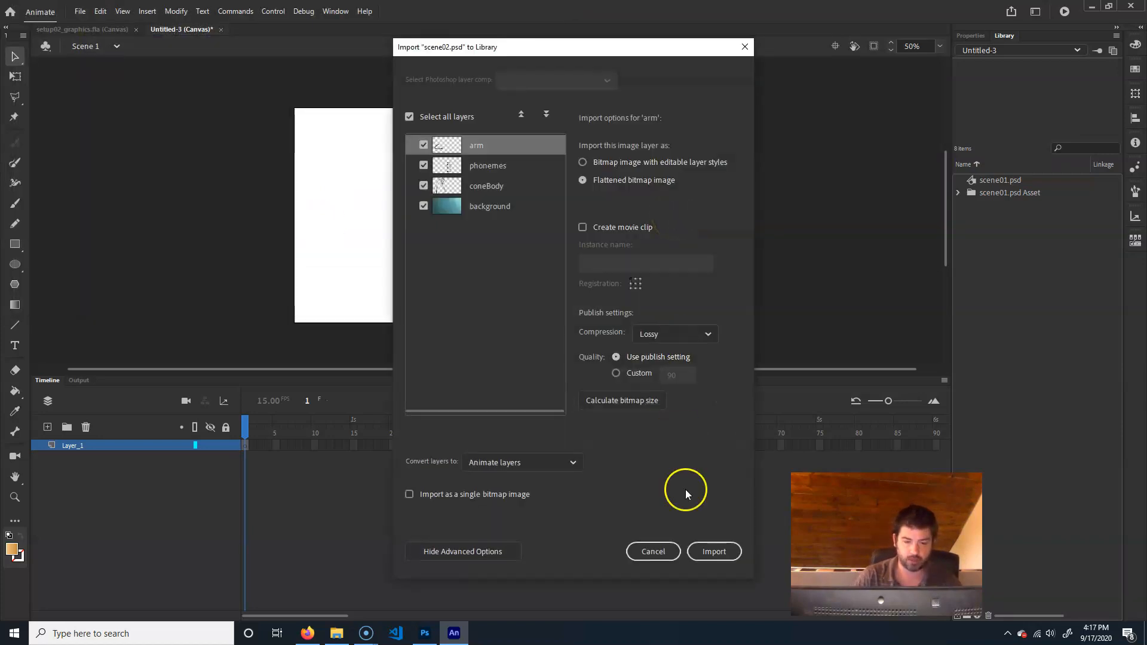
left_click(714, 551)
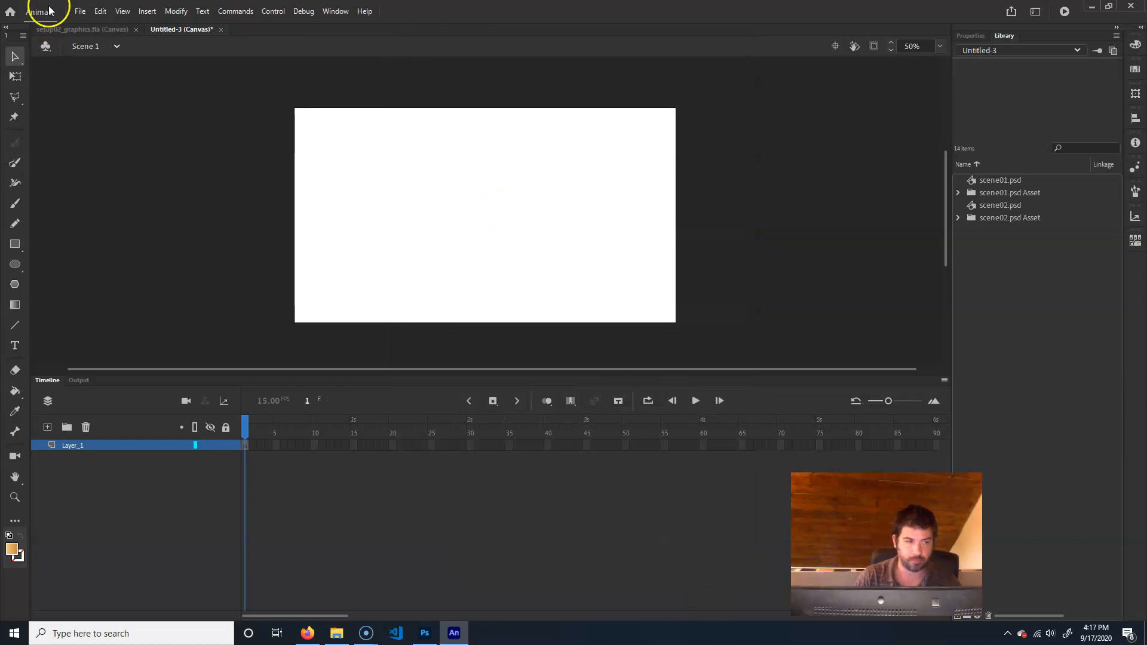
Import scene03.psd from the coneSadComic folder into the library
left_click(76, 12)
mouse_move(141, 185)
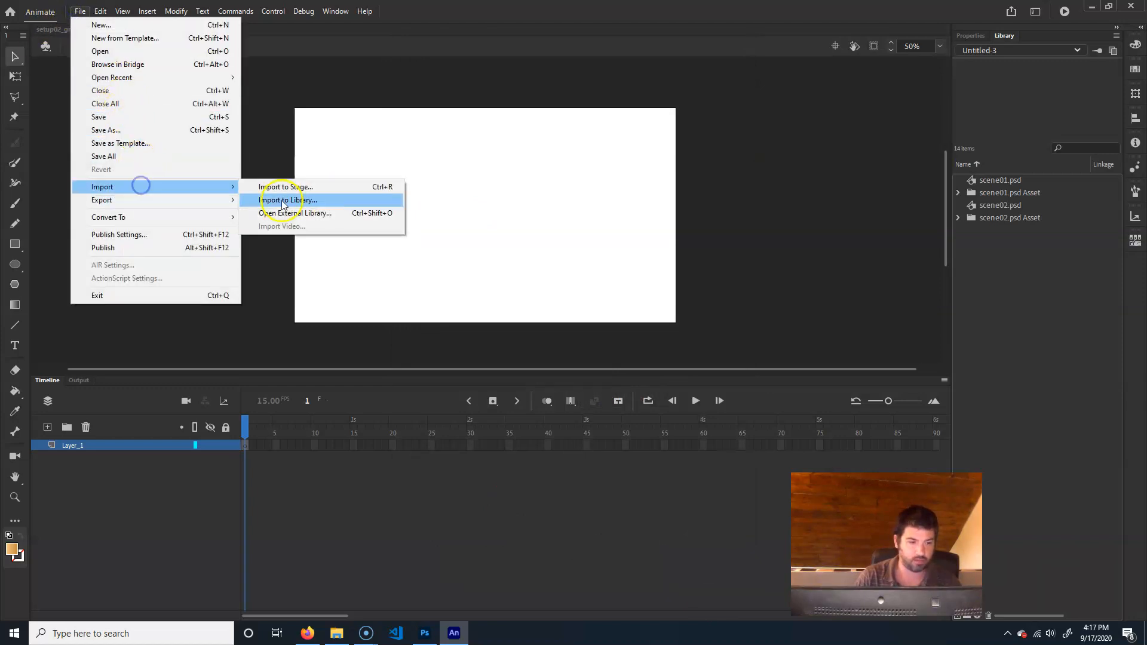
left_click(342, 202)
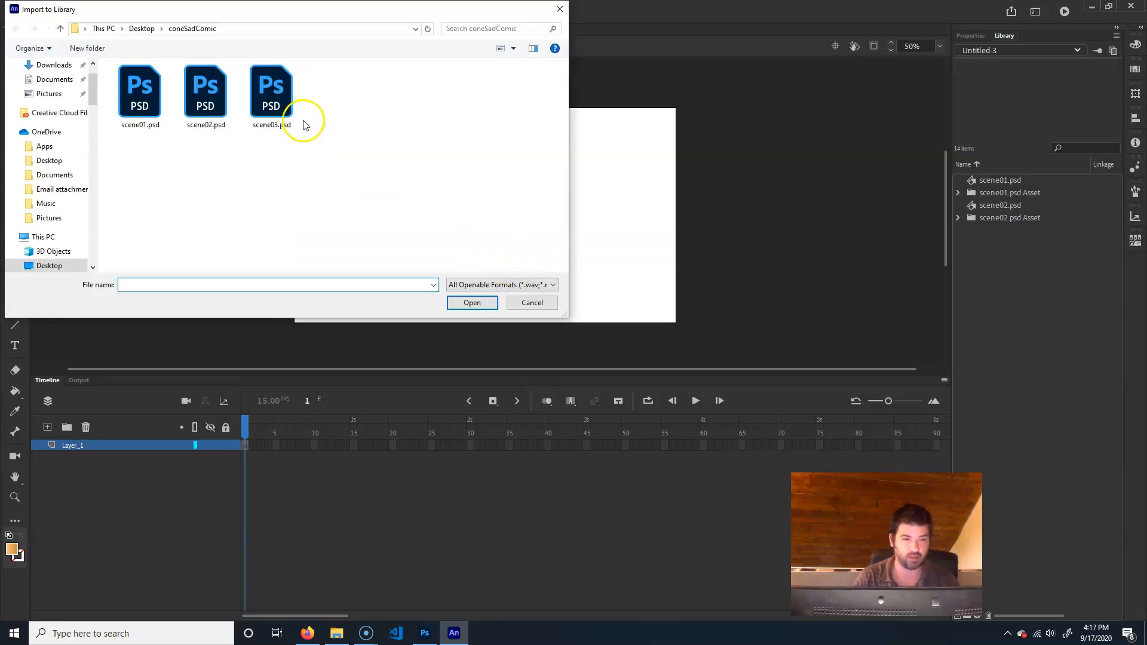
left_click(293, 116)
left_click(481, 303)
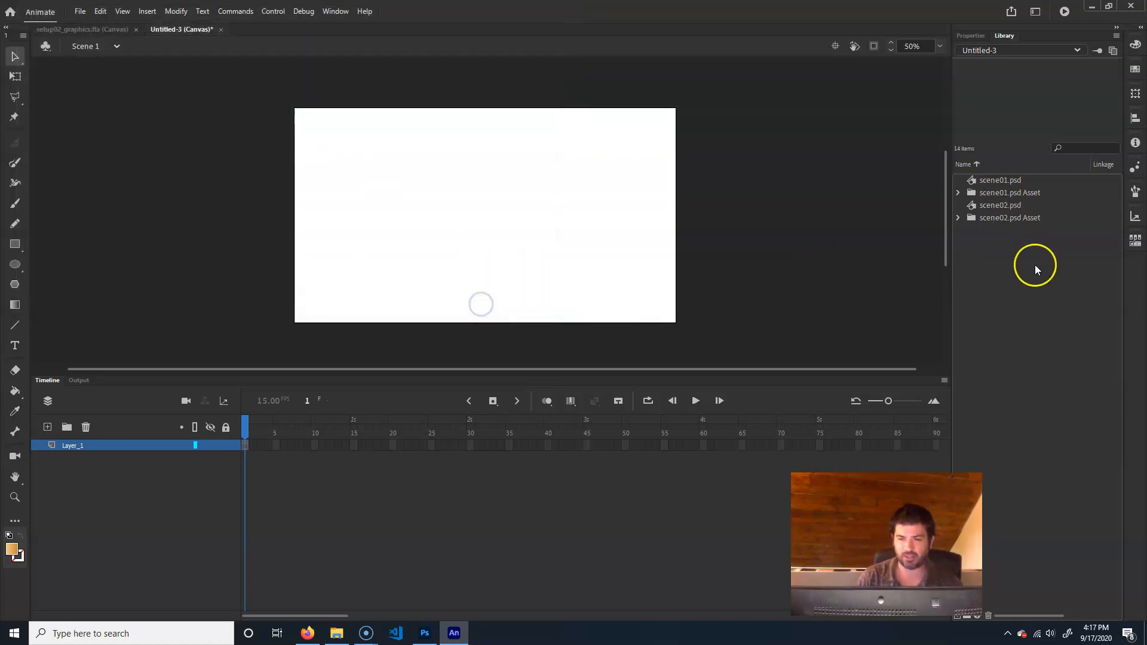
left_click(727, 560)
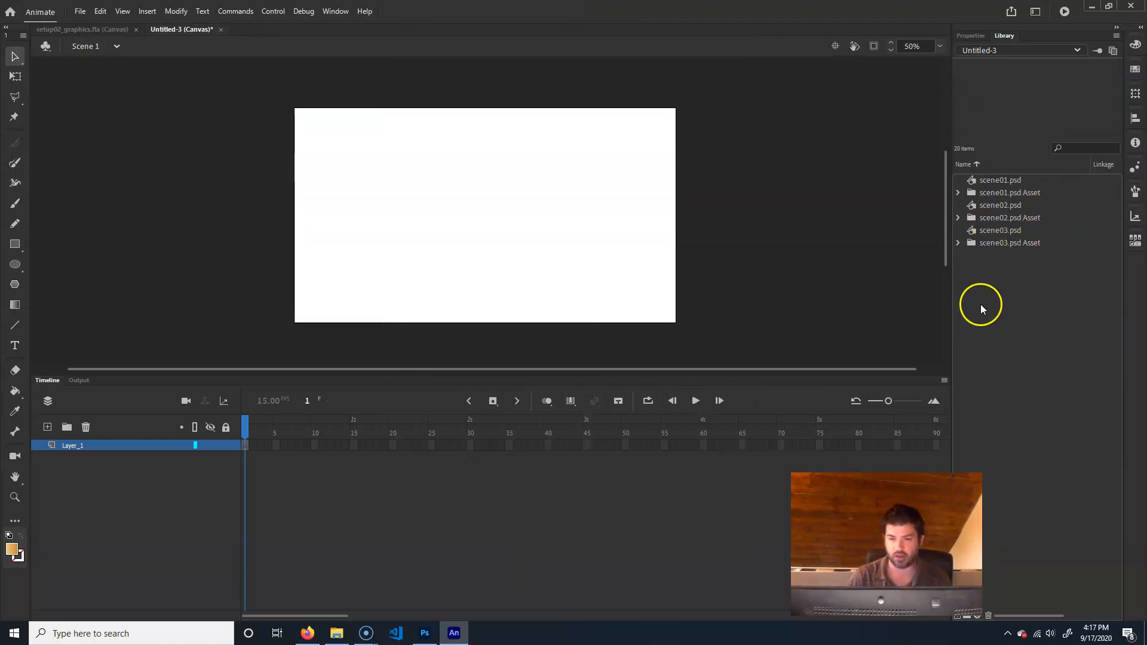
Place the scene01.psd symbol on the stage, open it for editing and delete its artwork
left_click(995, 179)
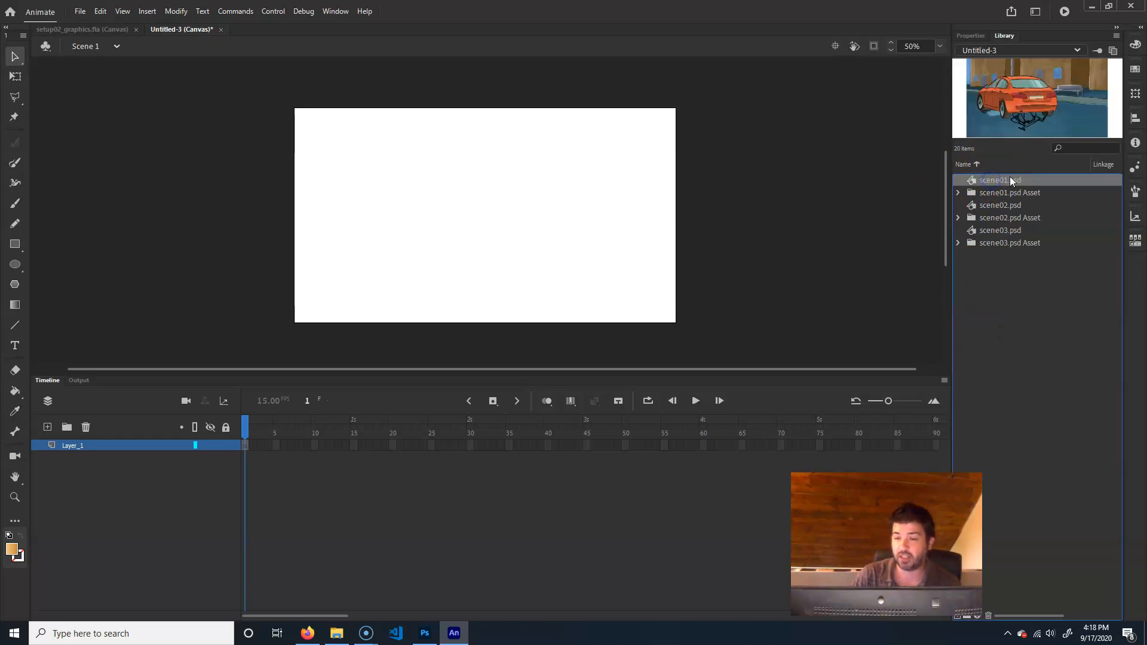
left_click_drag(1023, 178, 569, 235)
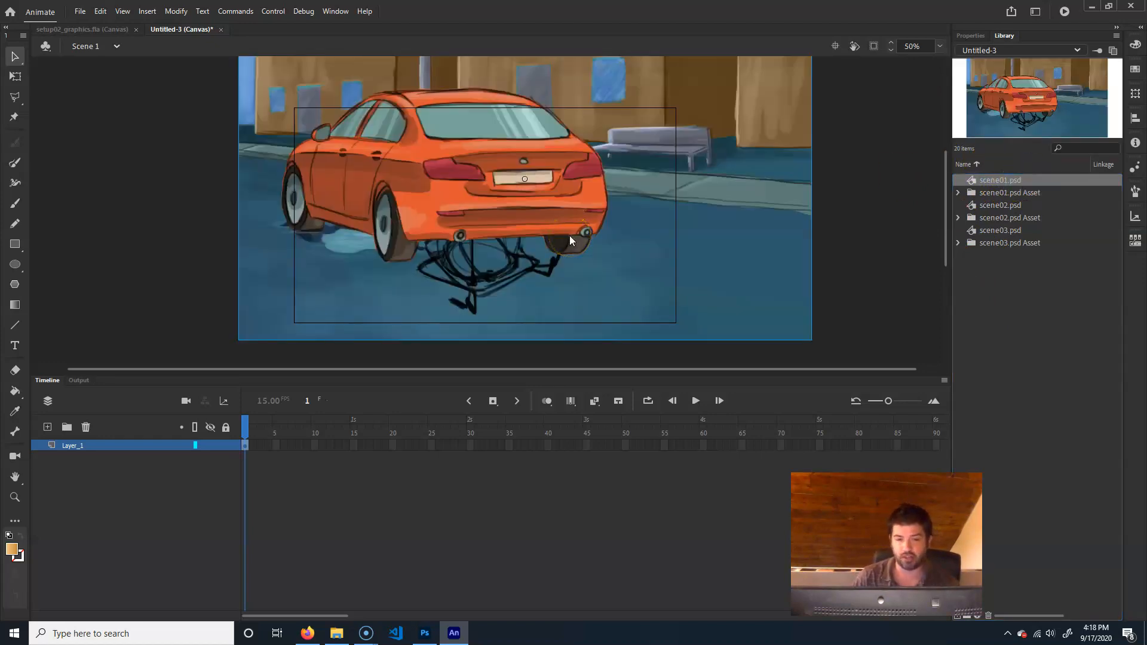
double_click(703, 219)
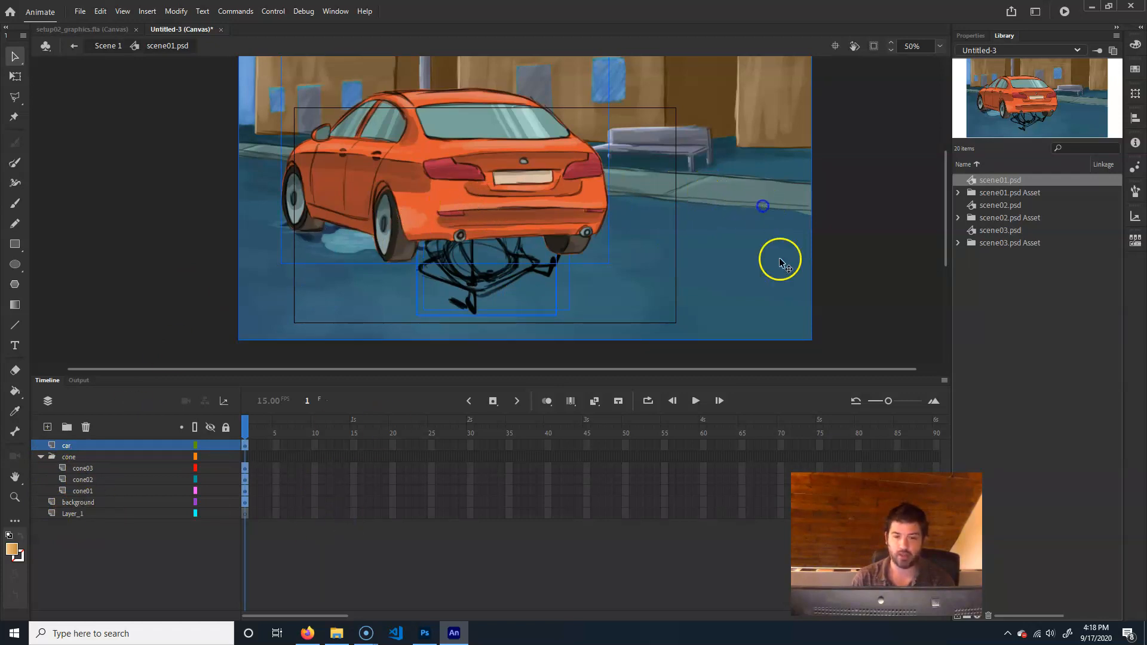
key("Delete")
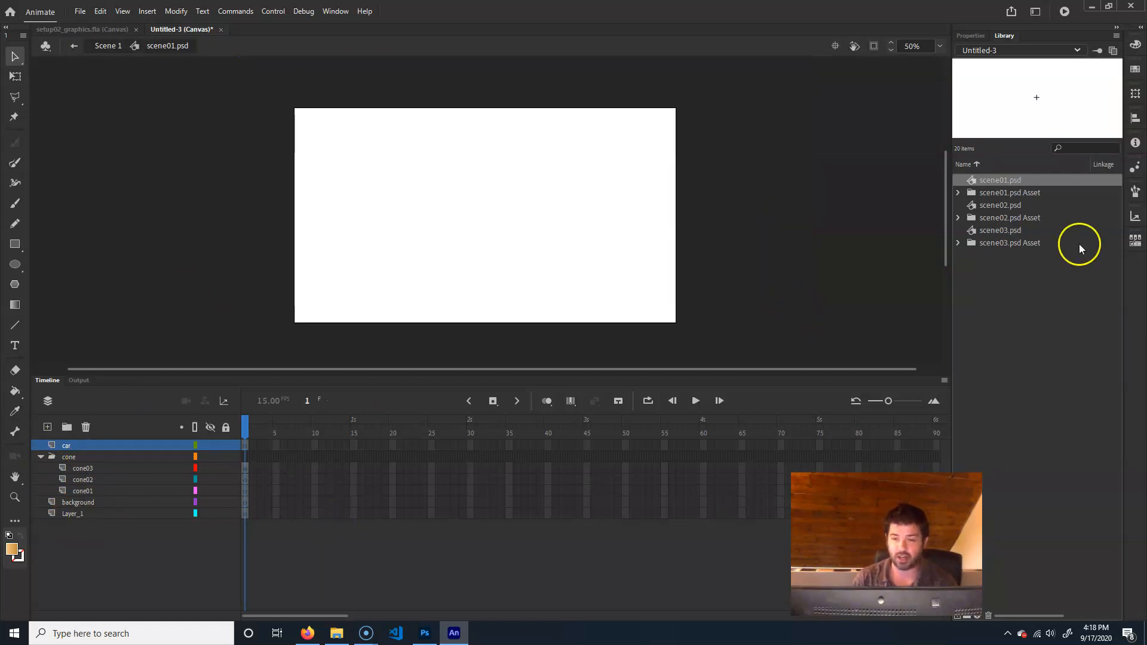
Examine the background, car and cone bitmaps in the scene01.psd Asset folder and locate the other scenes' asset folders in the library
left_click(995, 192)
left_click(959, 195)
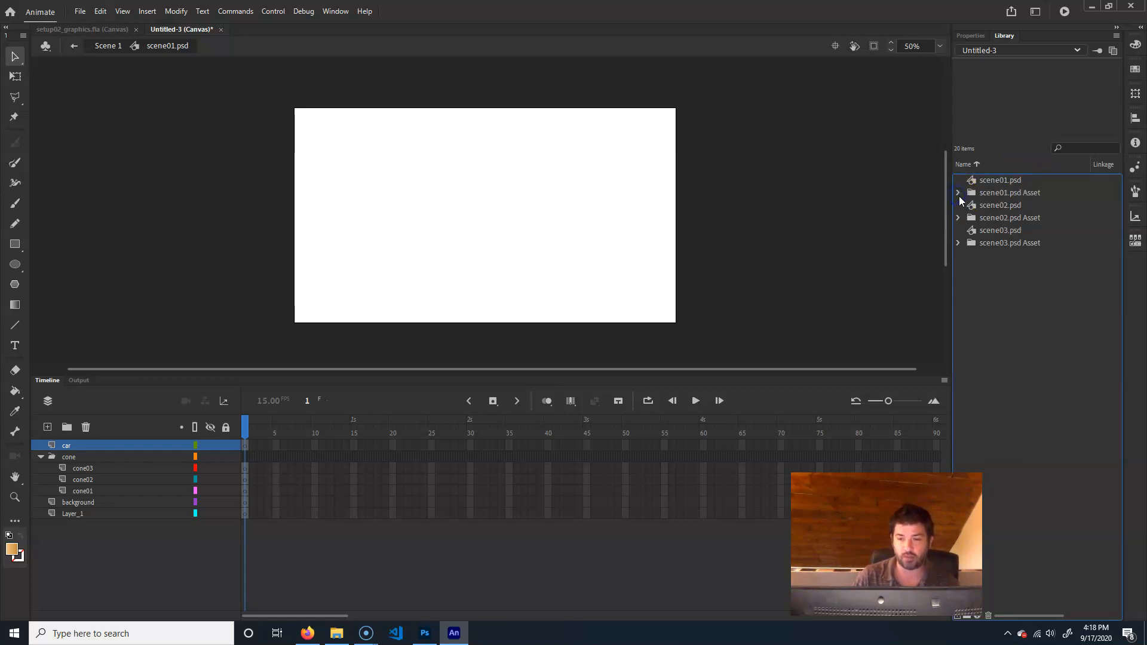
left_click(959, 192)
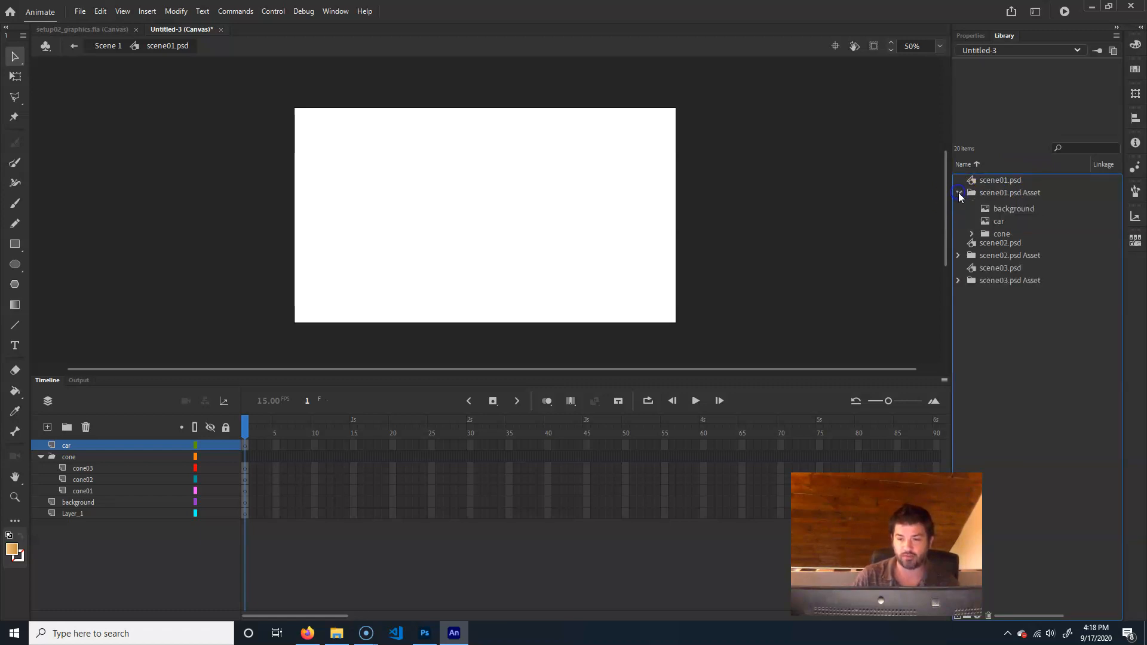
left_click(1014, 208)
left_click(1012, 216)
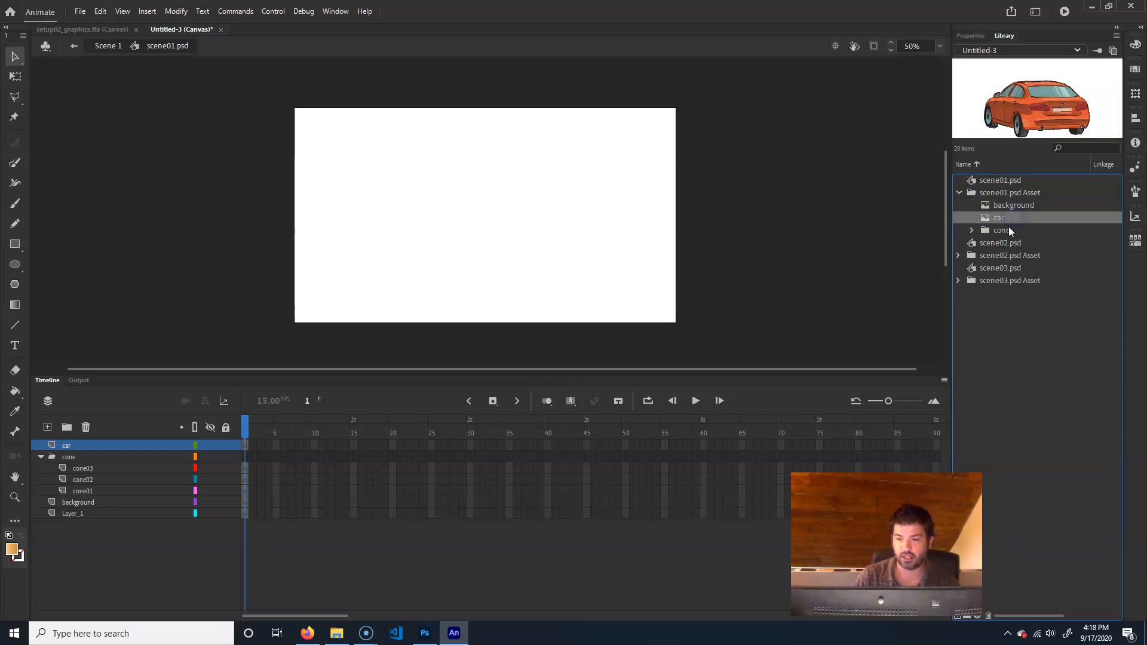
left_click(973, 230)
left_click(1015, 241)
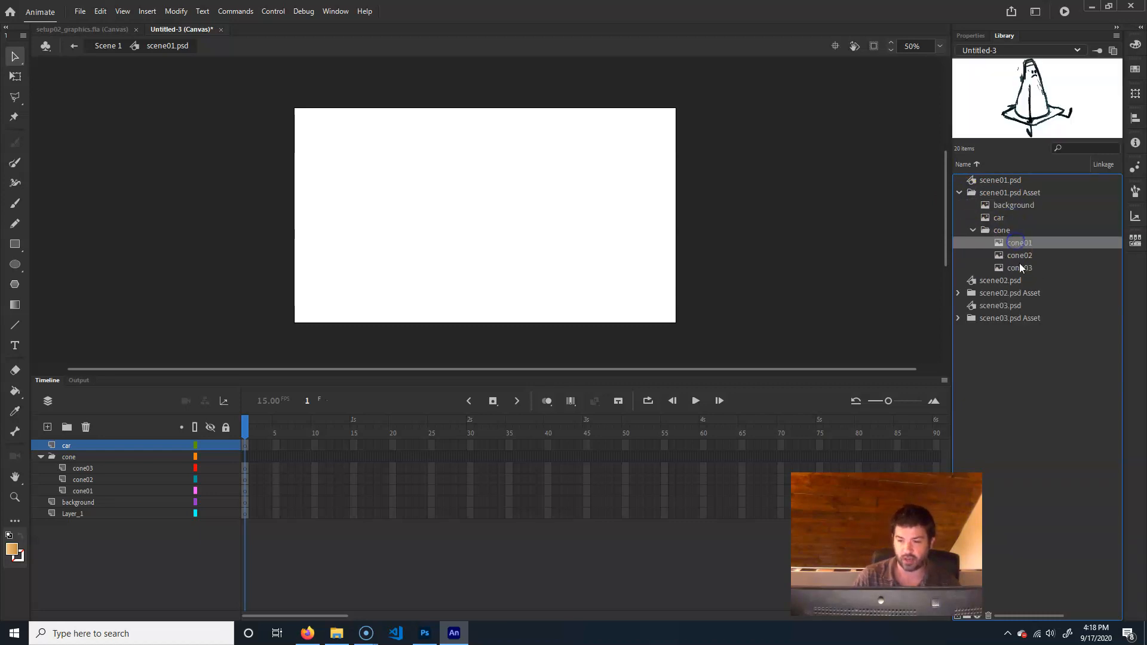
left_click(1019, 263)
left_click(957, 192)
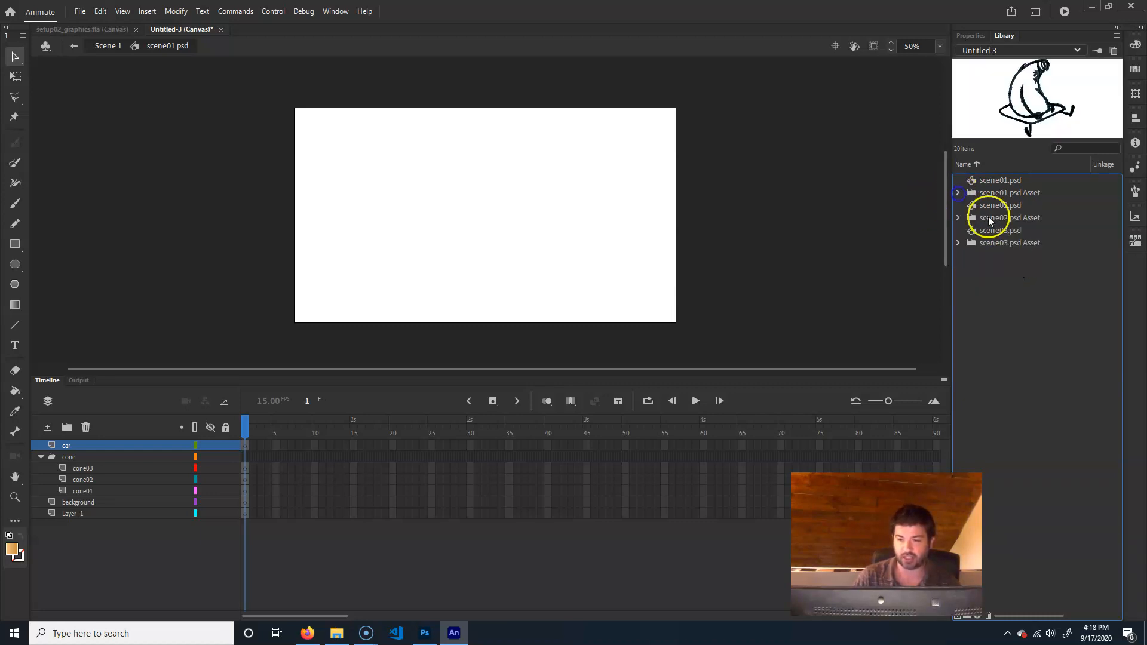
left_click(1036, 195)
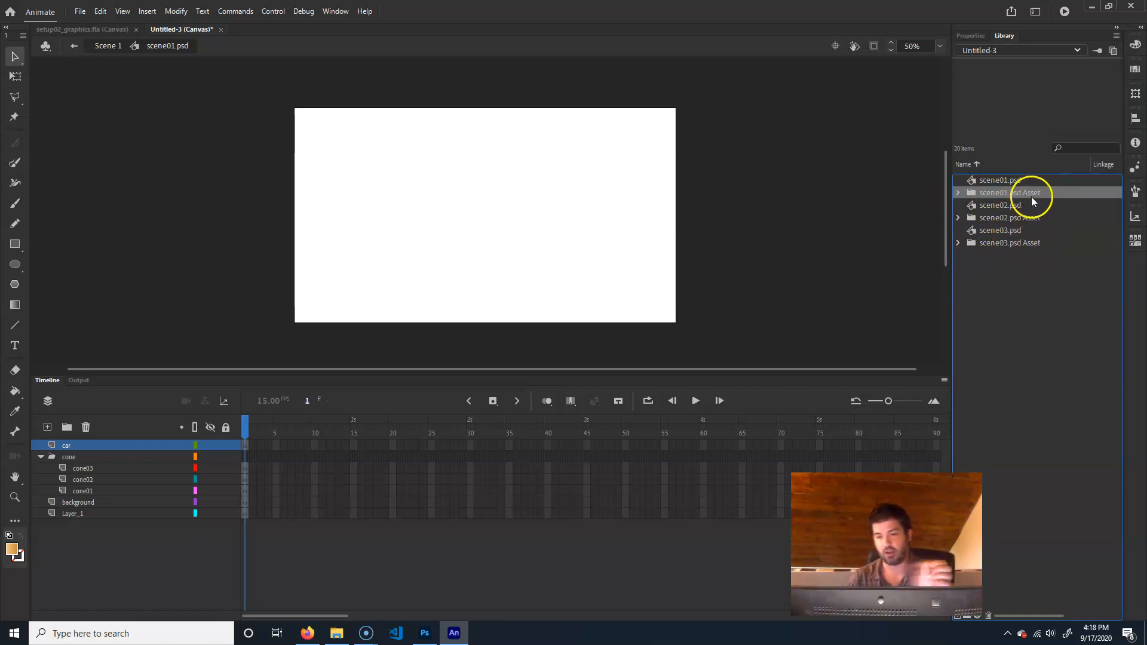
left_click(1039, 219)
left_click(1043, 242)
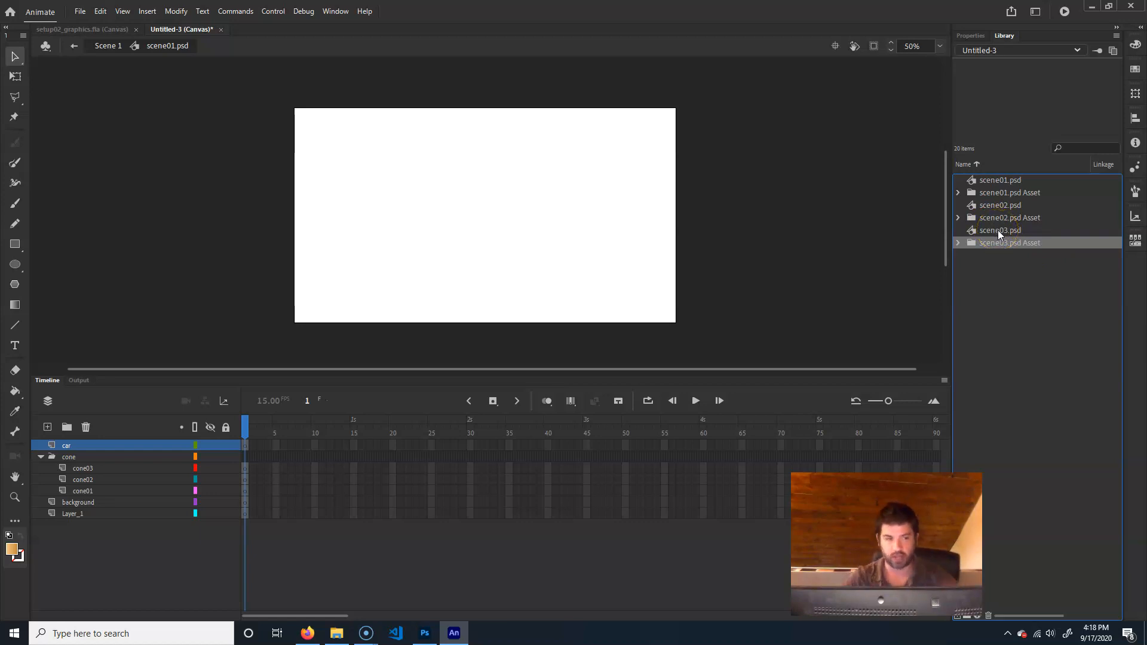
Return to Scene 1 and place the background bitmap from the scene01.psd Asset folder on the stage
left_click(108, 48)
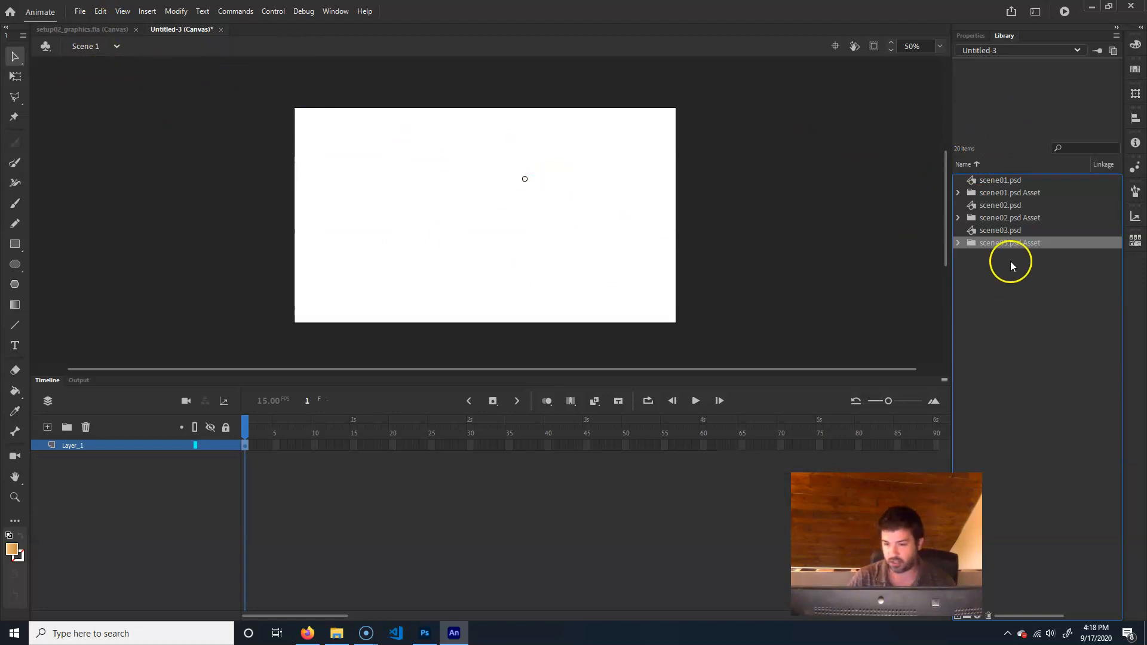
left_click(959, 193)
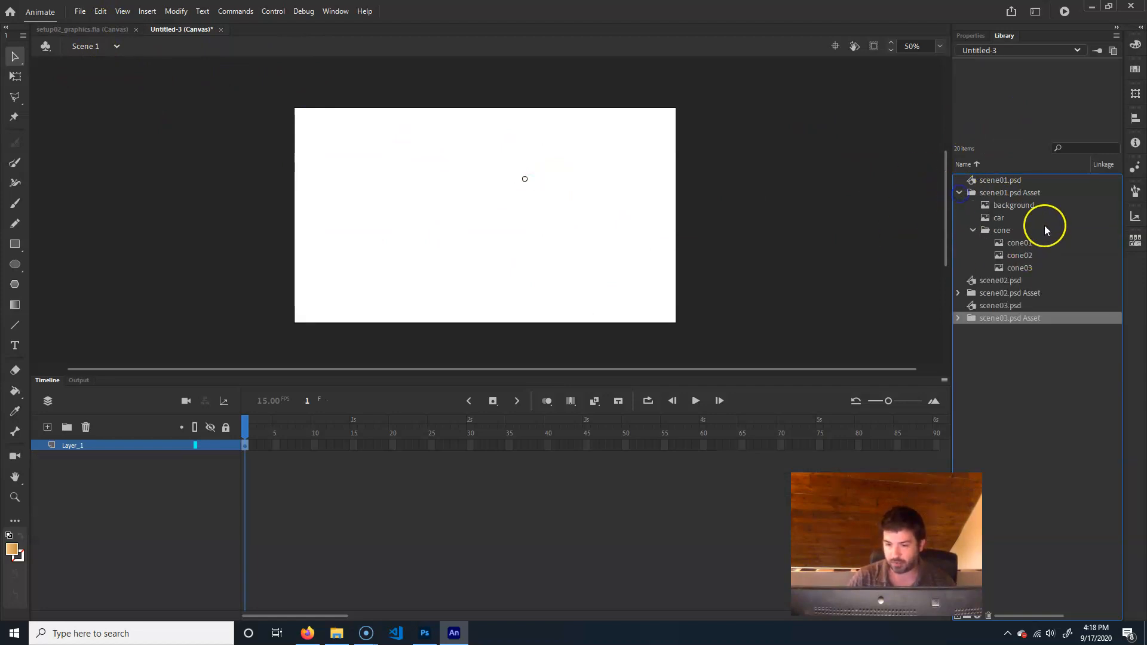
left_click(1051, 207)
left_click_drag(1032, 208, 500, 230)
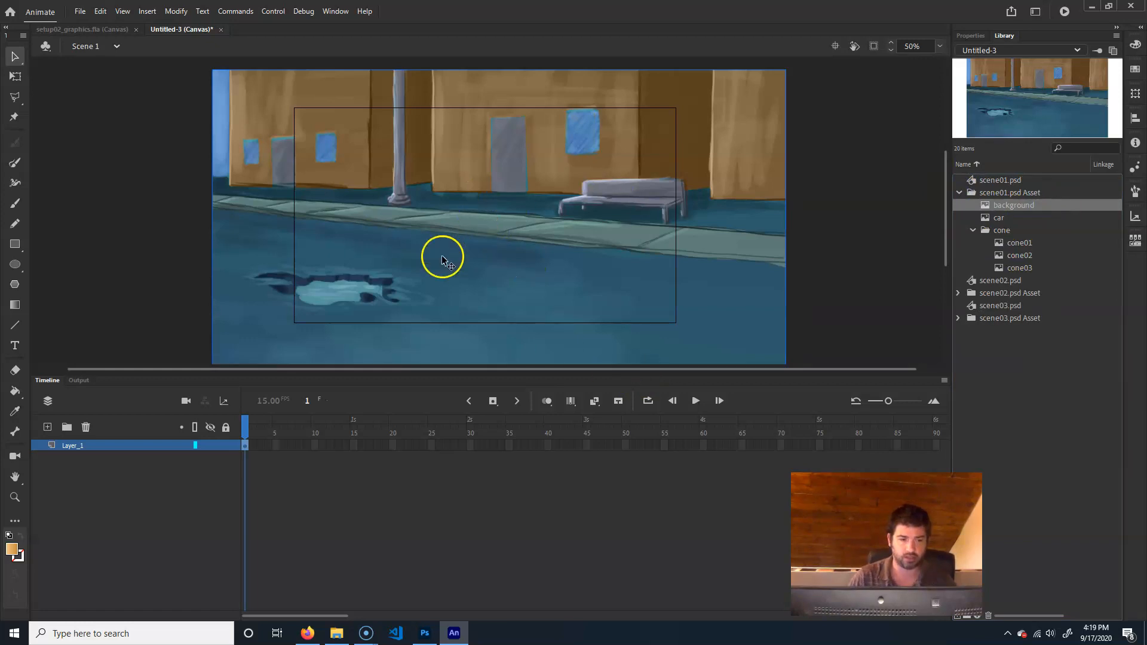
left_click(488, 231)
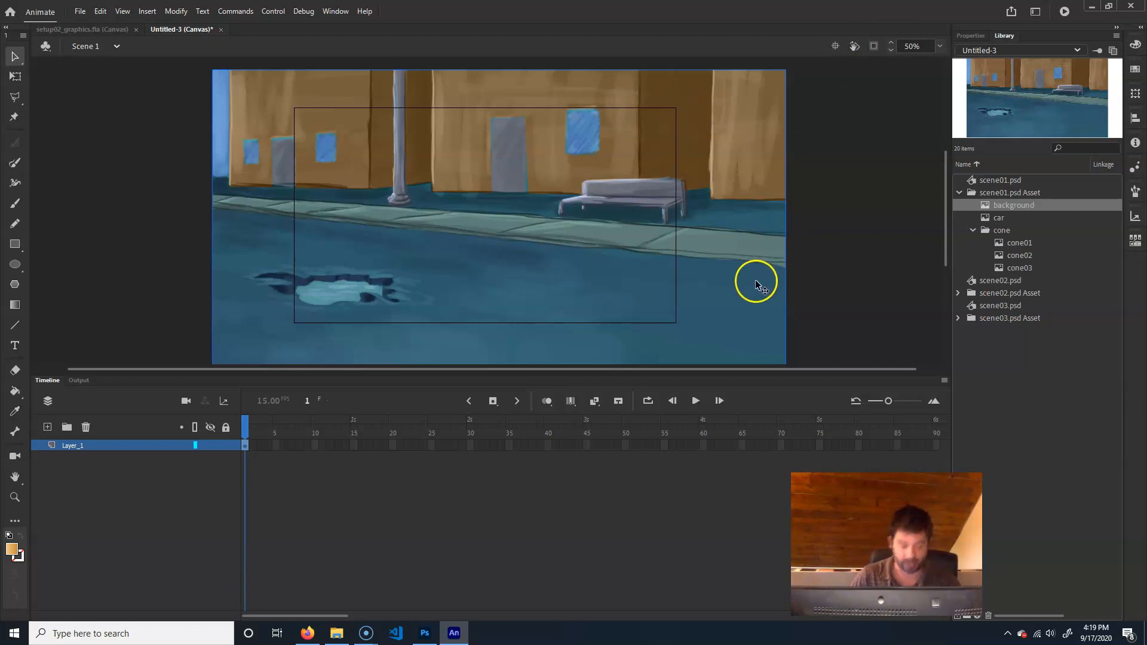
Scale the background bitmap down freehand to about 1223 x 688 and roughly align it with the stage
key("q")
left_click_drag(785, 68, 720, 124)
left_click_drag(604, 228, 590, 222)
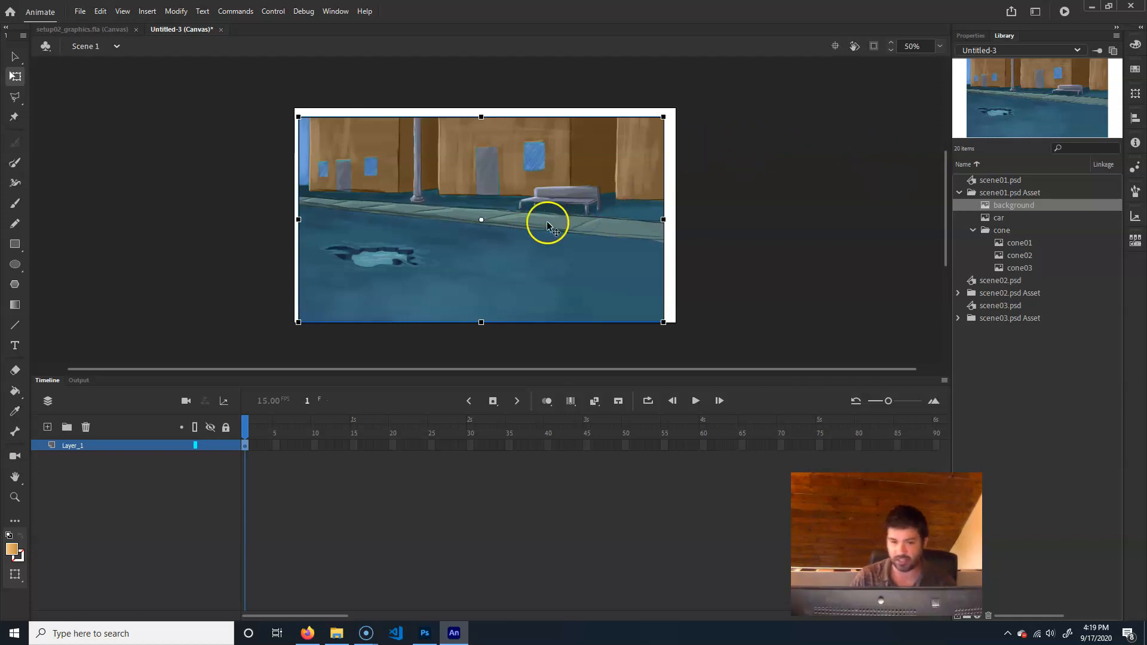
Set the background bitmap's width to 1280 with its proportions locked
left_click(962, 35)
left_click(986, 192)
left_click(1015, 206)
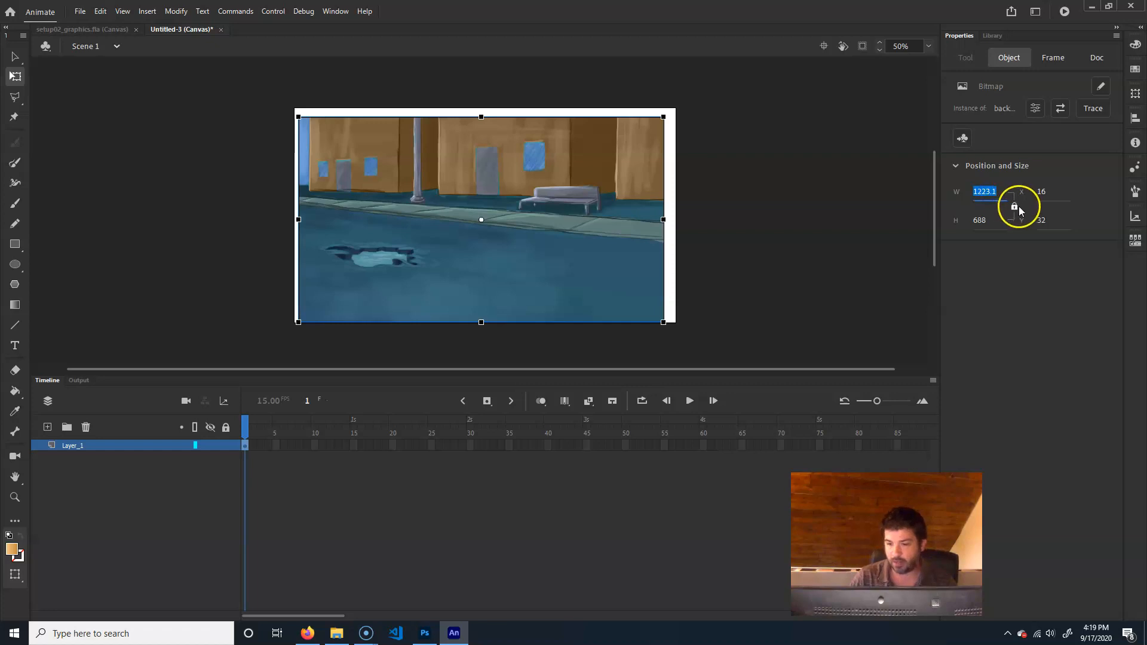
left_click(992, 192)
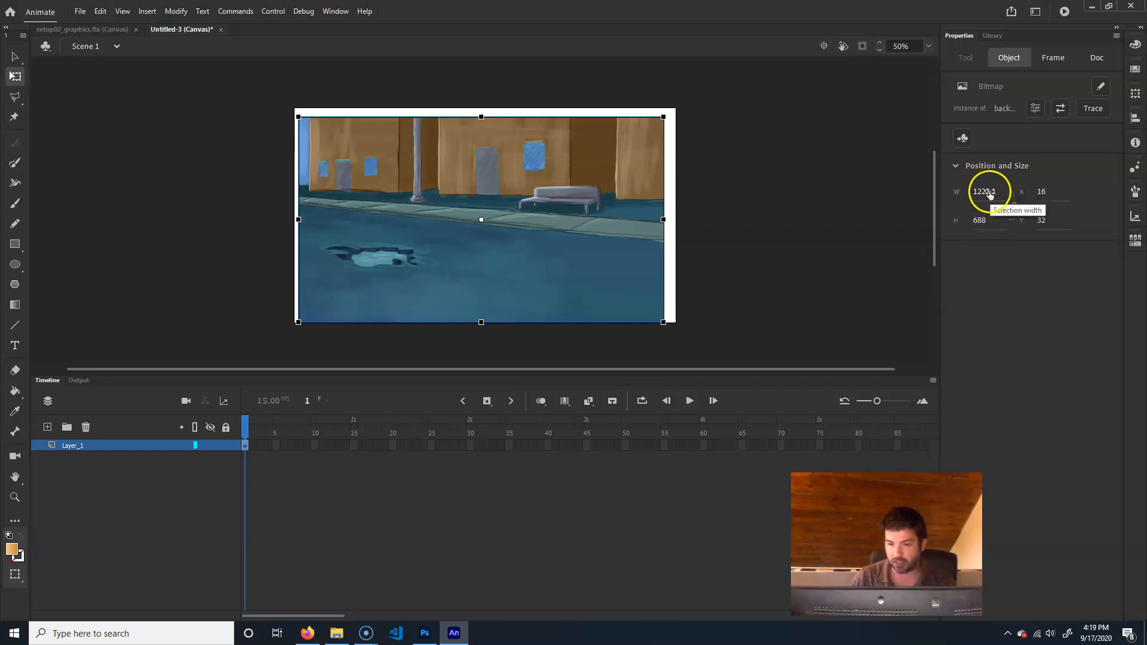
type("1280")
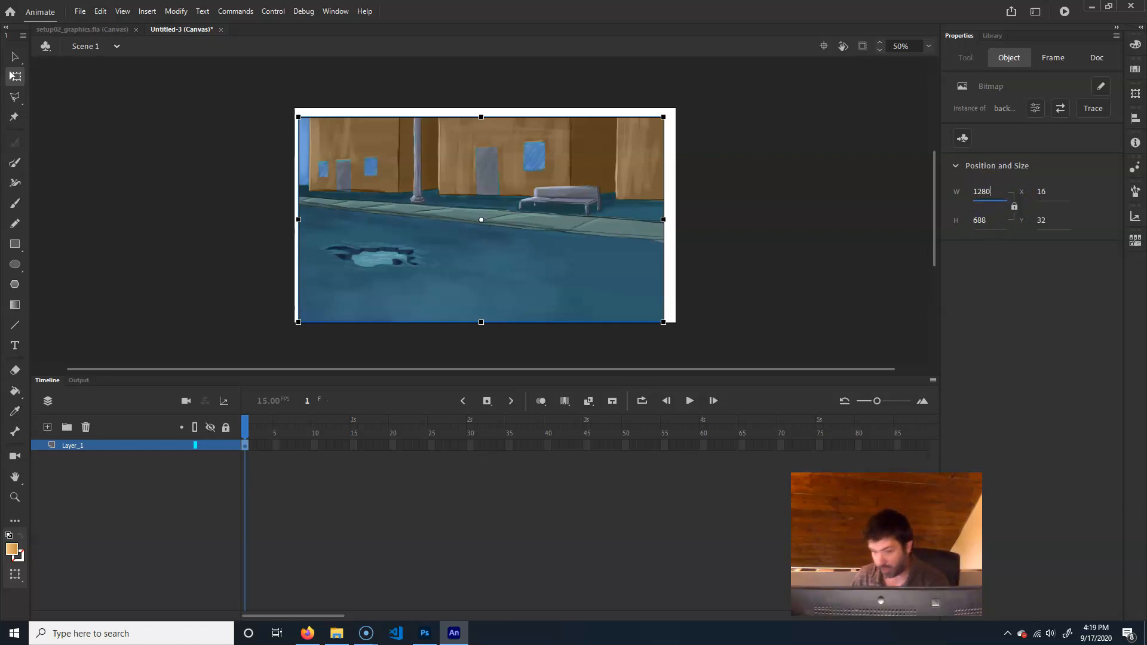
key("Return")
Position the background bitmap at X 0, Y 0
left_click(1042, 191)
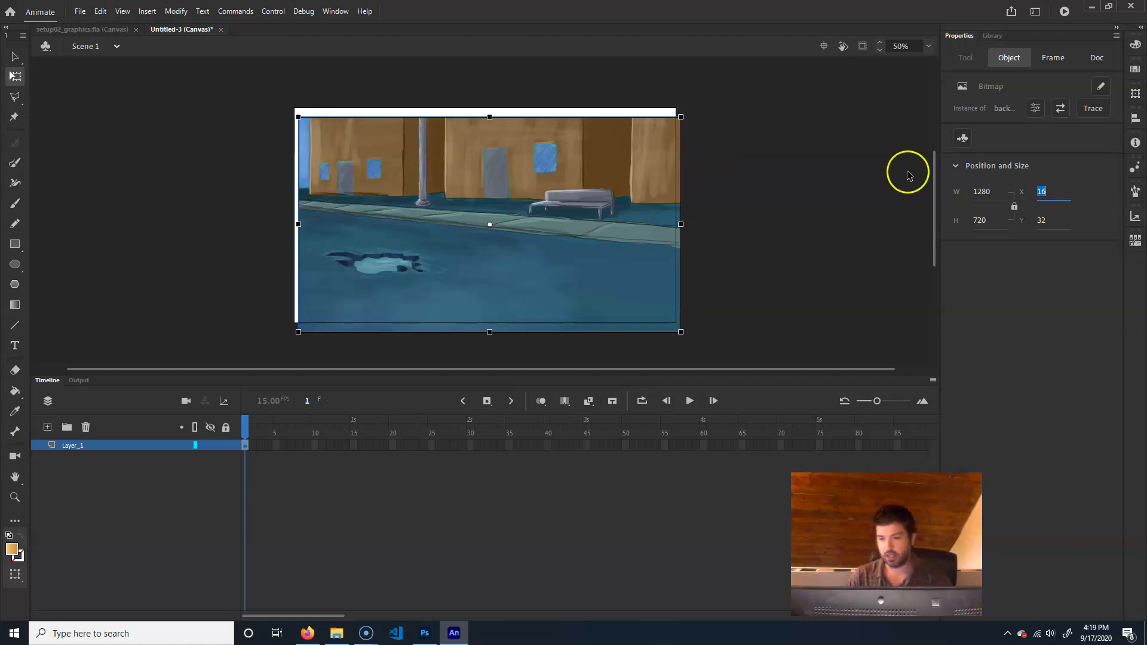
type("0")
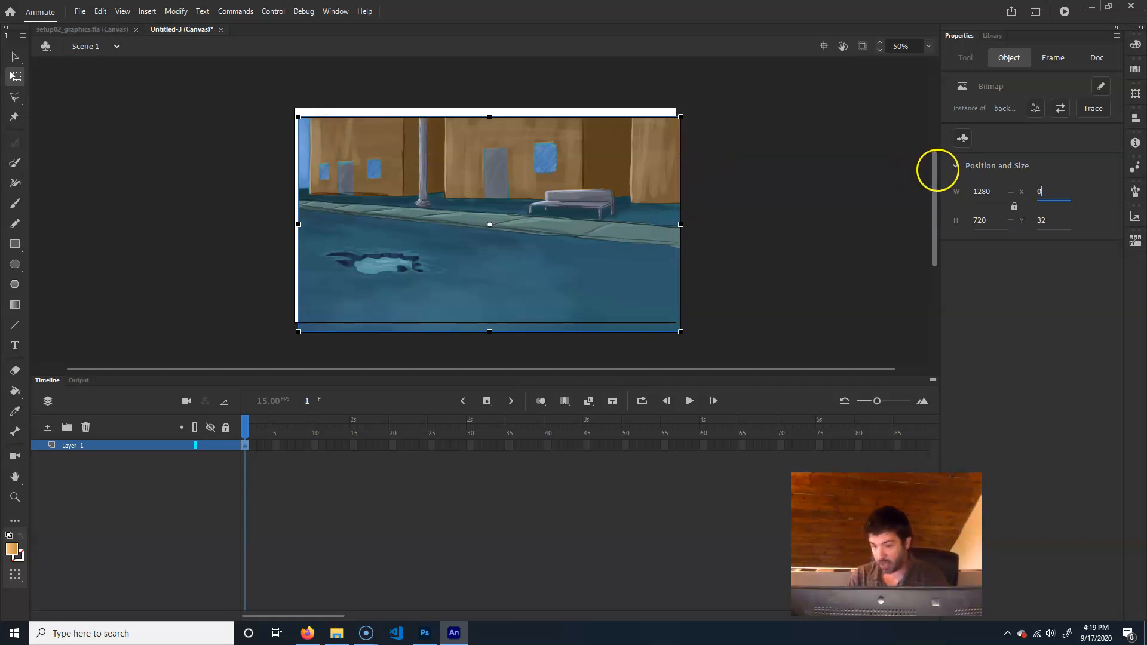
left_click(1046, 221)
type("0")
left_click(986, 241)
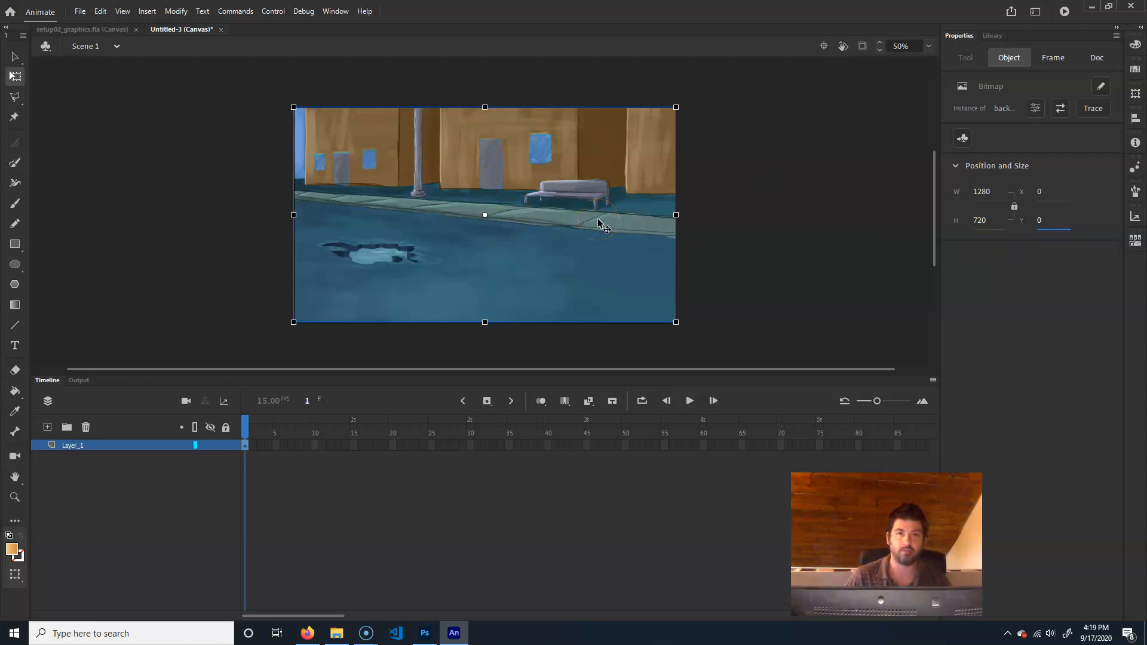
Place the cone01, cone02 and cone03 bitmaps from the library together on the stage over the puddle
left_click(989, 35)
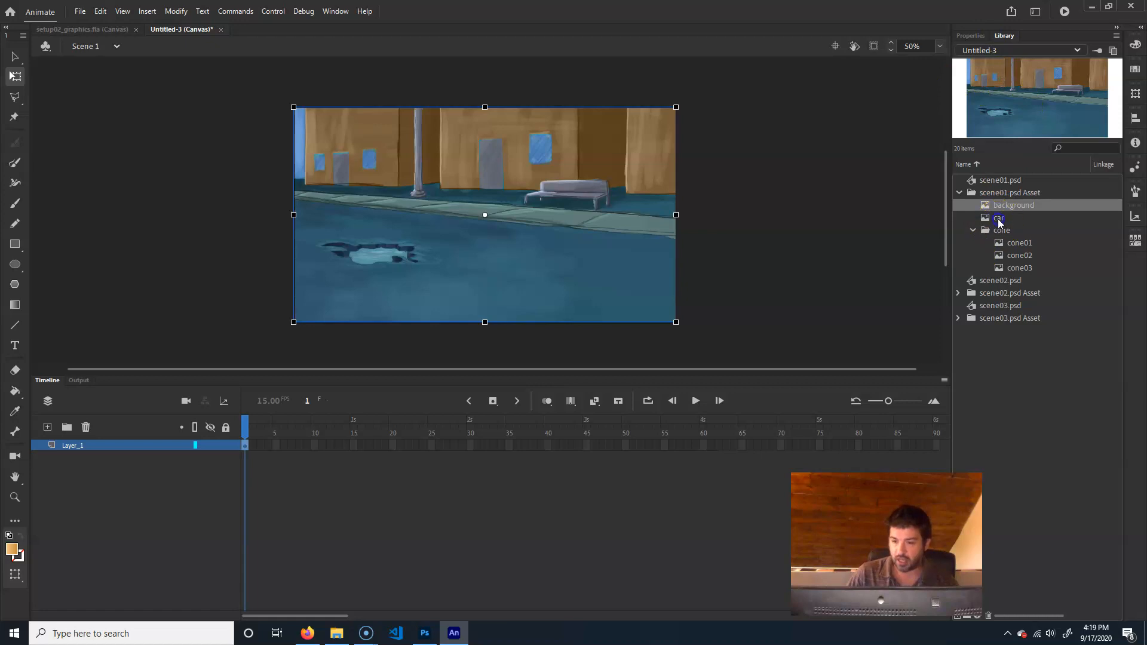
left_click(997, 219)
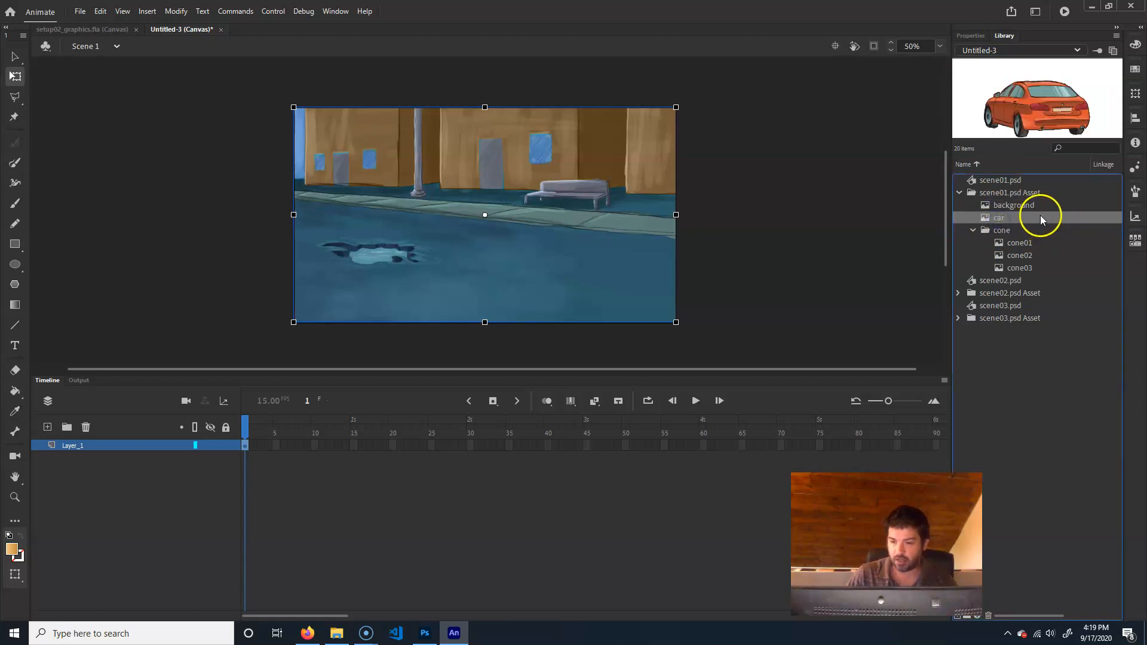
left_click(1020, 243)
left_click(1024, 271, "shift")
left_click_drag(1051, 245, 440, 275)
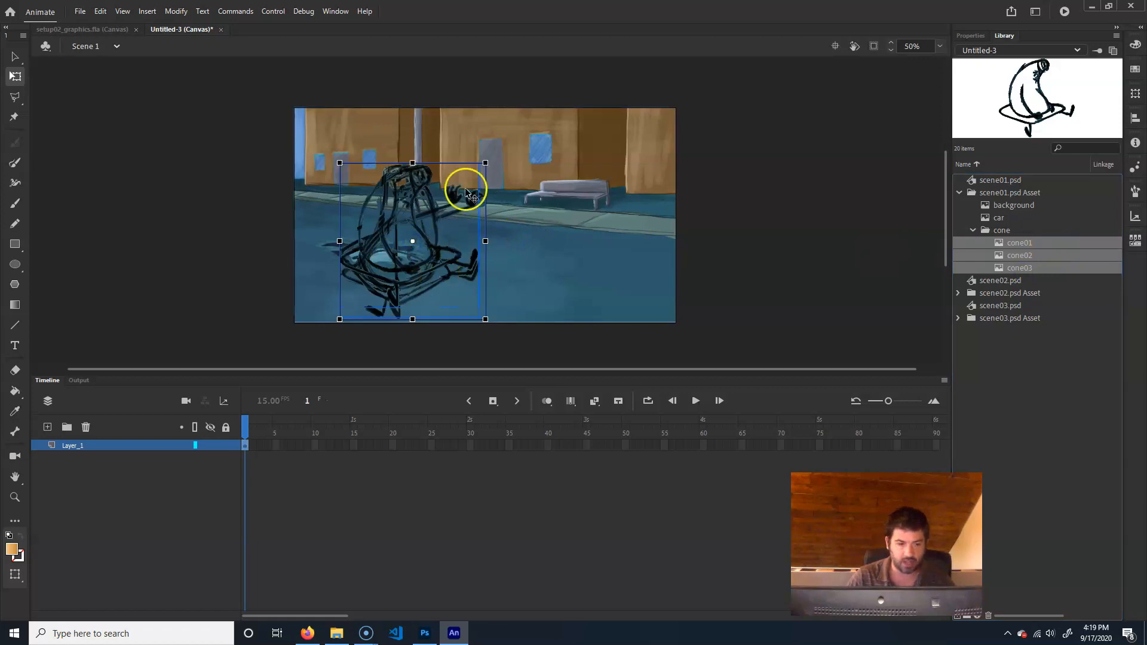
Scale the three cone bitmaps down together and position them on the road just right of the puddle
left_click_drag(487, 162, 464, 188)
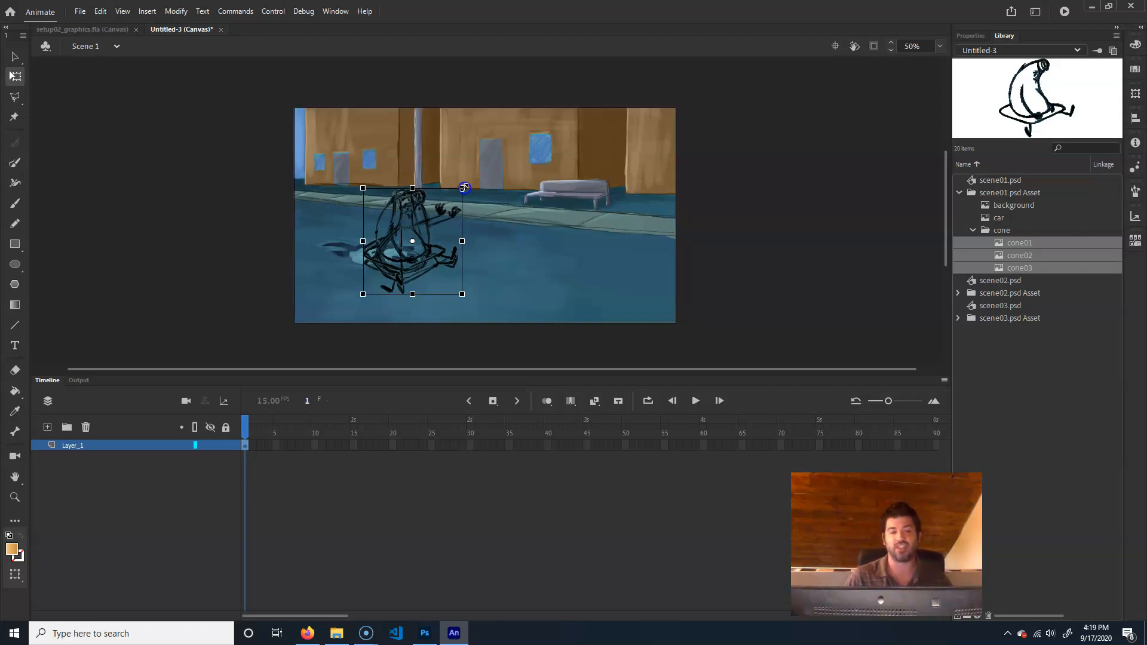
left_click_drag(464, 188, 461, 189)
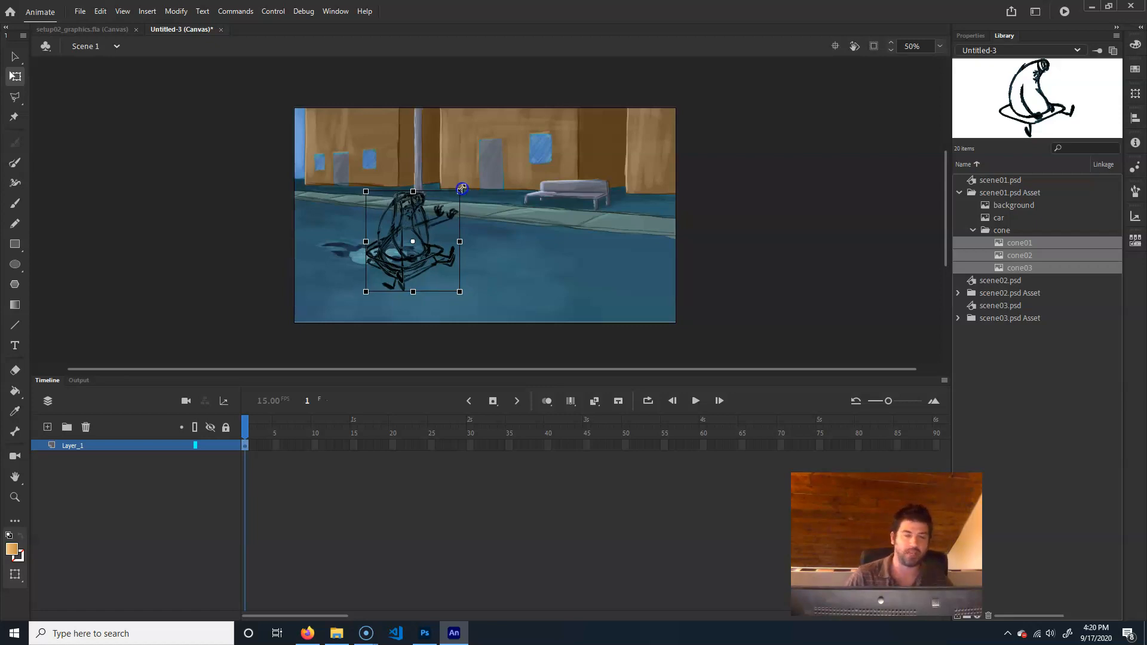
left_click_drag(462, 190, 464, 190)
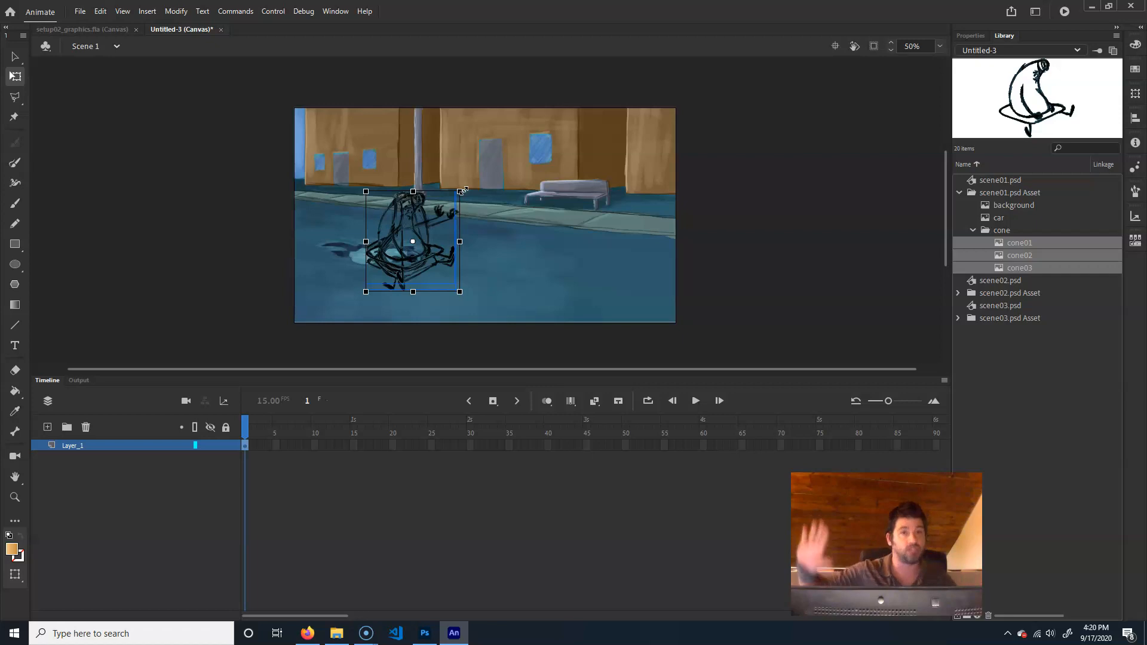
mouse_move(482, 197)
left_mouse_down()
mouse_move(428, 187)
mouse_move(455, 199)
mouse_move(440, 227)
left_mouse_up()
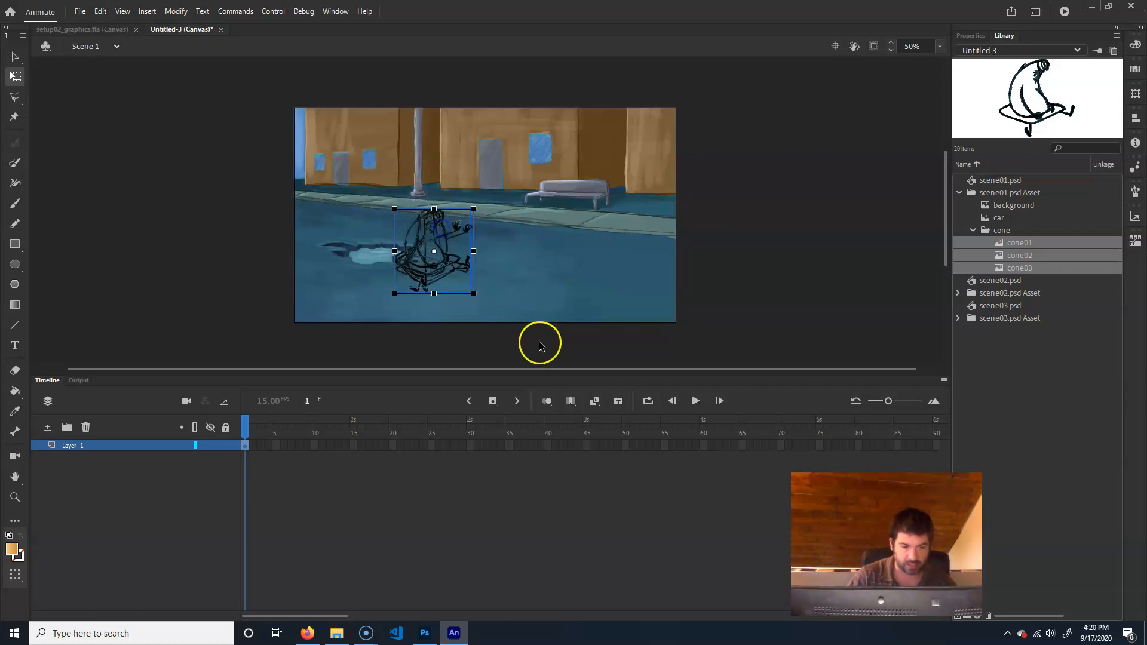
Place the scene01 car bitmap on the stage, scaled to about 781 x 585 and positioned at about X 644, Y 146
left_click(1047, 329)
left_click(1005, 216)
left_click_drag(1003, 219, 731, 267)
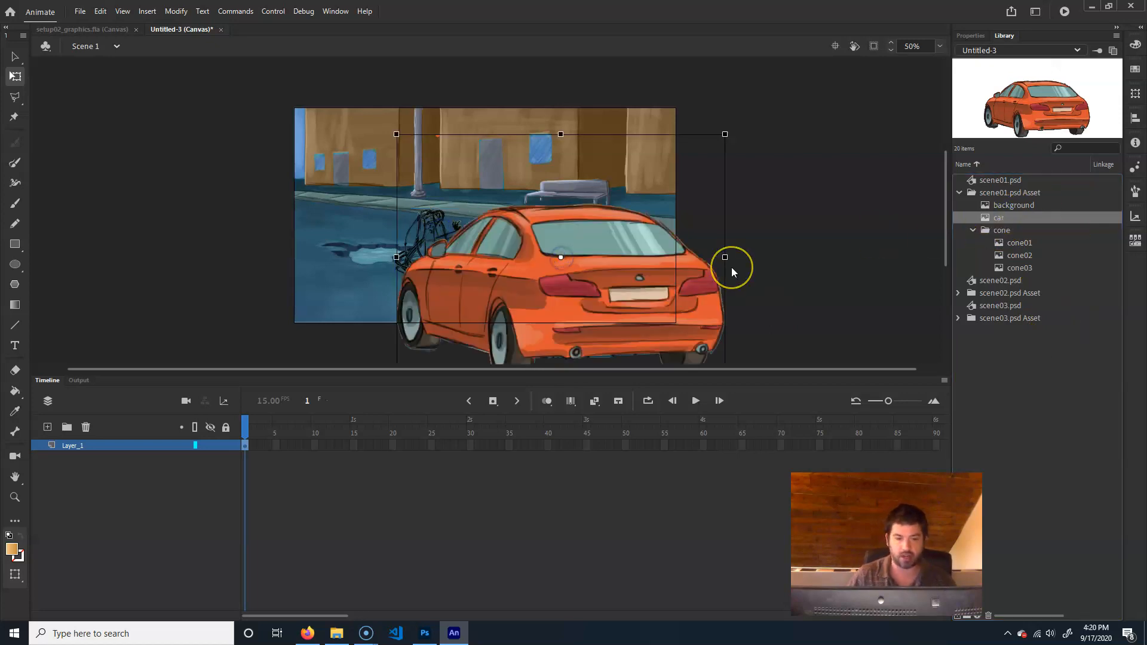
left_click_drag(725, 134, 689, 172)
left_click_drag(597, 285, 648, 276)
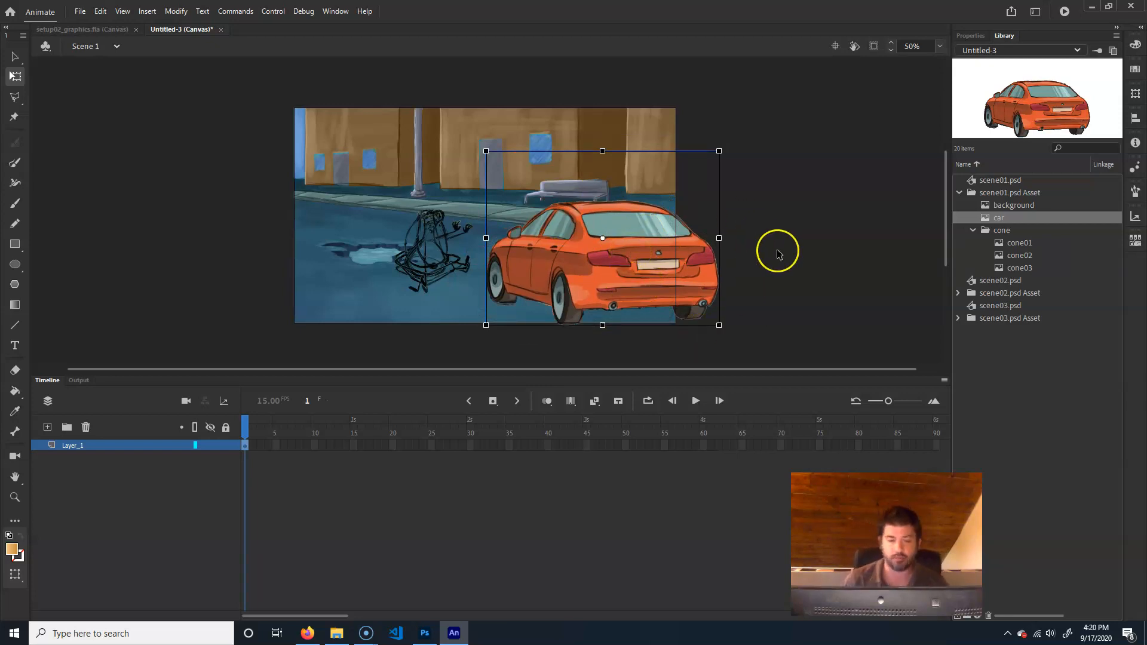
left_click(830, 248)
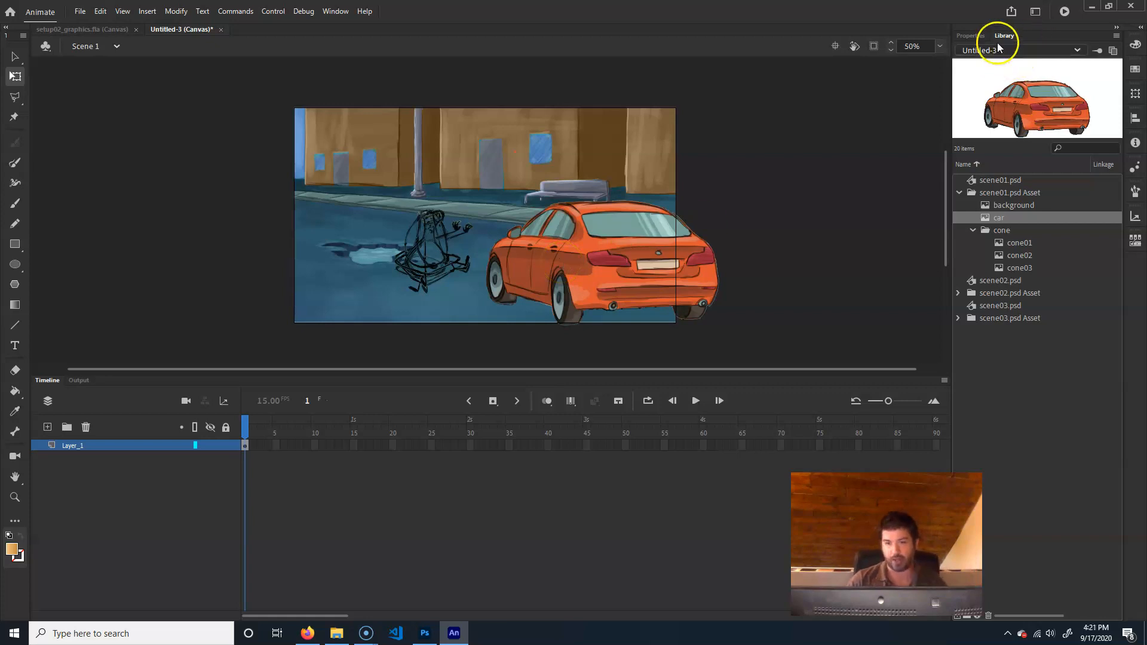
View the Swap Bitmap choices for the car on the stage without replacing it
left_click(965, 36)
left_click(668, 204)
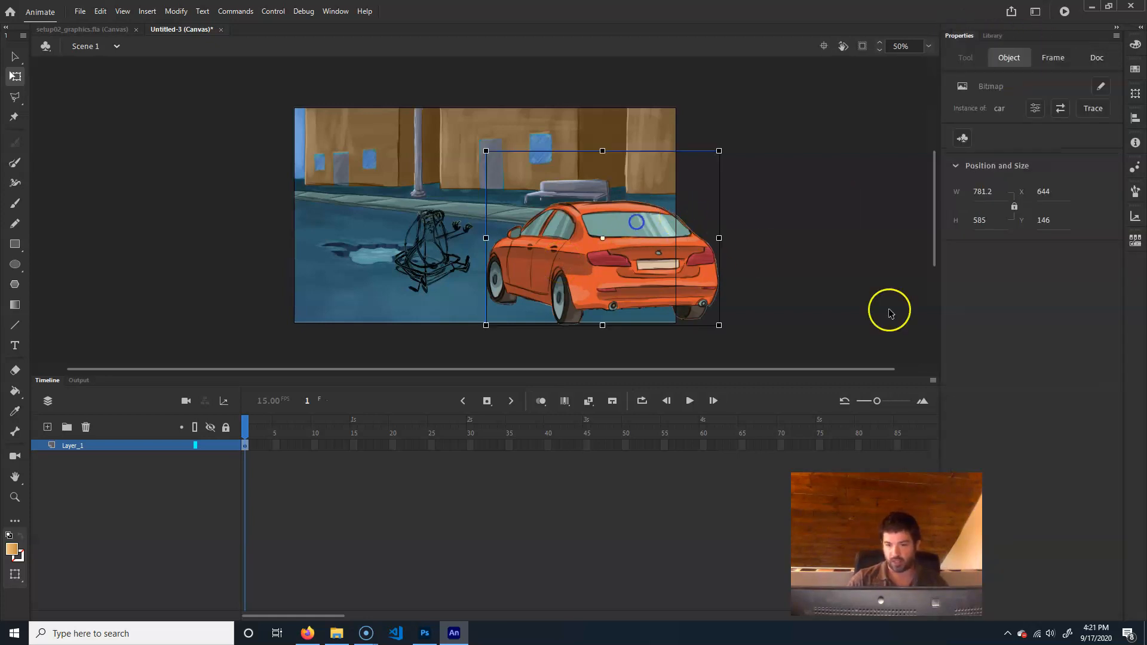
left_click(1061, 109)
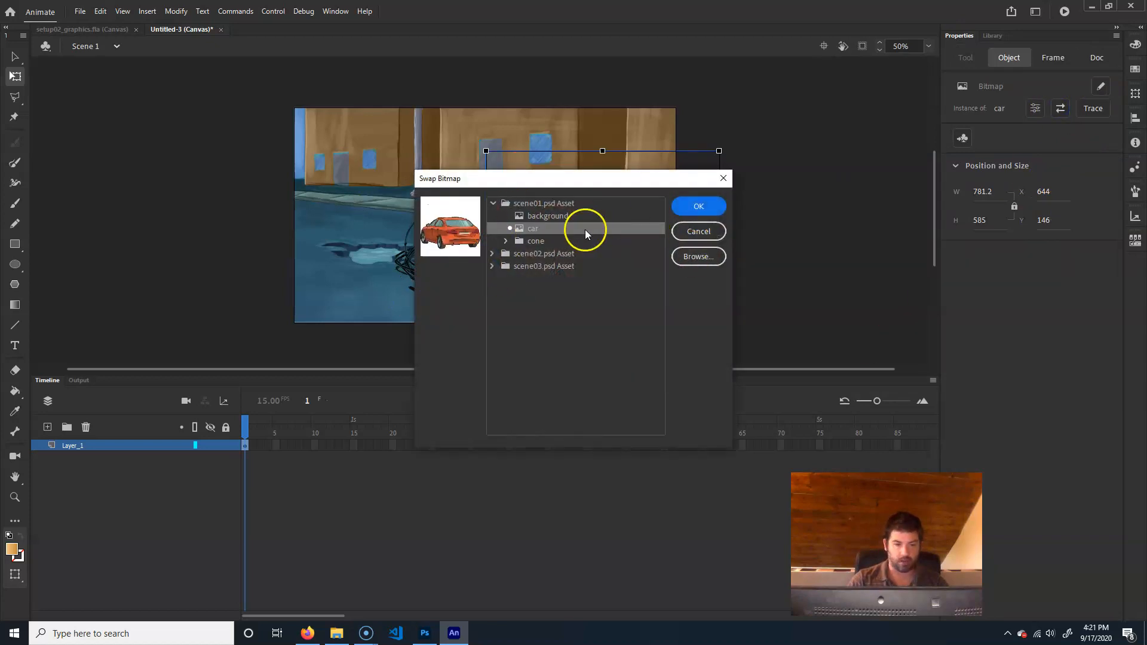
left_click(714, 234)
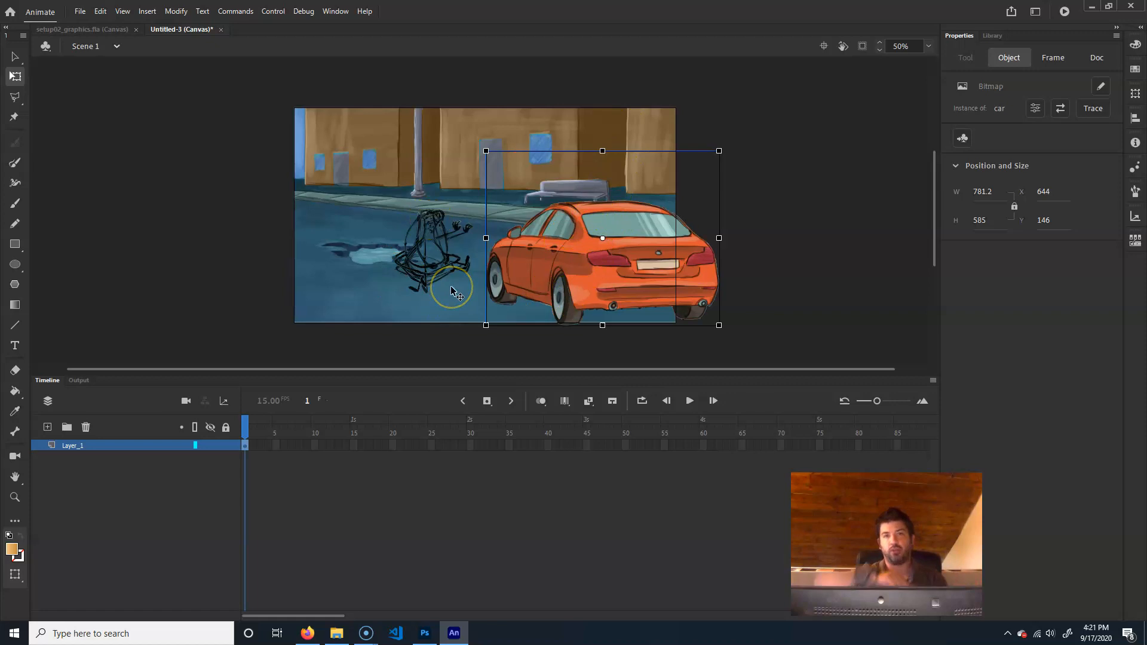
Reposition the car bitmap over the road at about X 642, Y 108
left_click_drag(617, 250, 637, 253)
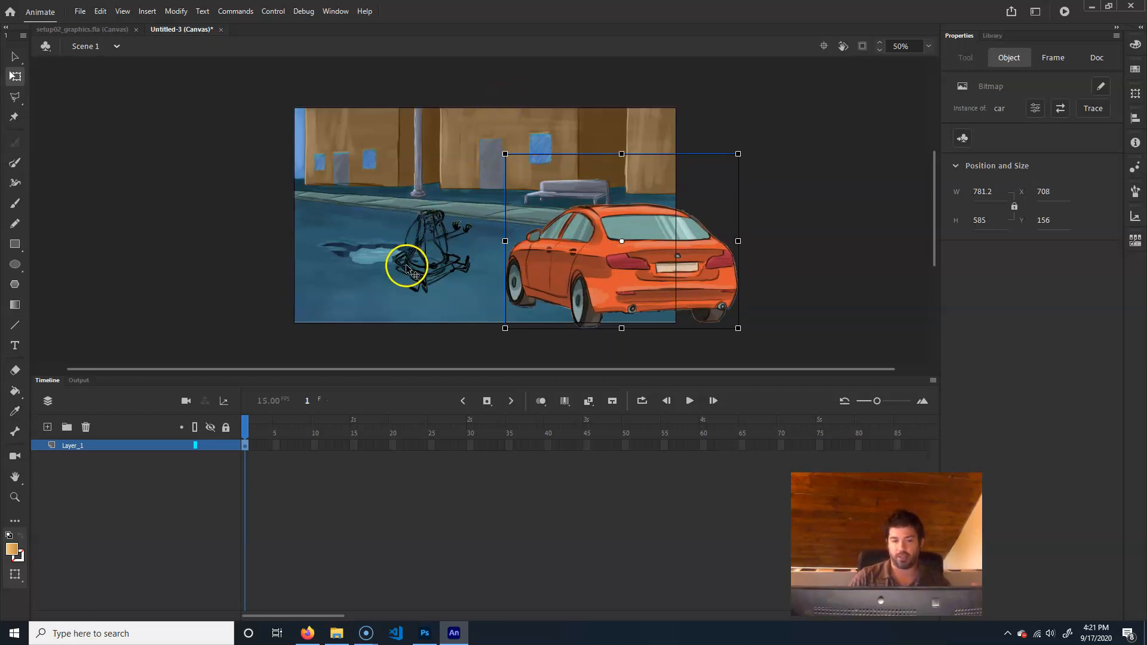
left_click_drag(626, 279, 611, 267)
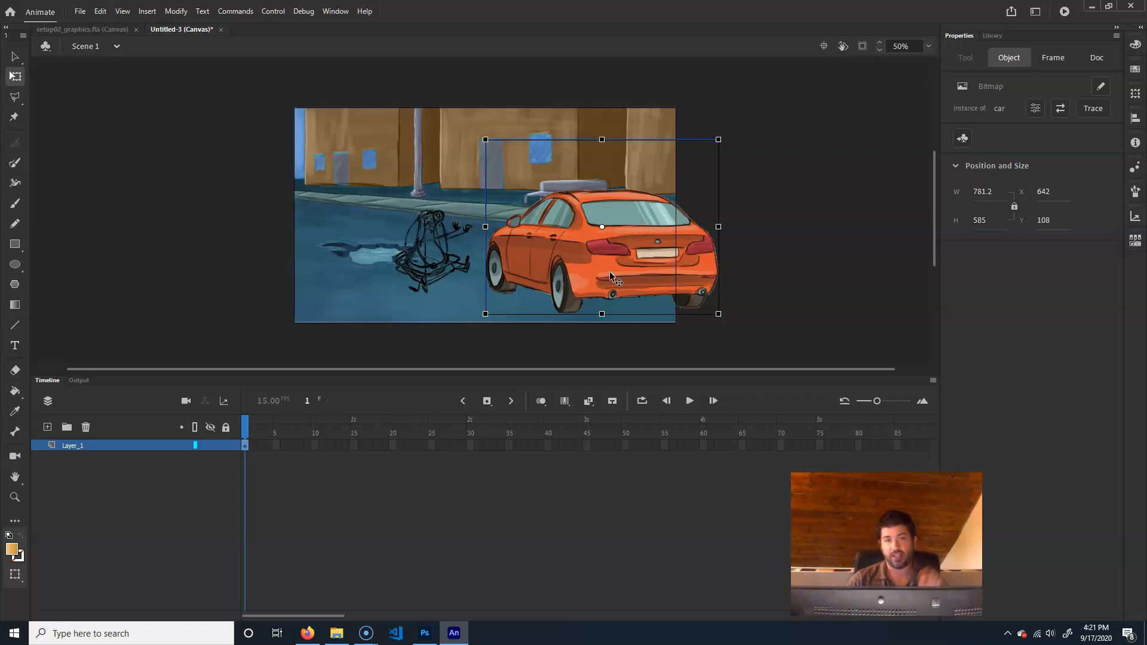
left_click(730, 210)
left_click(653, 258)
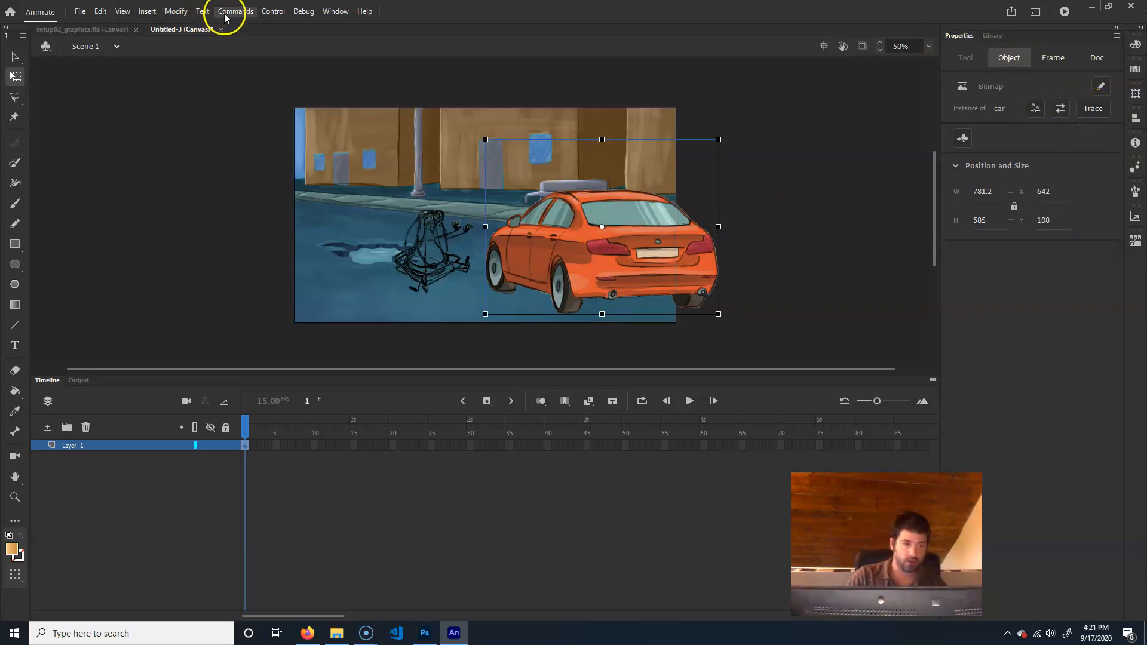
Preview tracing the car bitmap with a color threshold of 25 and a minimum area of 16 pixels, and cancel the trace
left_click(175, 12)
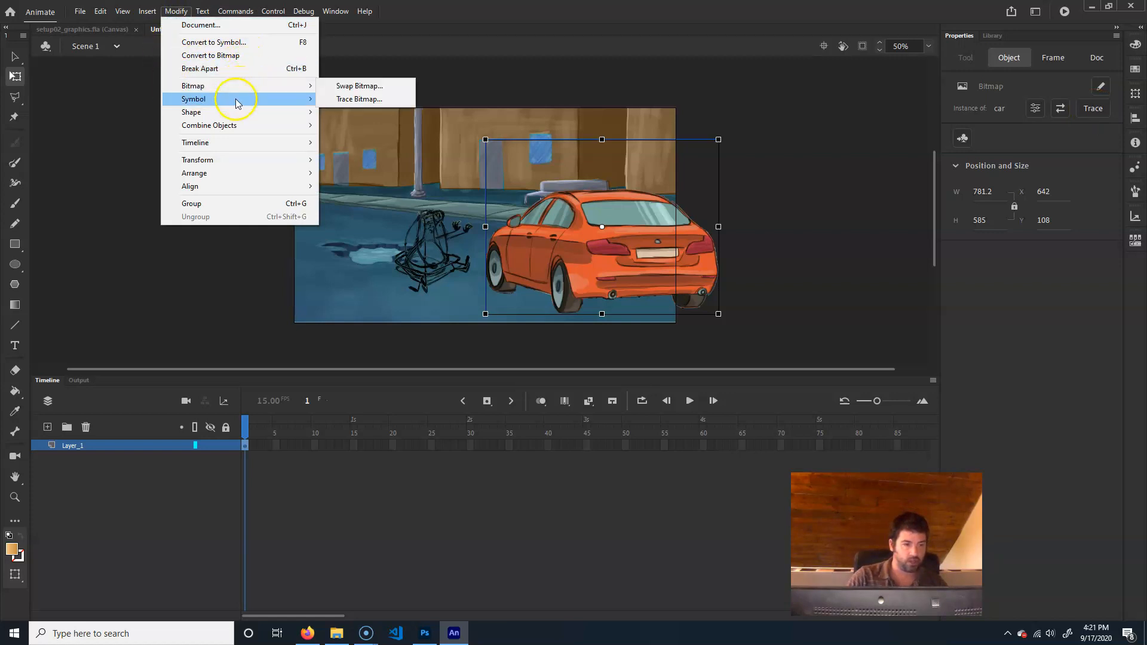
mouse_move(258, 93)
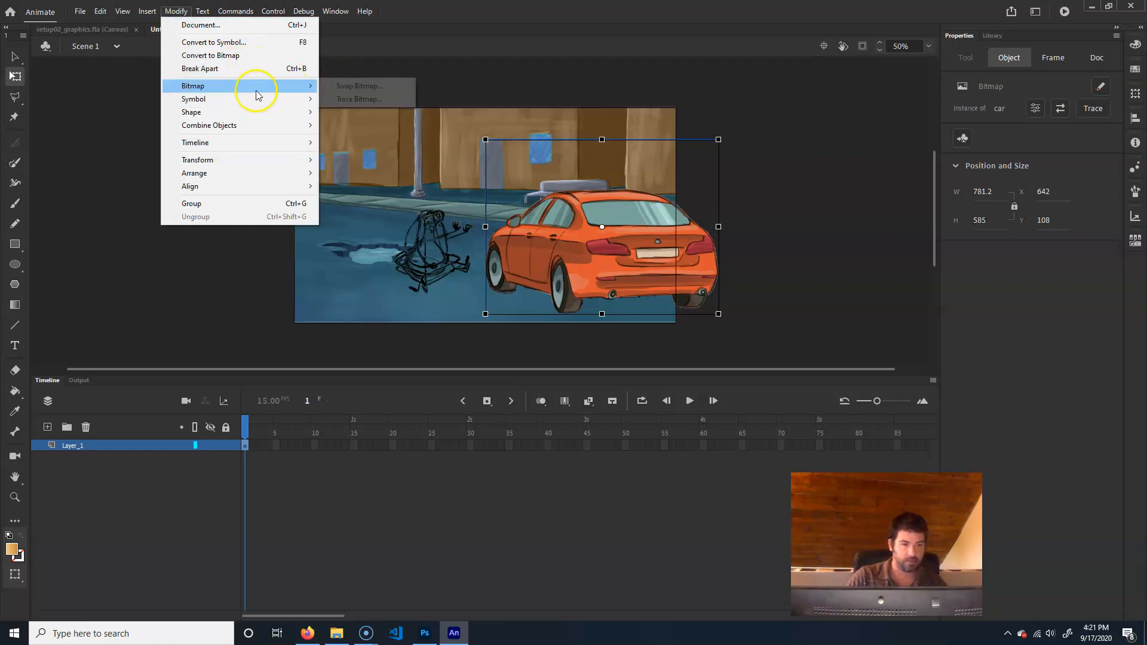
left_click(369, 100)
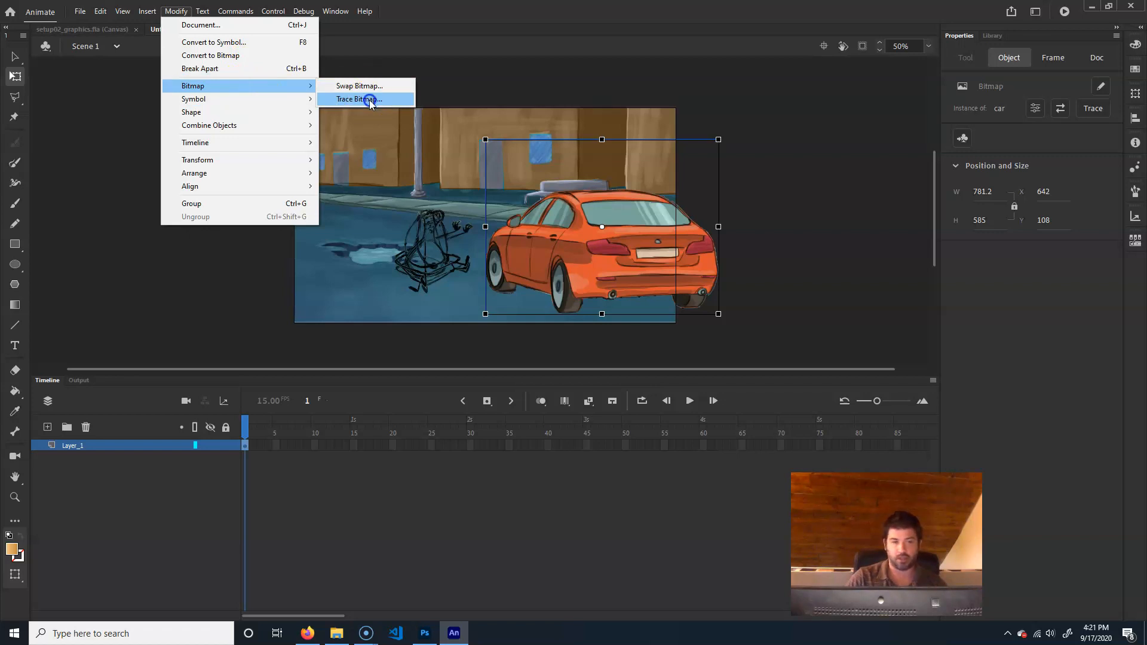
left_click_drag(597, 247, 821, 144)
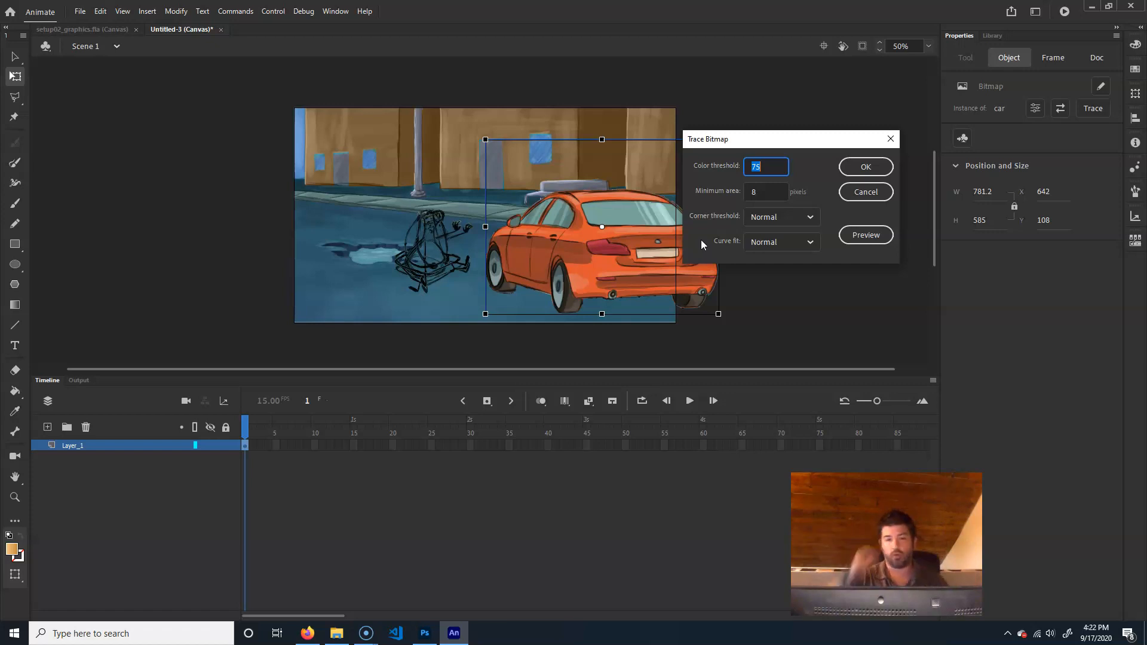
key("Tab")
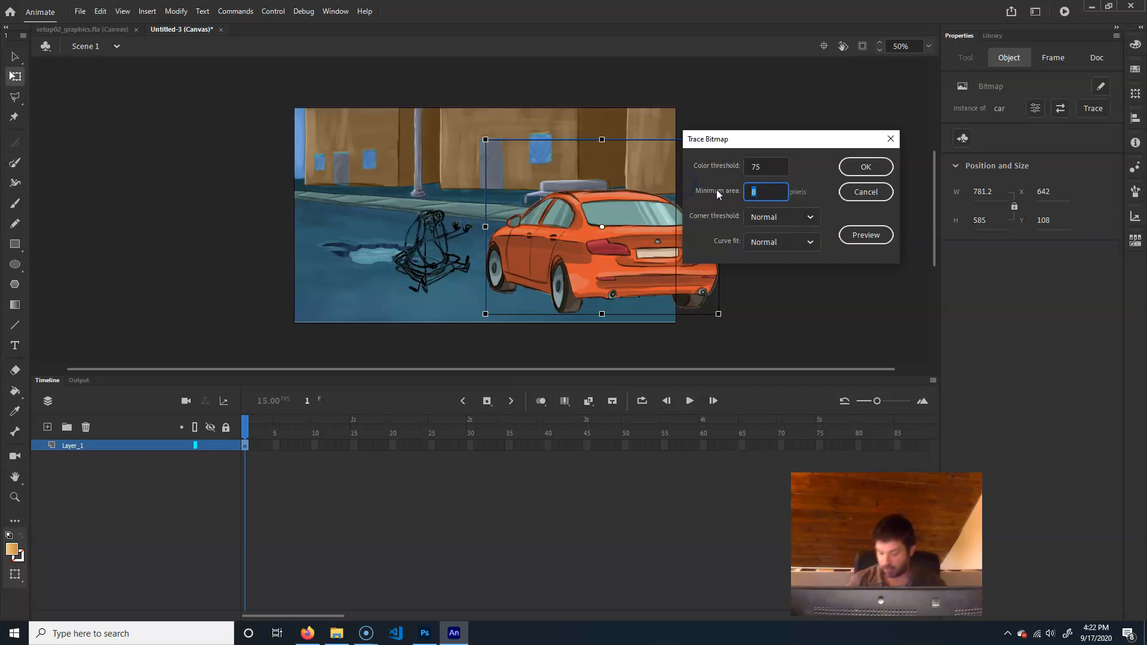
type("16")
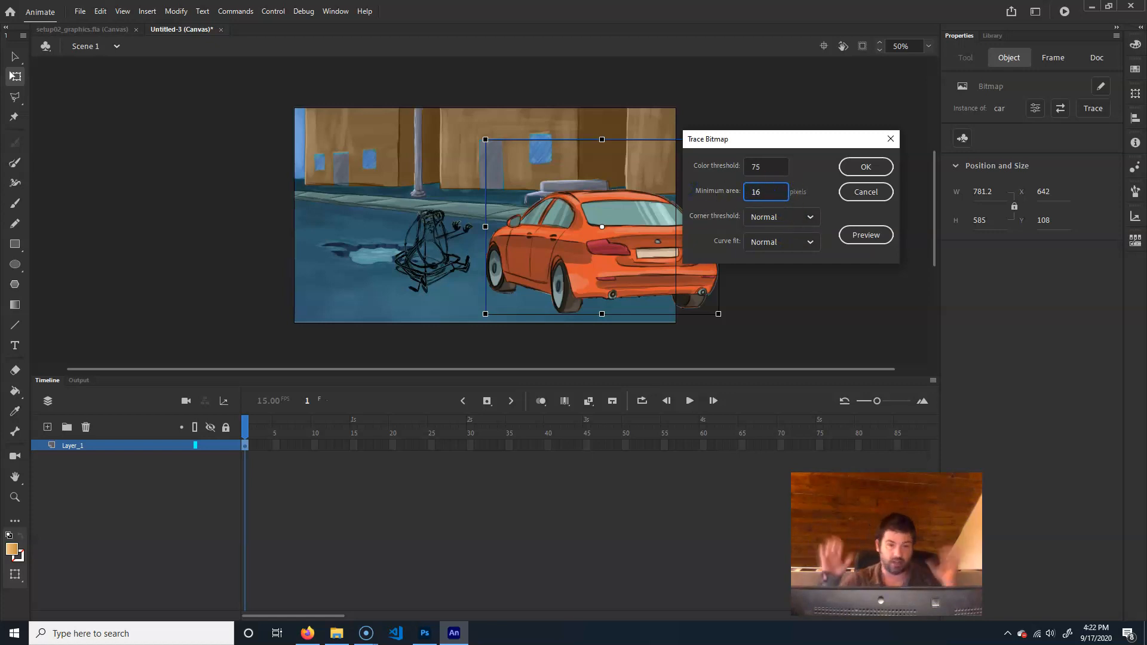
left_click(771, 165)
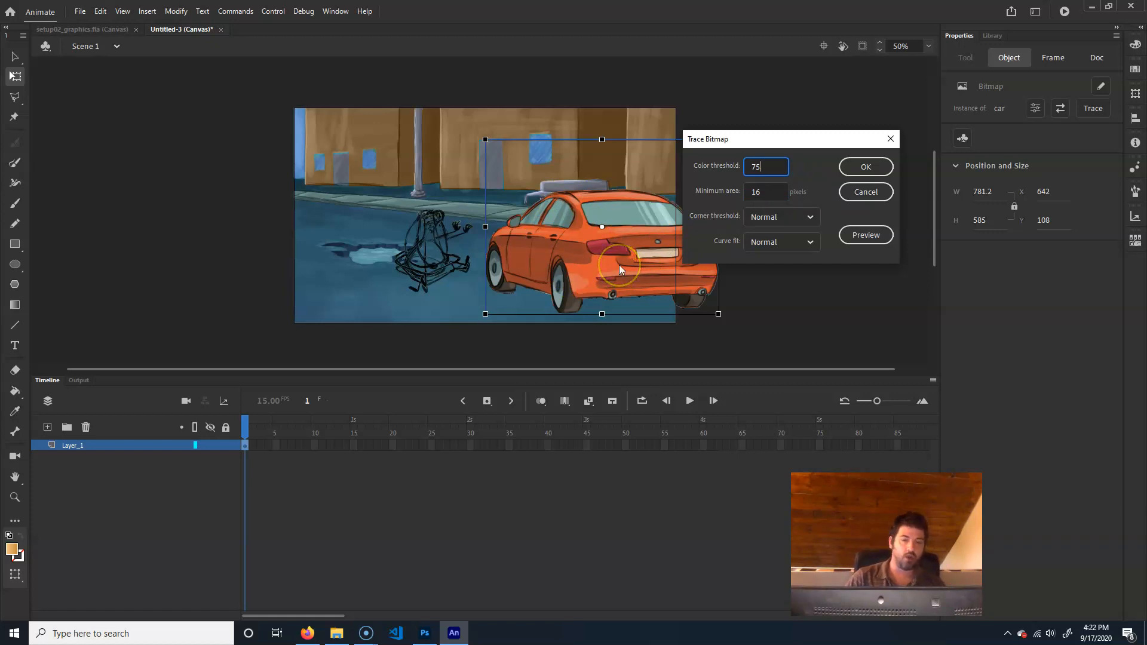
double_click(757, 167)
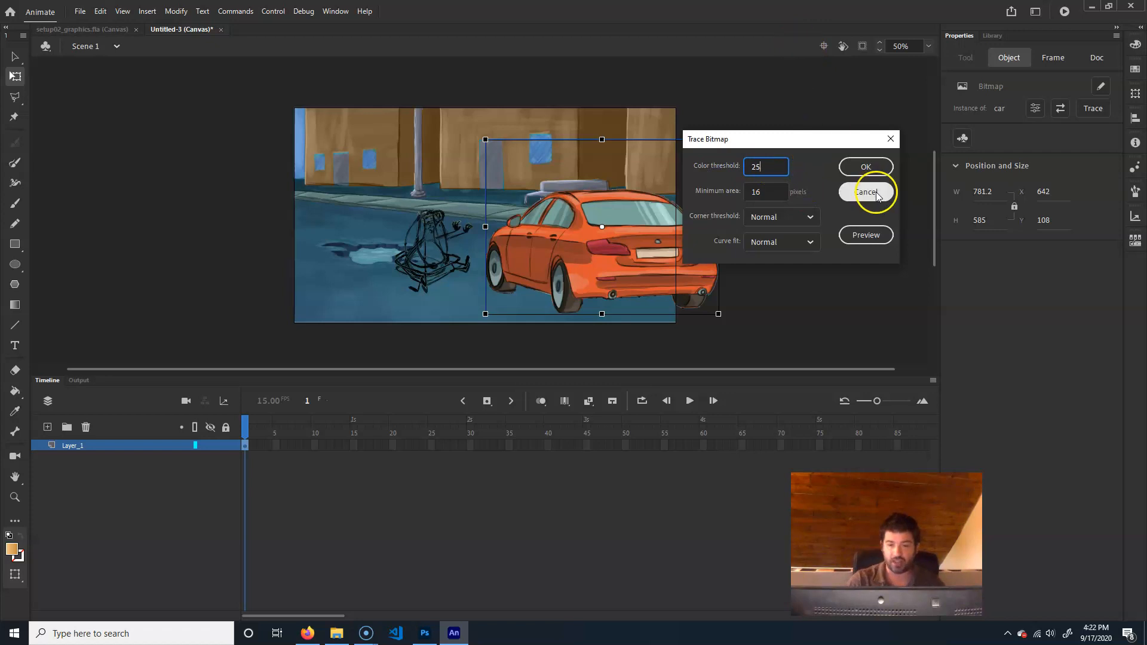
left_click(878, 235)
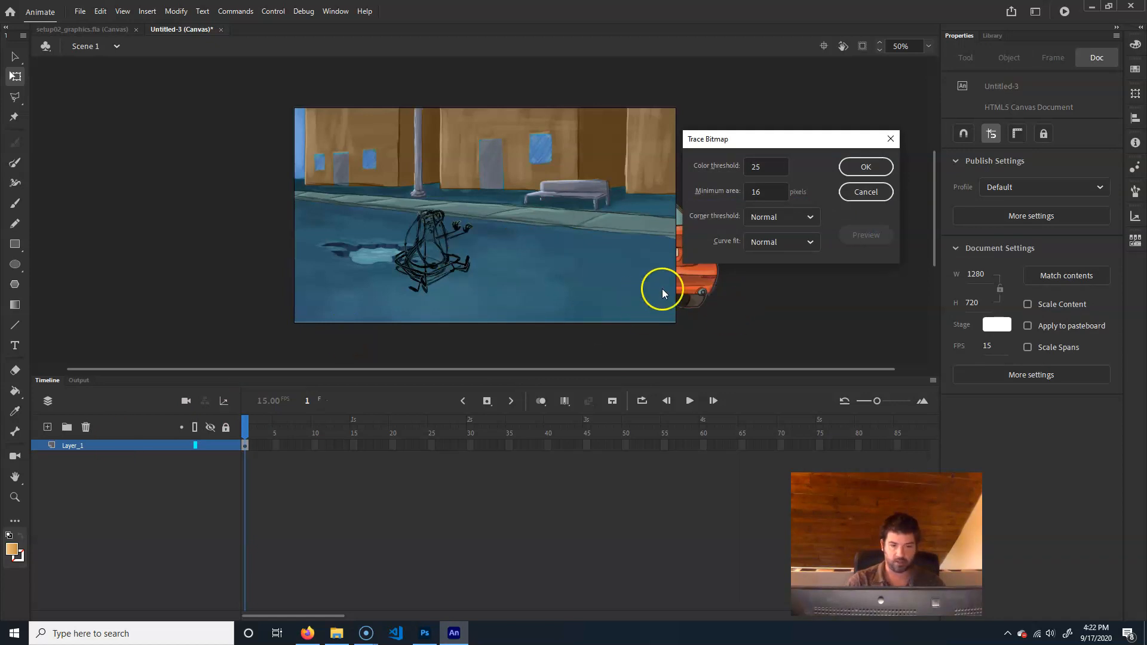
mouse_move(781, 138)
left_mouse_down()
mouse_move(877, 147)
mouse_move(855, 134)
left_mouse_up()
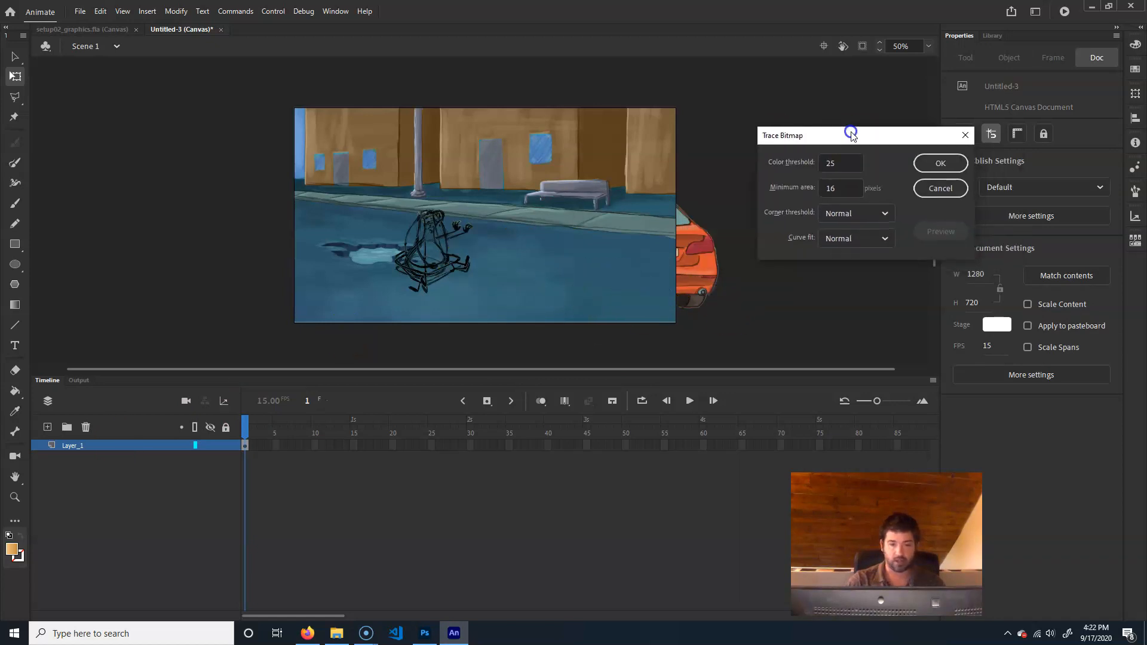
left_click(920, 191)
Move the car bitmap off the stage onto the empty pasteboard, at about X 1342, Y 78
left_click(708, 258)
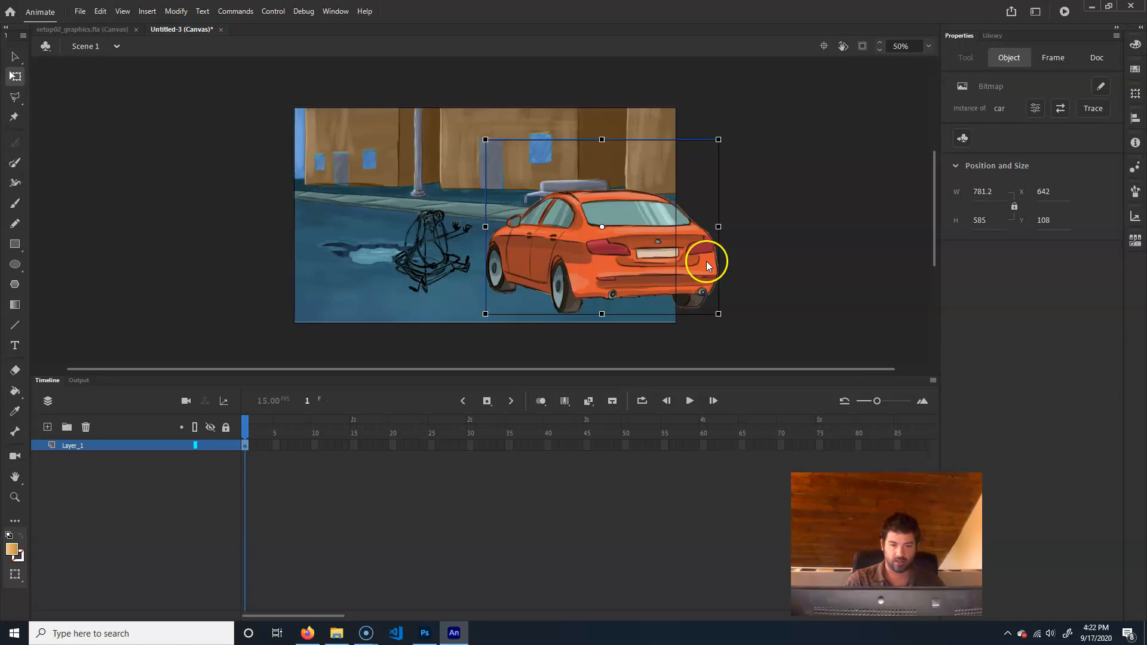
left_click_drag(709, 258, 914, 257)
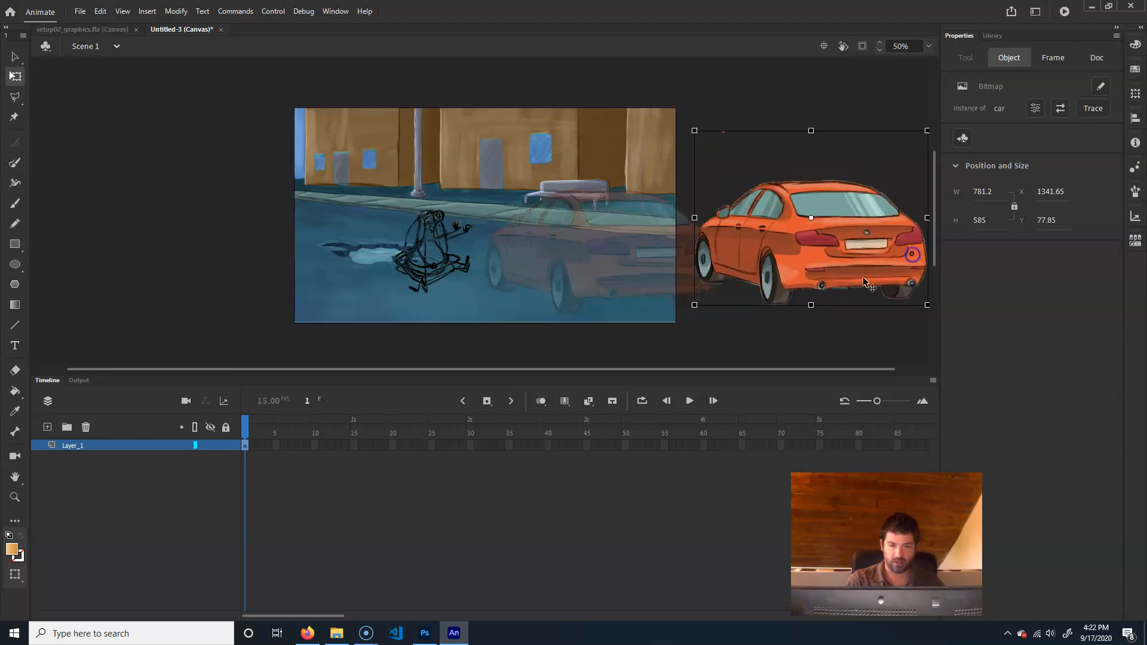
left_click_drag(770, 334, 563, 335)
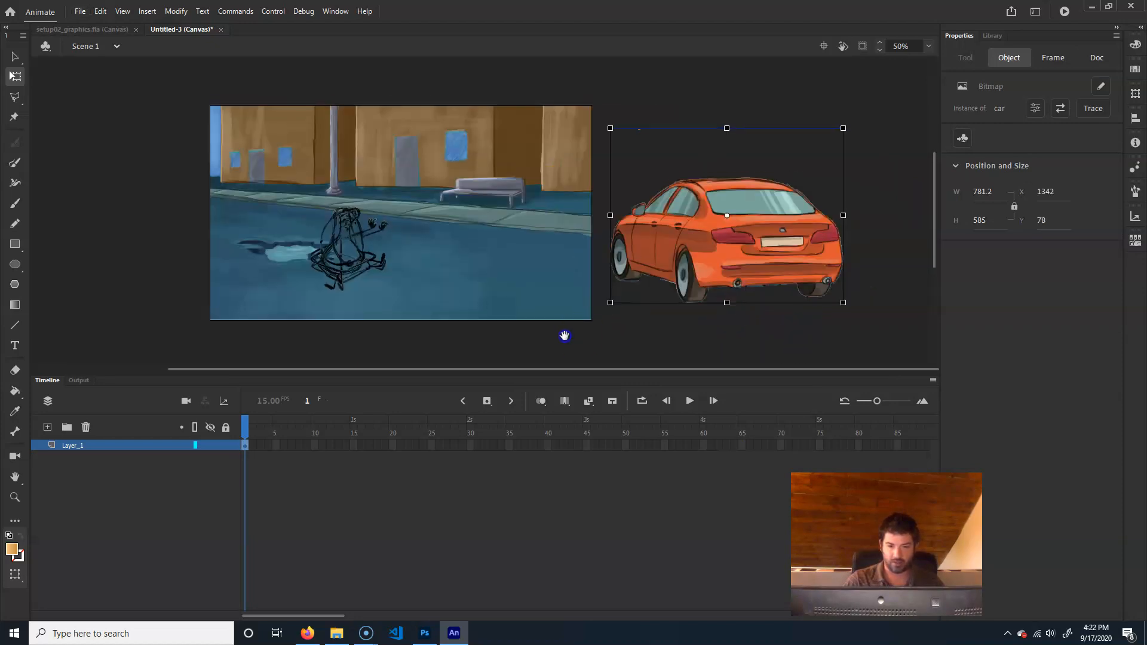
Preview a bitmap trace of the car with a color threshold of 100 and a minimum area of 8 pixels
left_click(1085, 109)
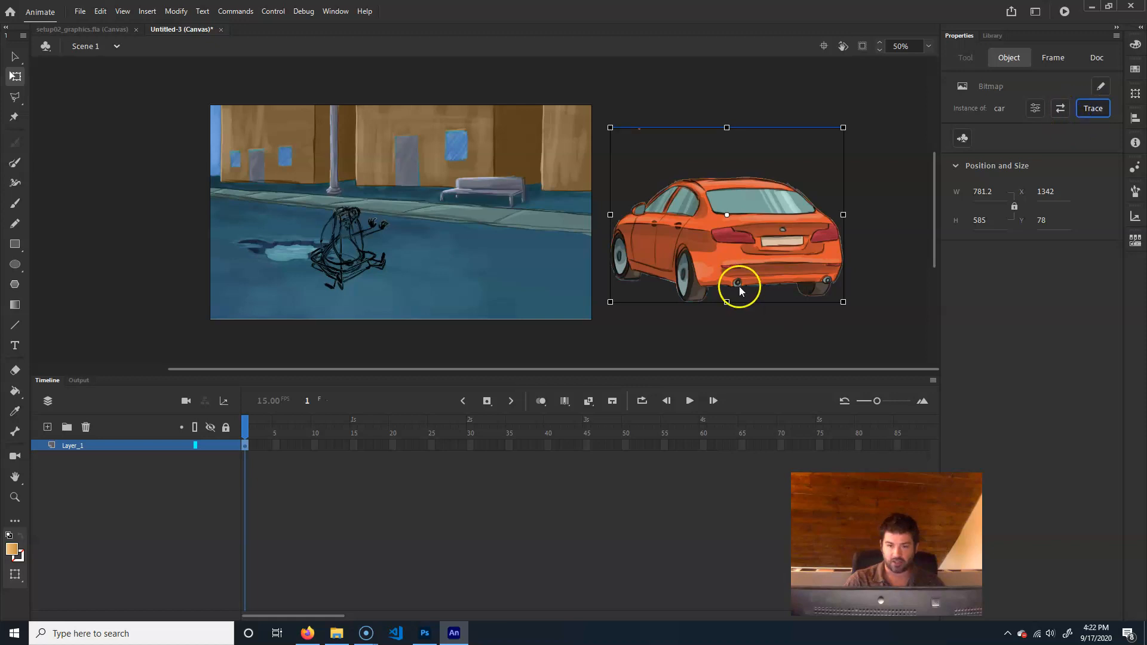
left_click_drag(604, 249, 398, 233)
left_click(347, 262)
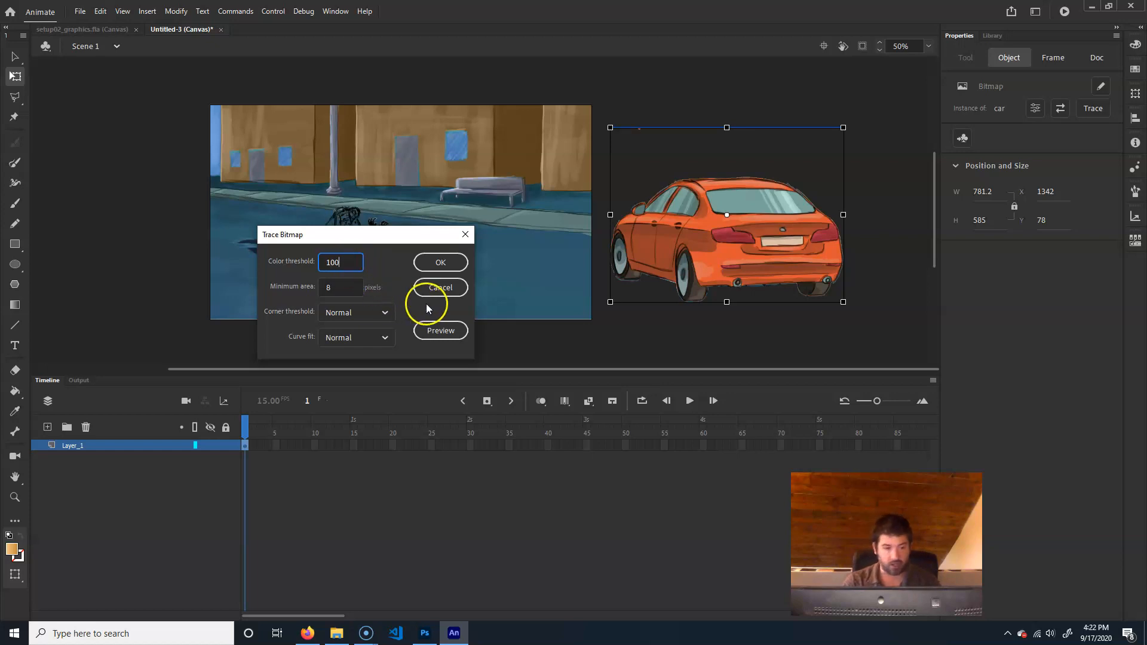
left_click(440, 331)
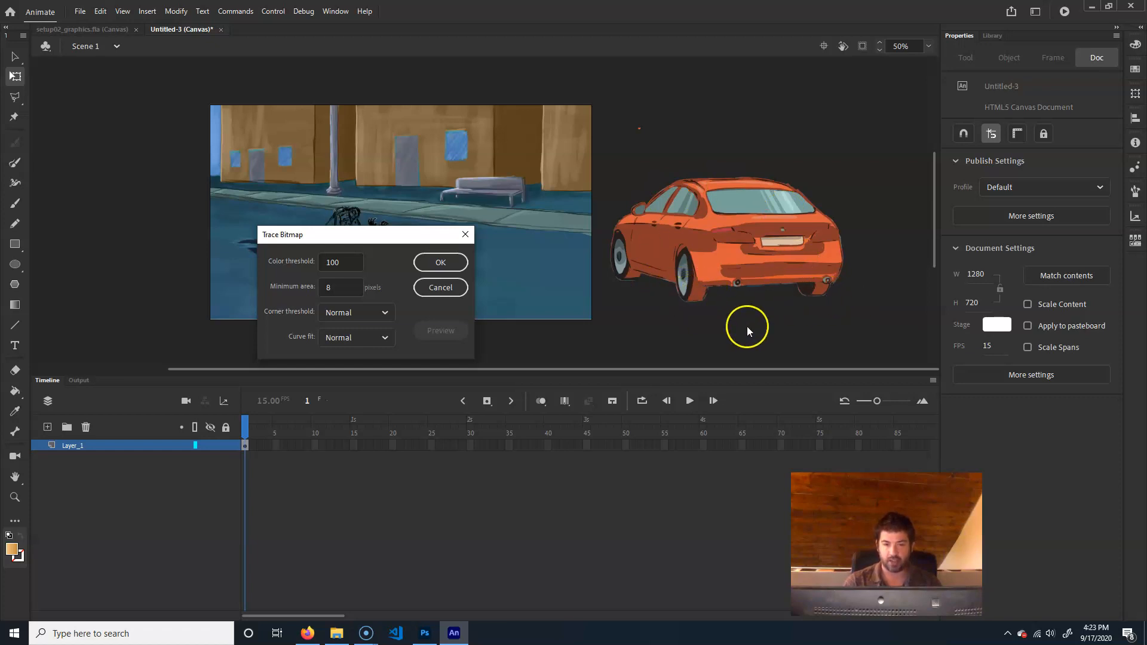
Apply the car's bitmap trace with a color threshold of 75 and delete the stray speck above the traced car
left_click(351, 262)
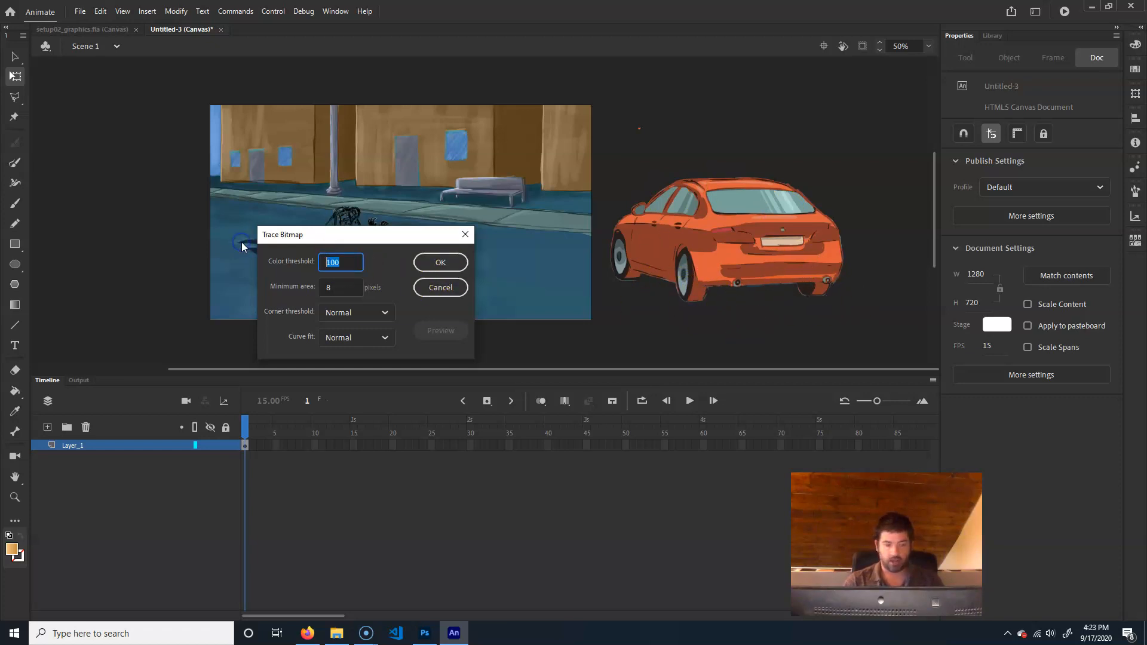
type("75")
left_click(450, 333)
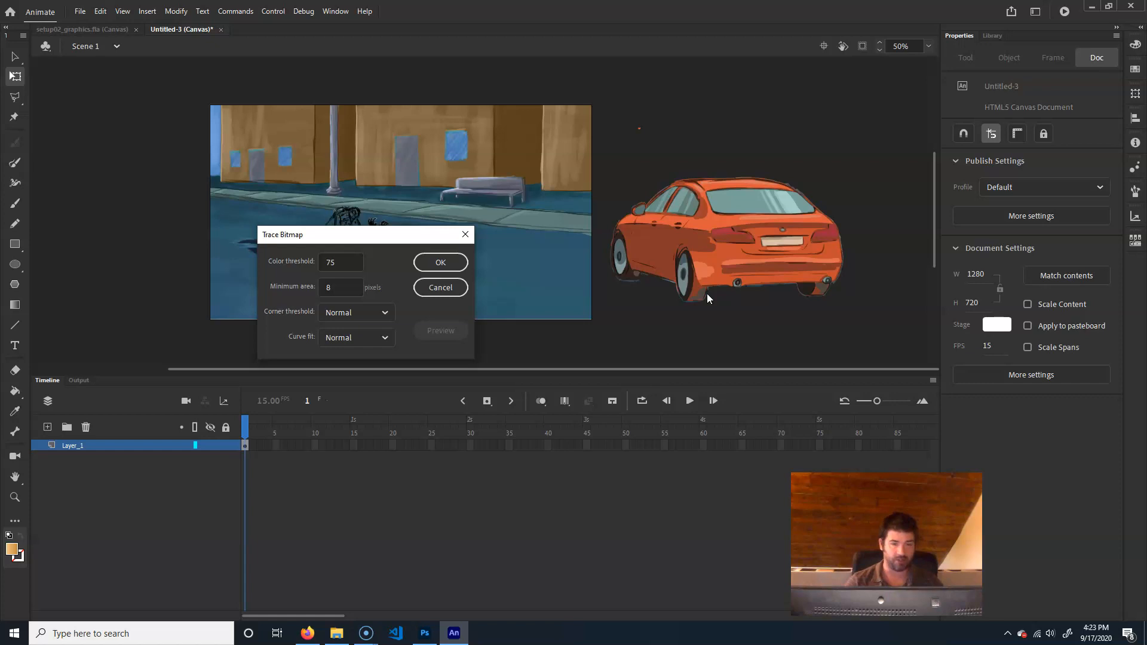
left_click(461, 263)
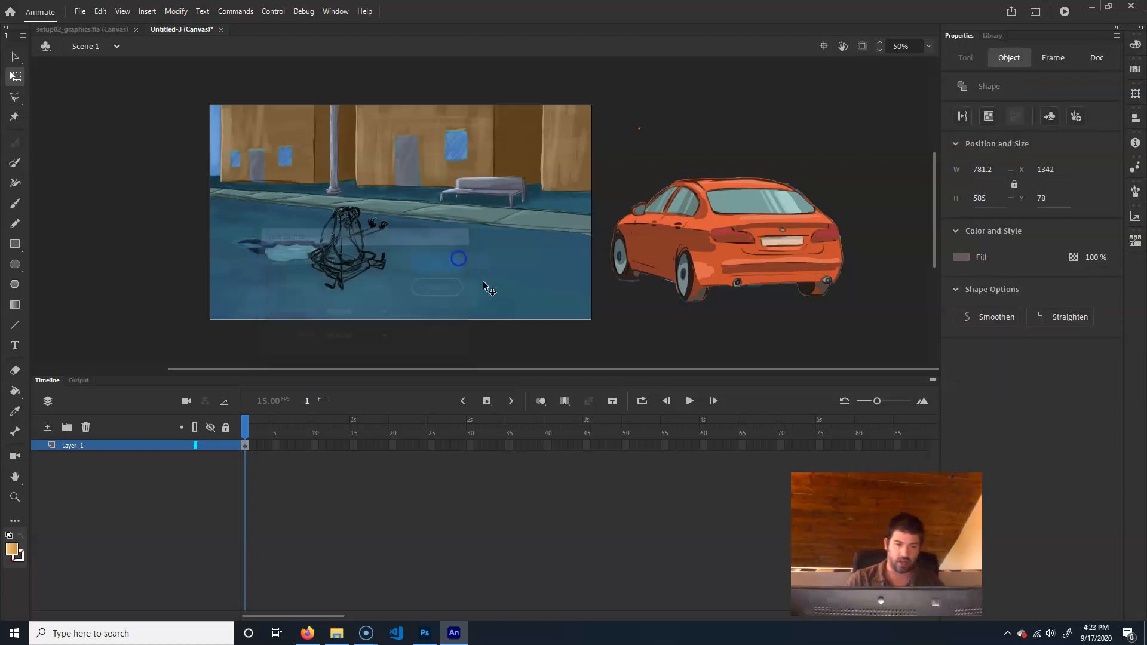
left_click_drag(615, 90, 659, 149)
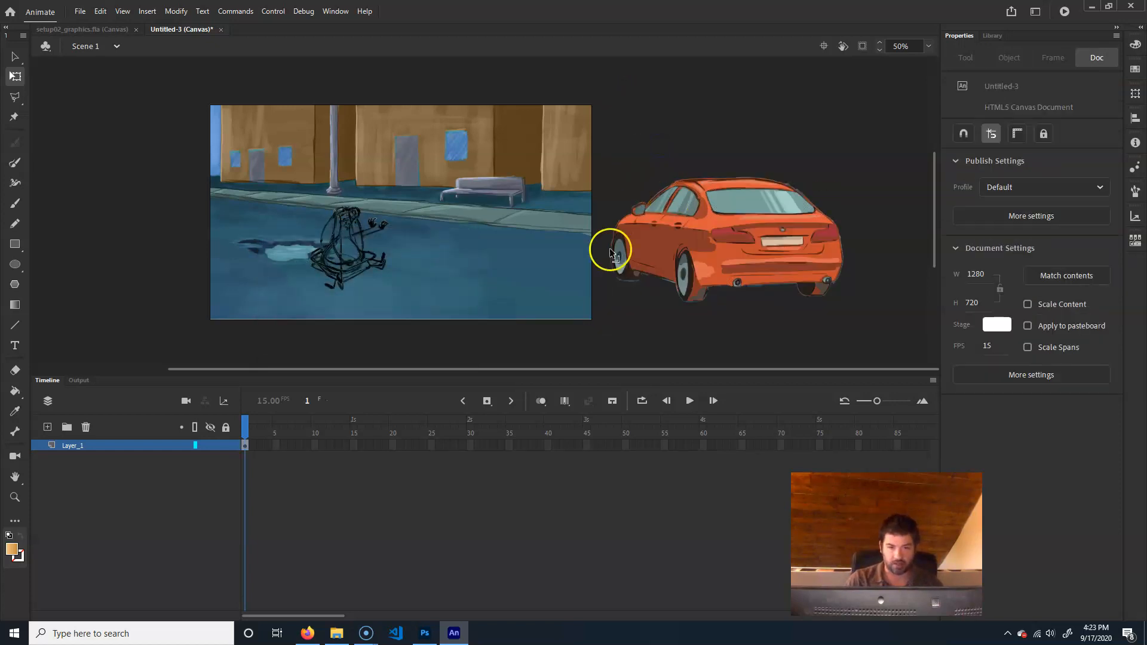
Try moving the traced car's dark red fill off the body, undo the move and deselect everything
left_click_drag(604, 309, 883, 142)
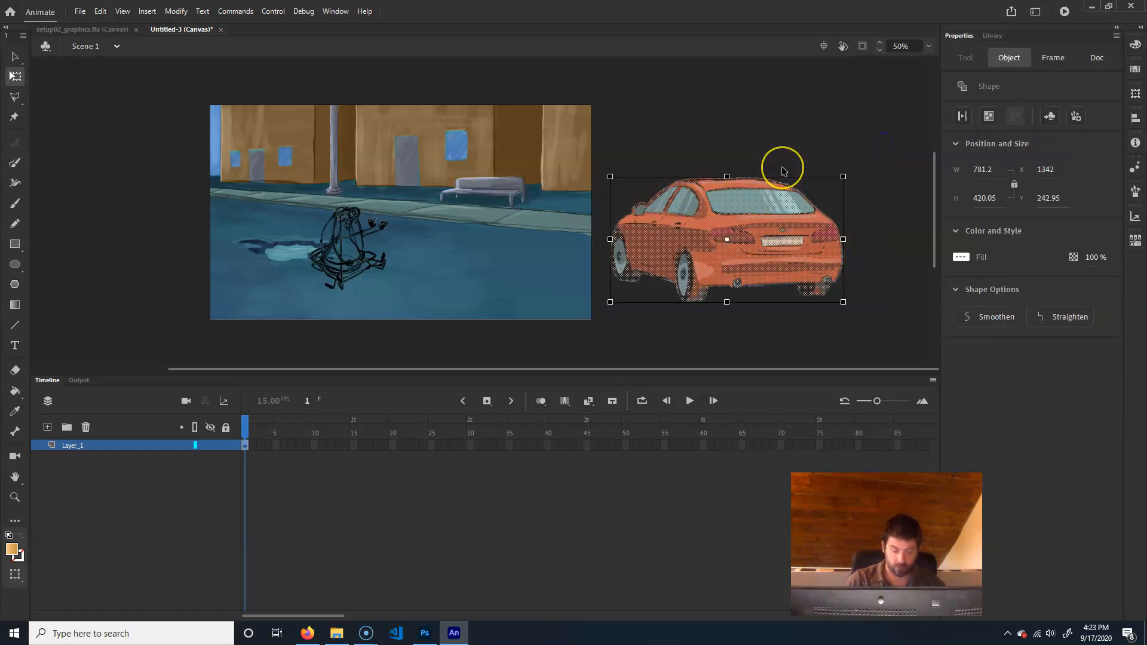
key("ctrl+=")
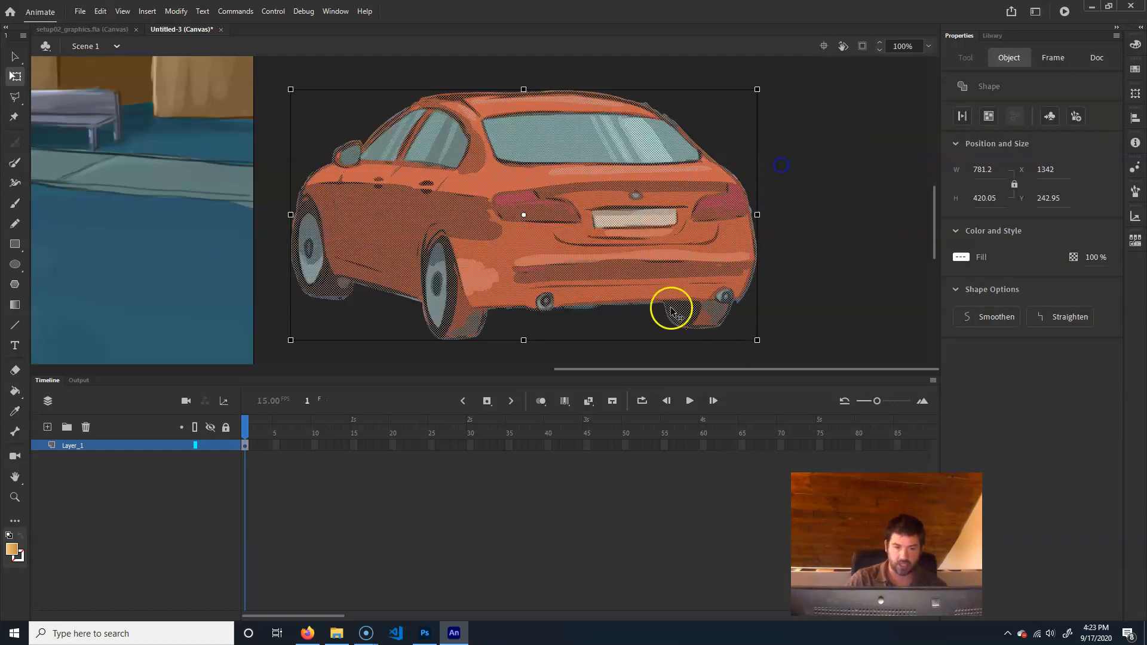
left_click(670, 309)
left_click(643, 278)
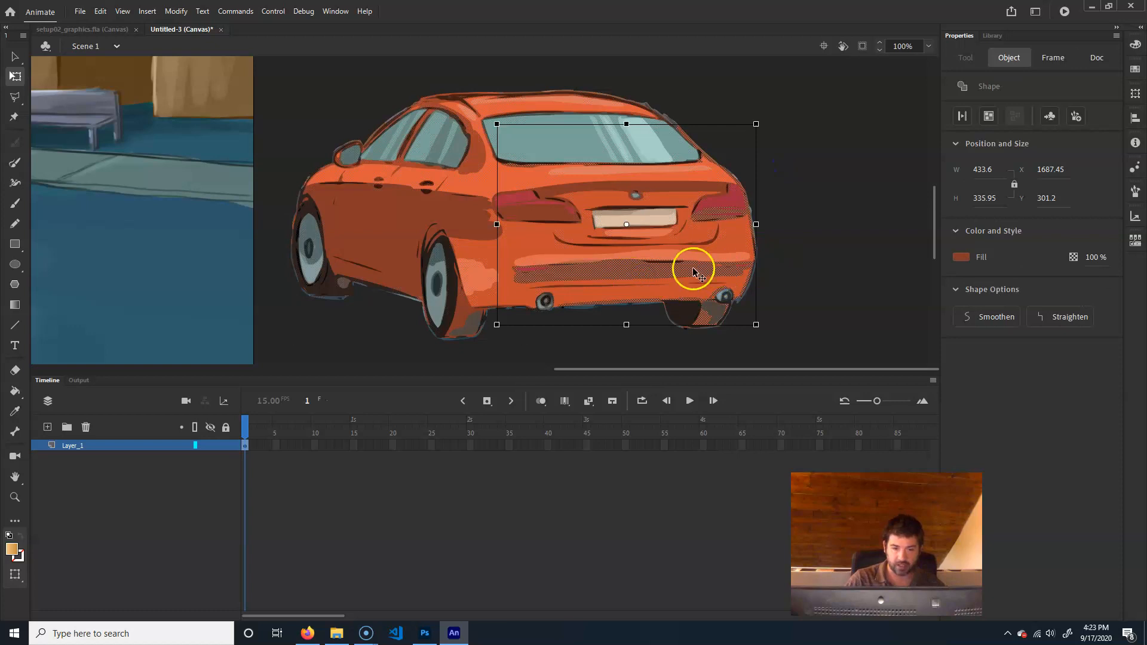
left_click_drag(692, 265, 810, 248)
key("ctrl+z")
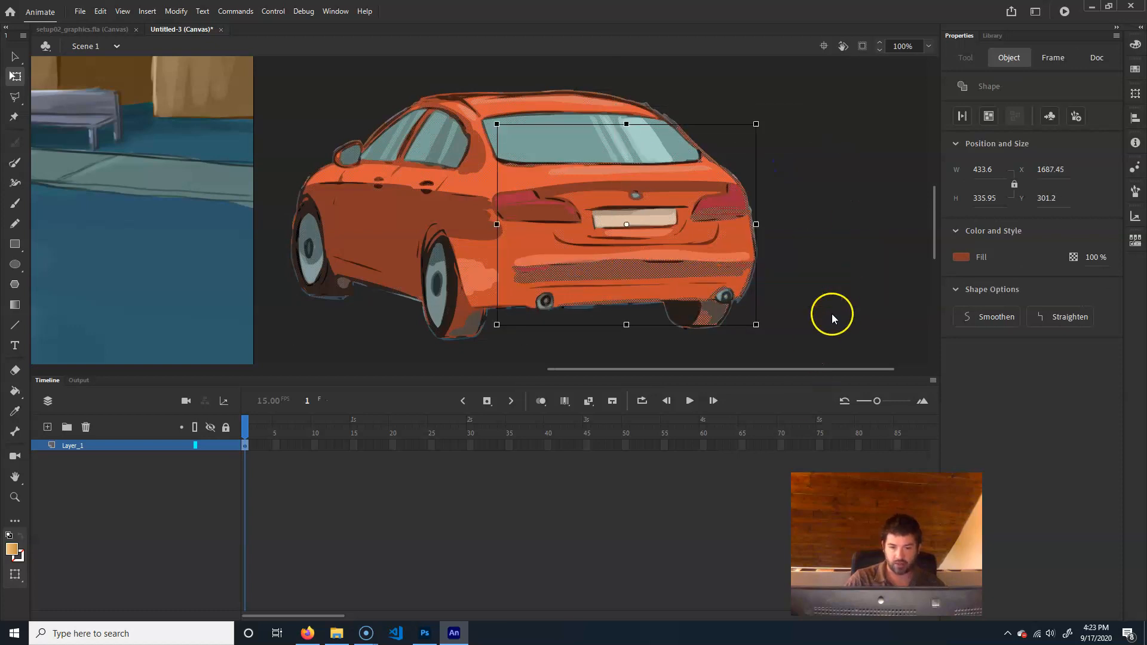
key("ctrl+shift+a")
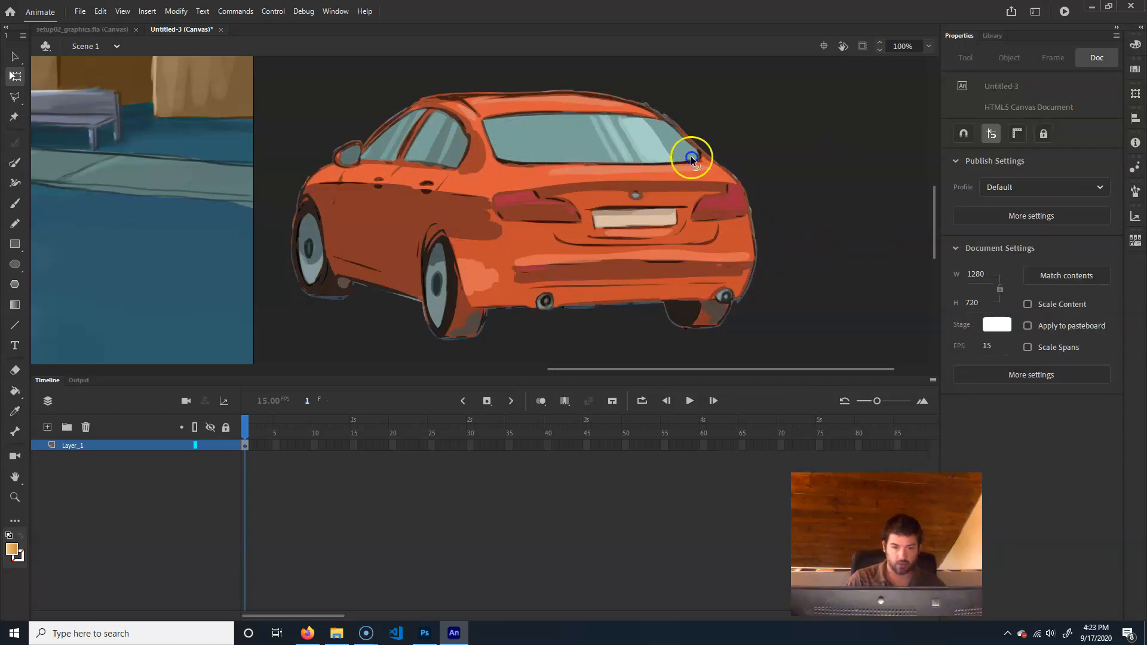
Examine the traced car's fill pieces and its vector anchor points with the Subselection tool, and return to the Selection tool
mouse_move(692, 207)
left_mouse_down()
mouse_move(617, 190)
mouse_move(716, 178)
mouse_move(715, 151)
left_mouse_up()
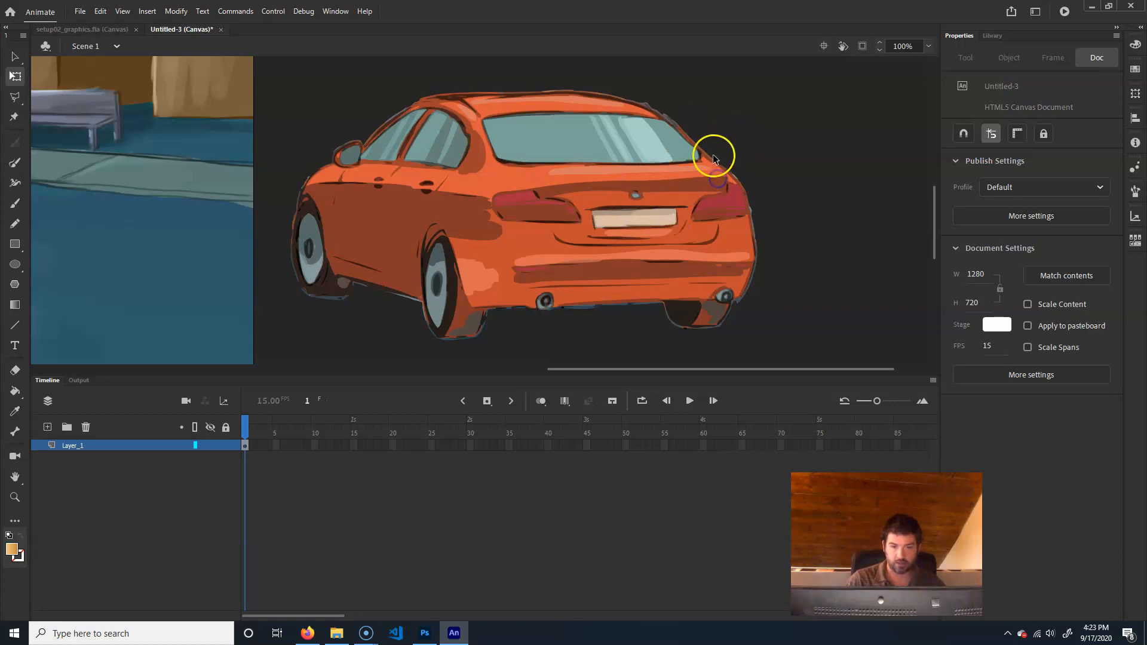
left_click(458, 329)
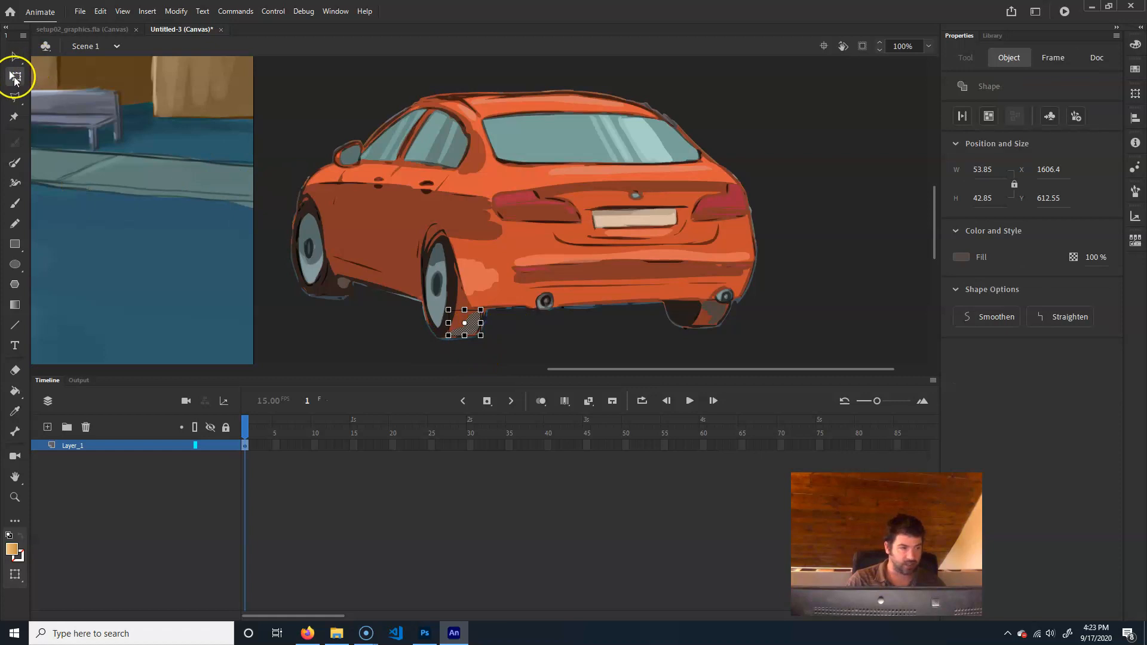
left_click_drag(15, 56, 69, 79)
left_click_drag(814, 99, 358, 323)
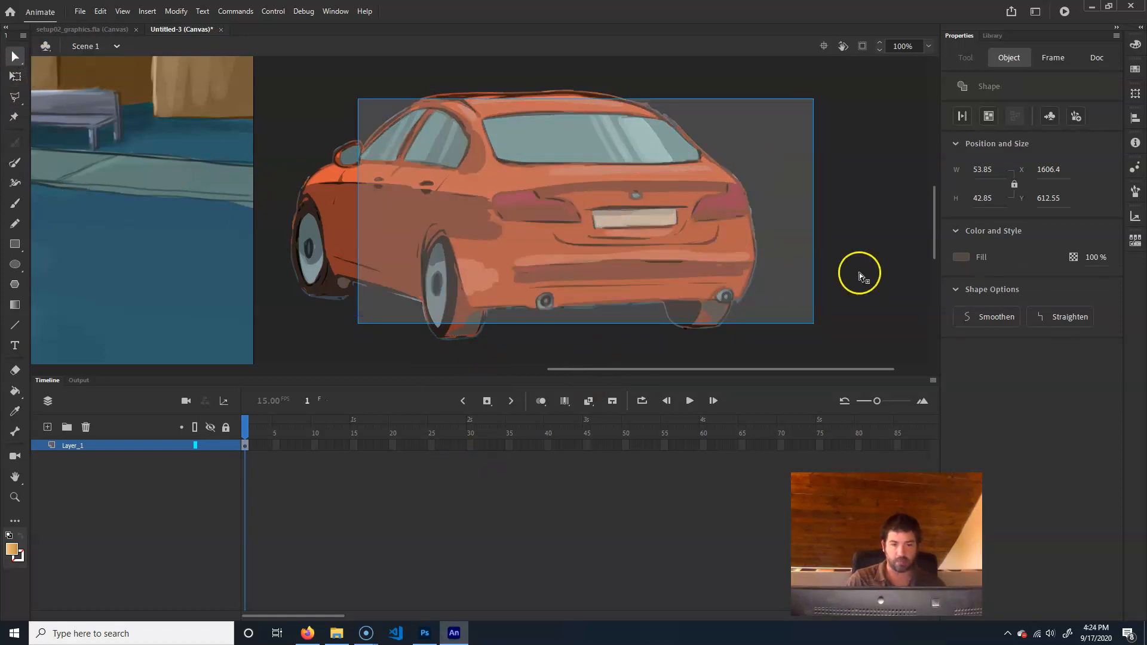
left_click(881, 268)
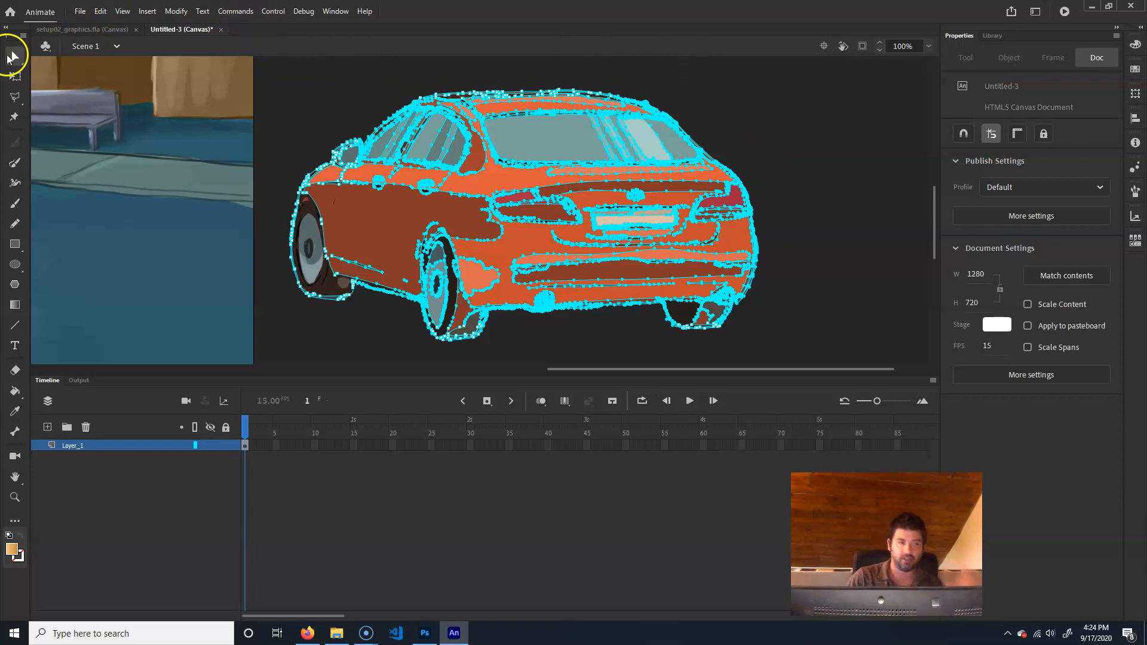
left_click(803, 135)
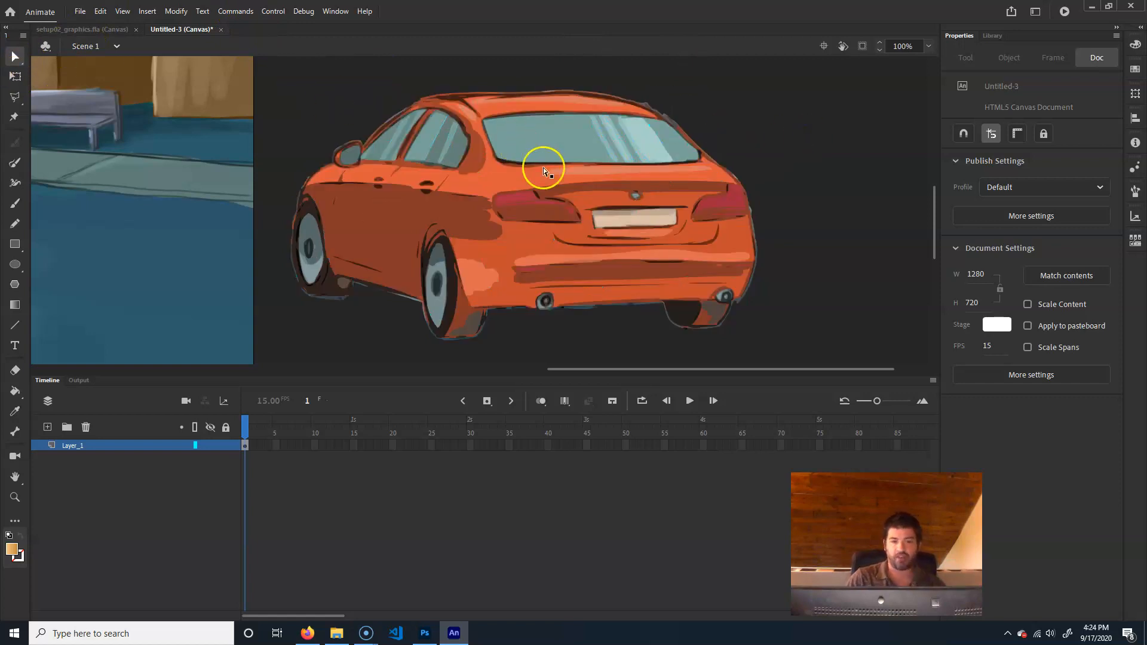
left_click(15, 57)
left_click(57, 59)
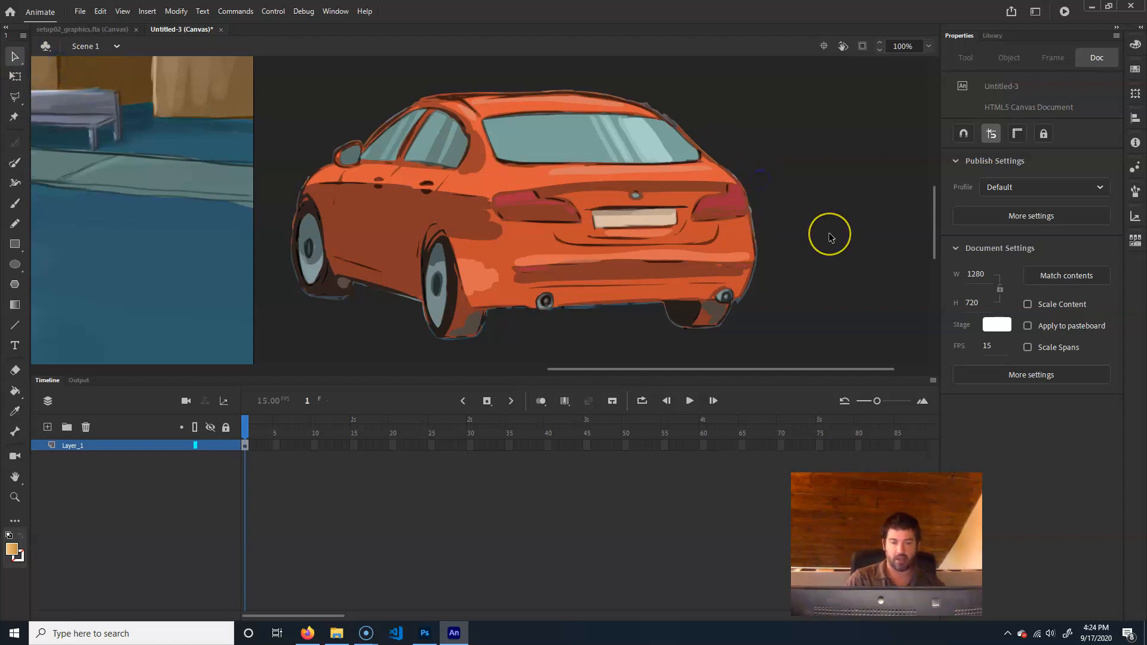
key("ctrl+minus")
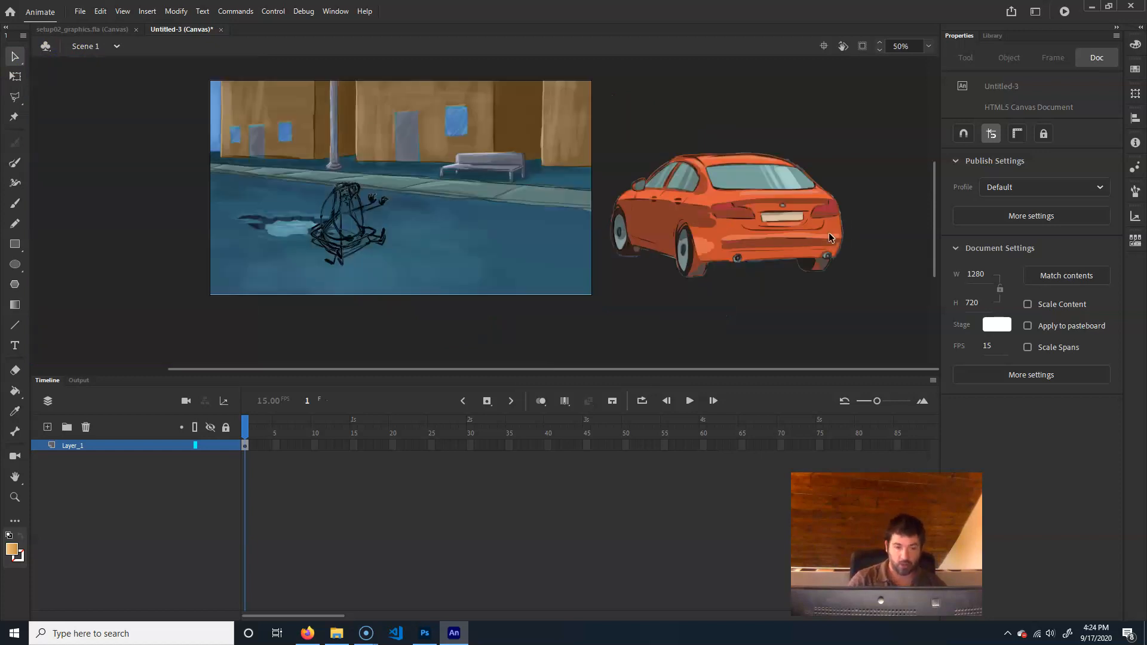
Convert all of the traced car's shapes to a movie clip symbol named car_mc and move it onto the street beside the cone
left_click(833, 173)
left_click_drag(832, 173, 608, 318)
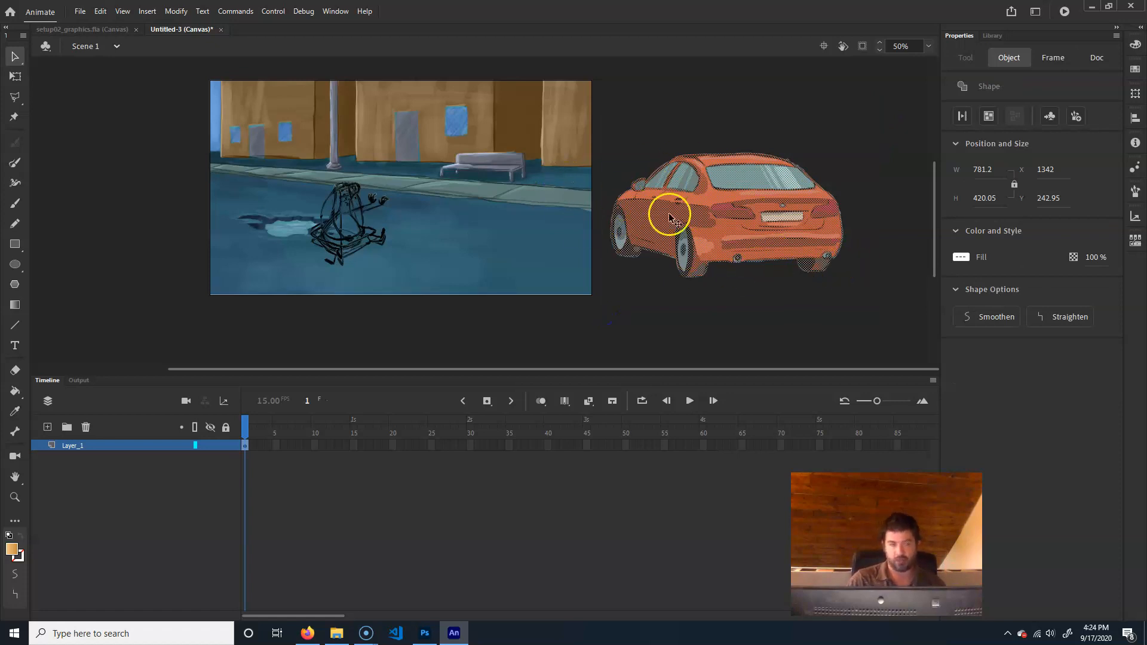
left_click_drag(873, 125, 608, 311)
left_click(175, 11)
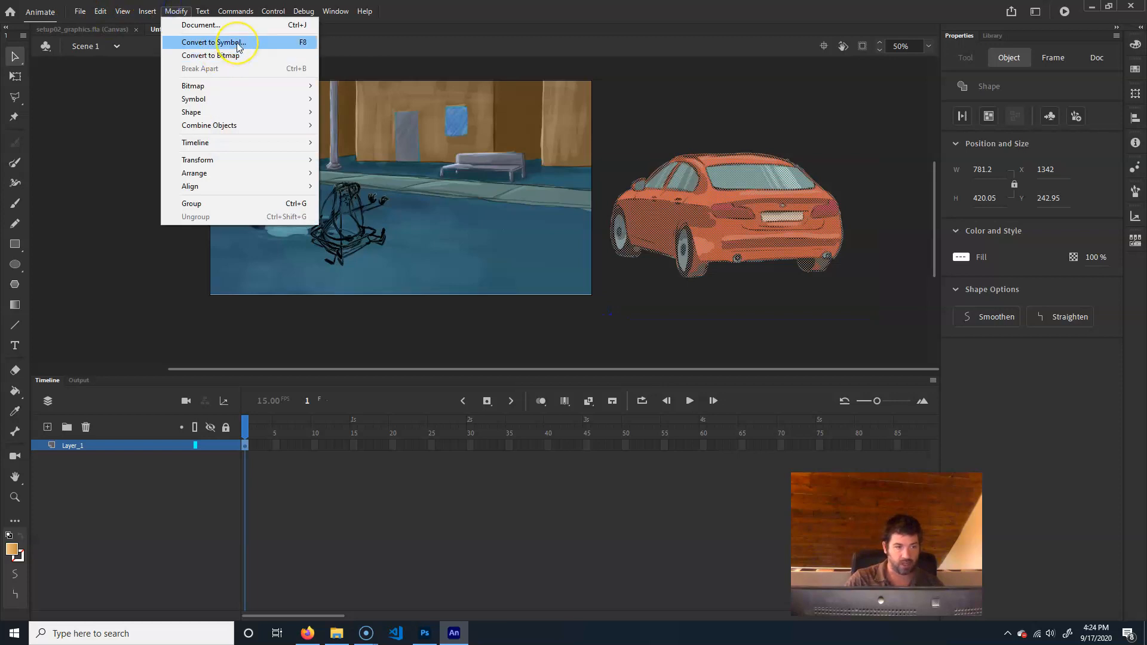
left_click(238, 44)
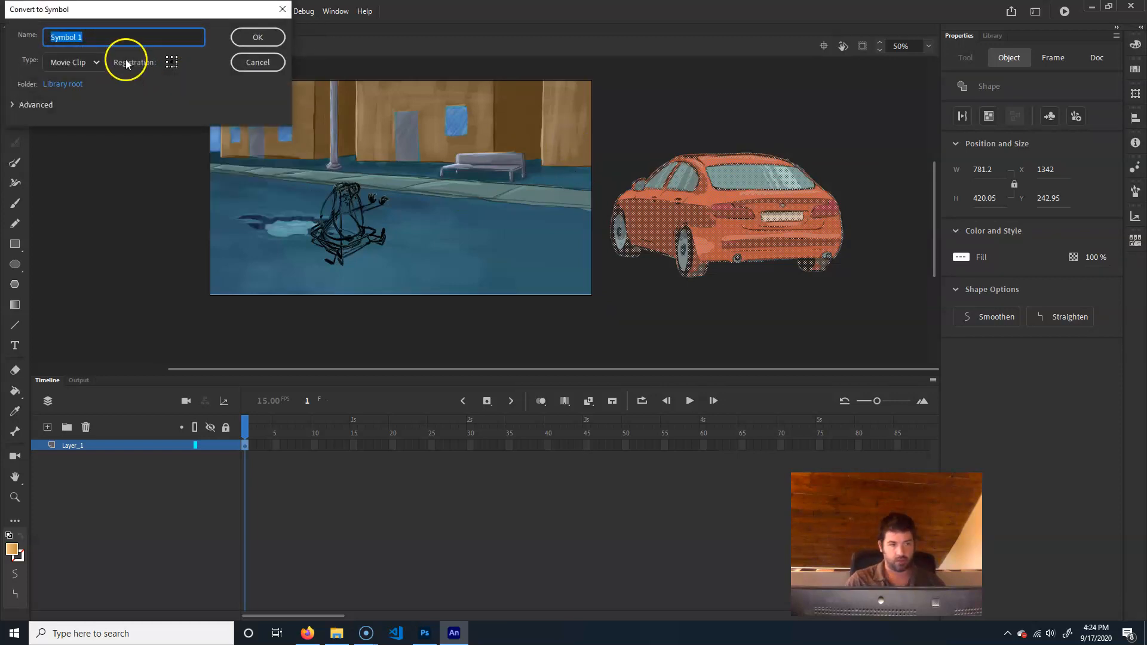
type("car_mc")
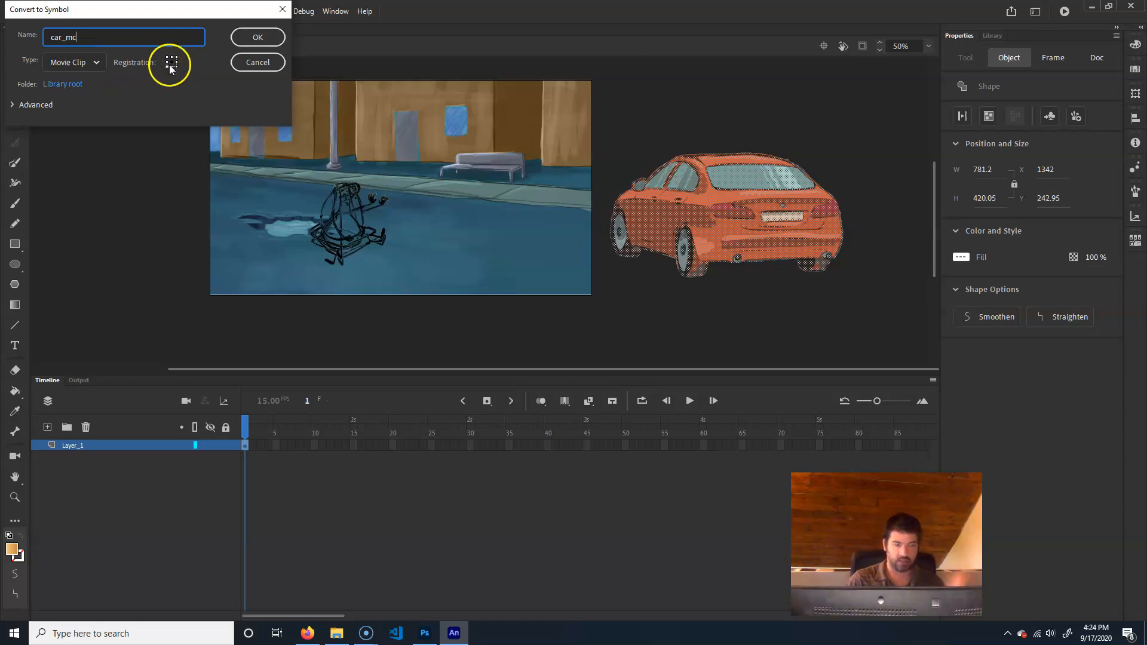
left_click(250, 38)
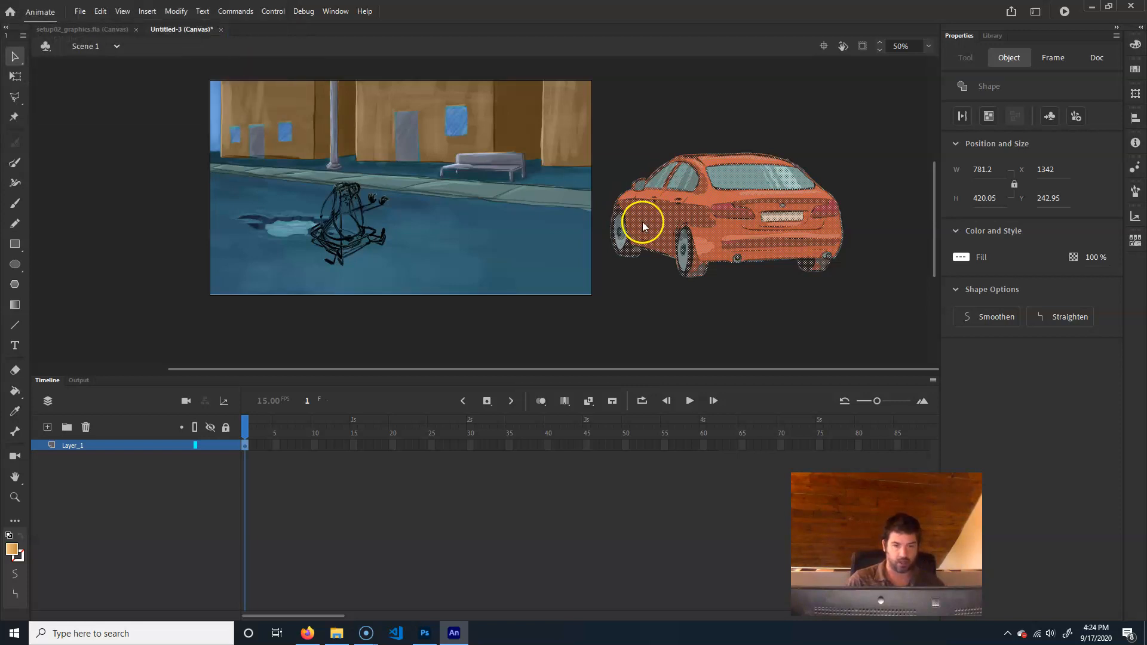
left_click_drag(766, 221, 522, 230)
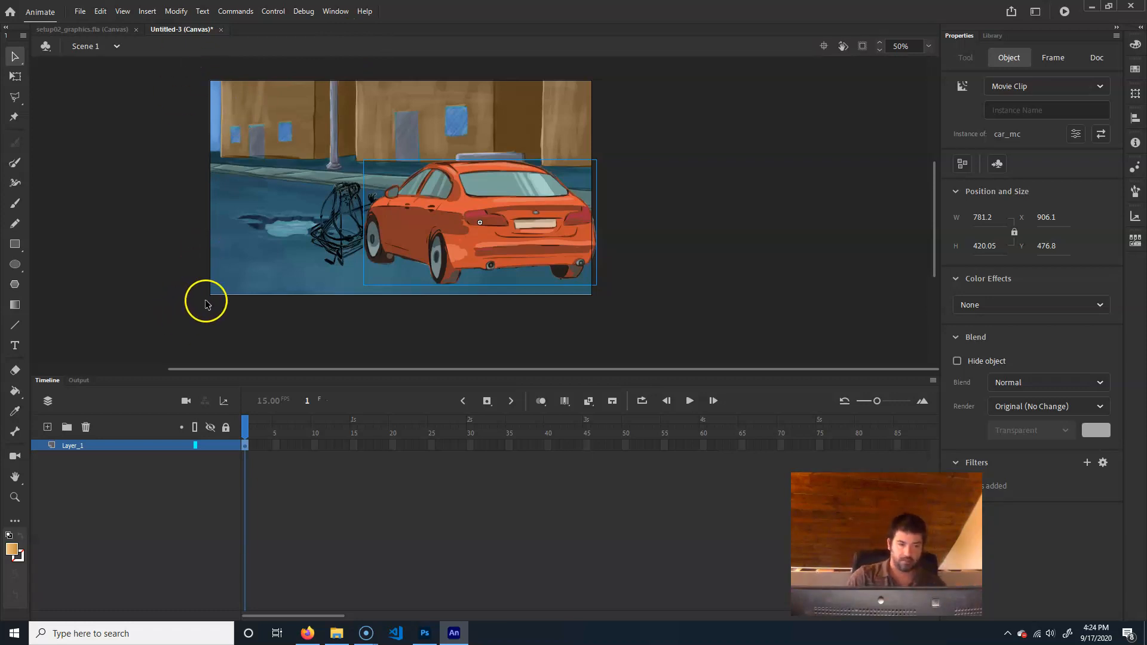
Select all the scene artwork and convert it to a movie clip symbol named panel01_mc
left_click_drag(148, 361, 792, 41)
mouse_move(157, 330)
left_mouse_down()
mouse_move(628, 90)
mouse_move(787, 35)
left_mouse_up()
left_click(90, 445)
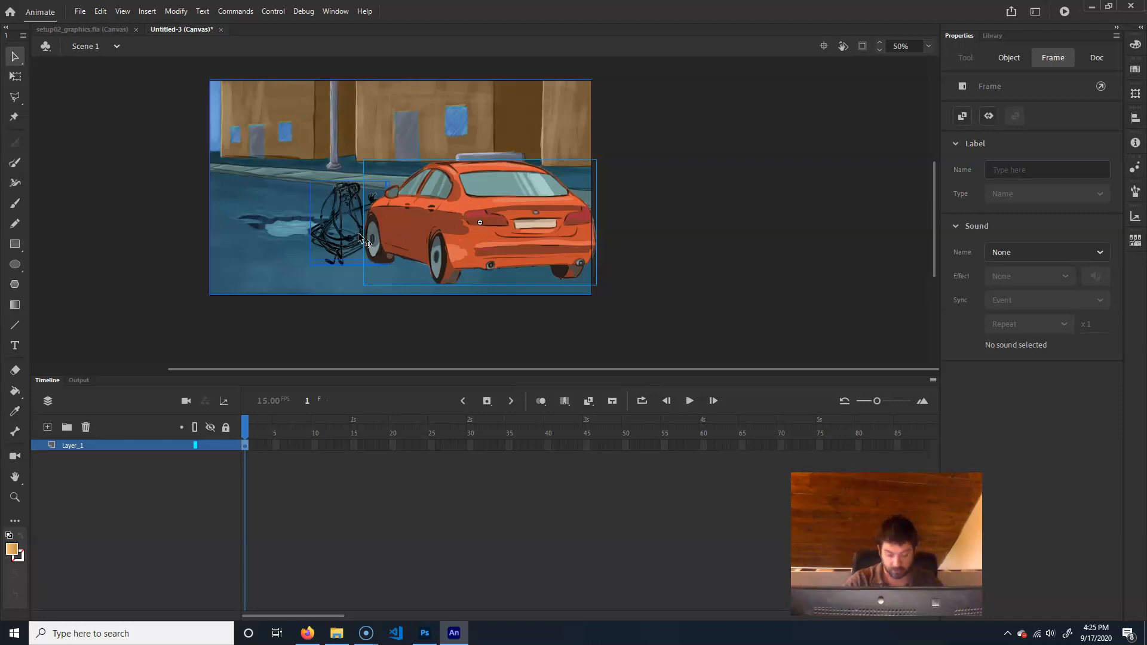
key("F8")
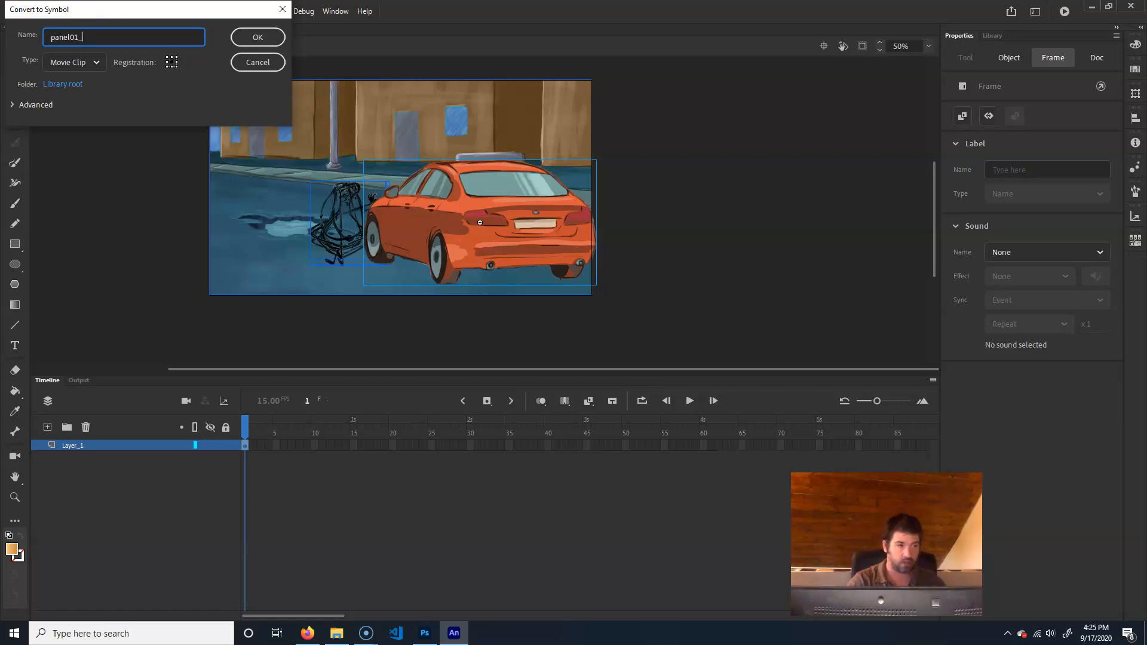
type("panel01_mc")
key("Return")
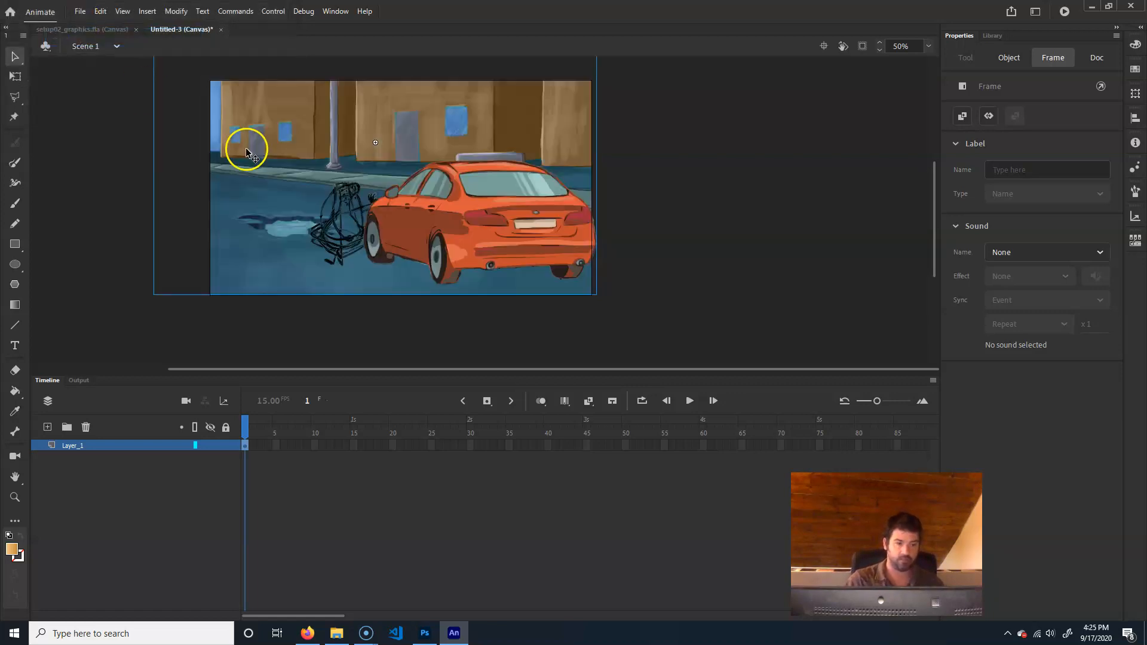
Delete the stray empty scene01.psd graphic instance inside panel01_mc, return to Scene 1 and deselect everything
scroll(535, 215, "up", 3)
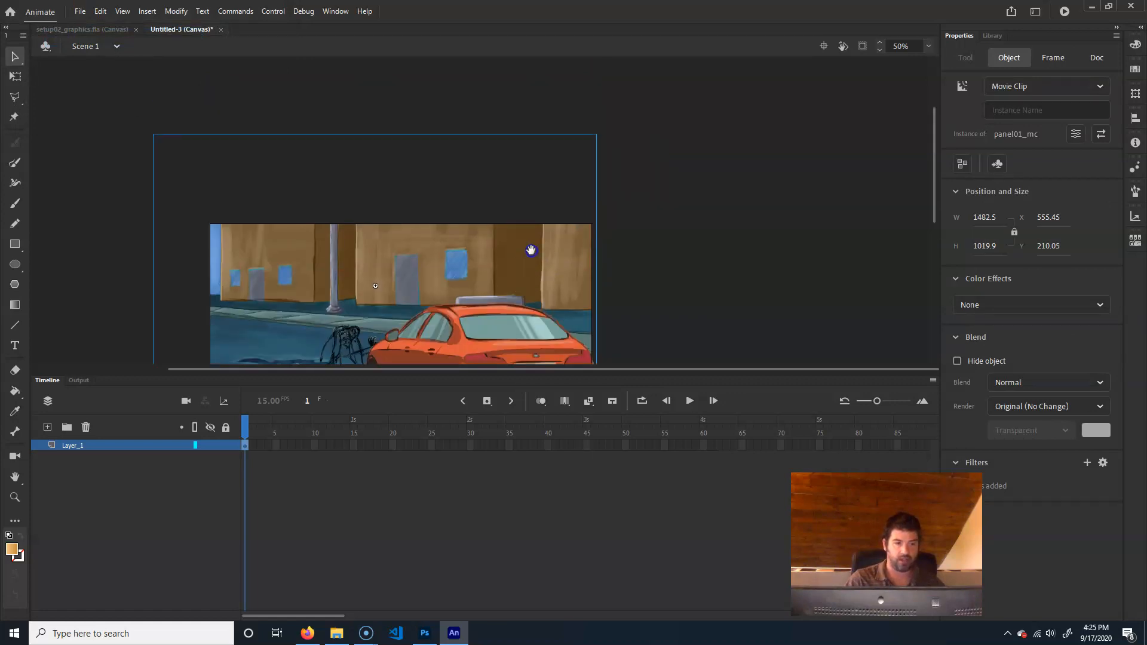
scroll(512, 230, "down", 3)
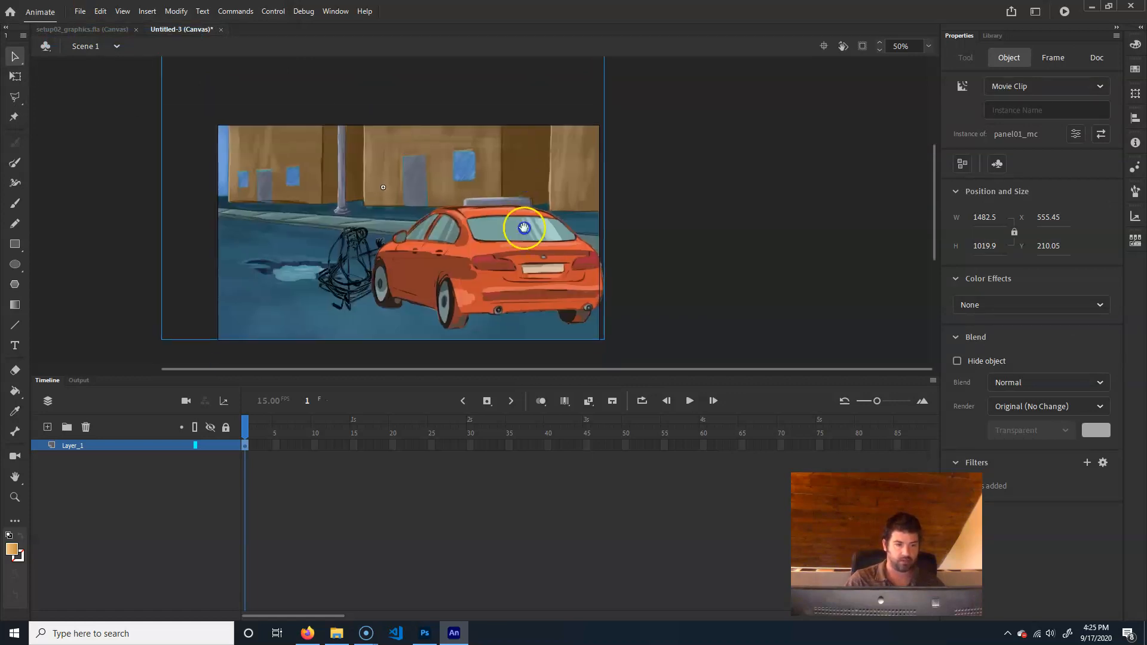
left_click_drag(522, 226, 530, 276)
double_click(527, 225)
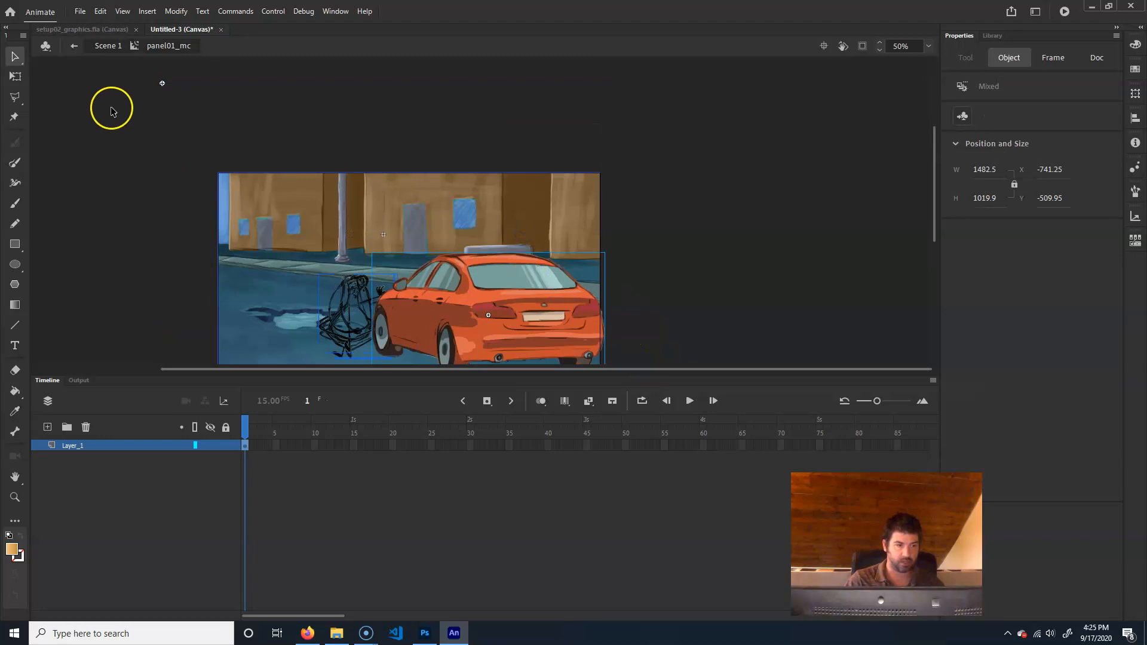
left_click(88, 140)
left_click_drag(88, 140, 774, 15)
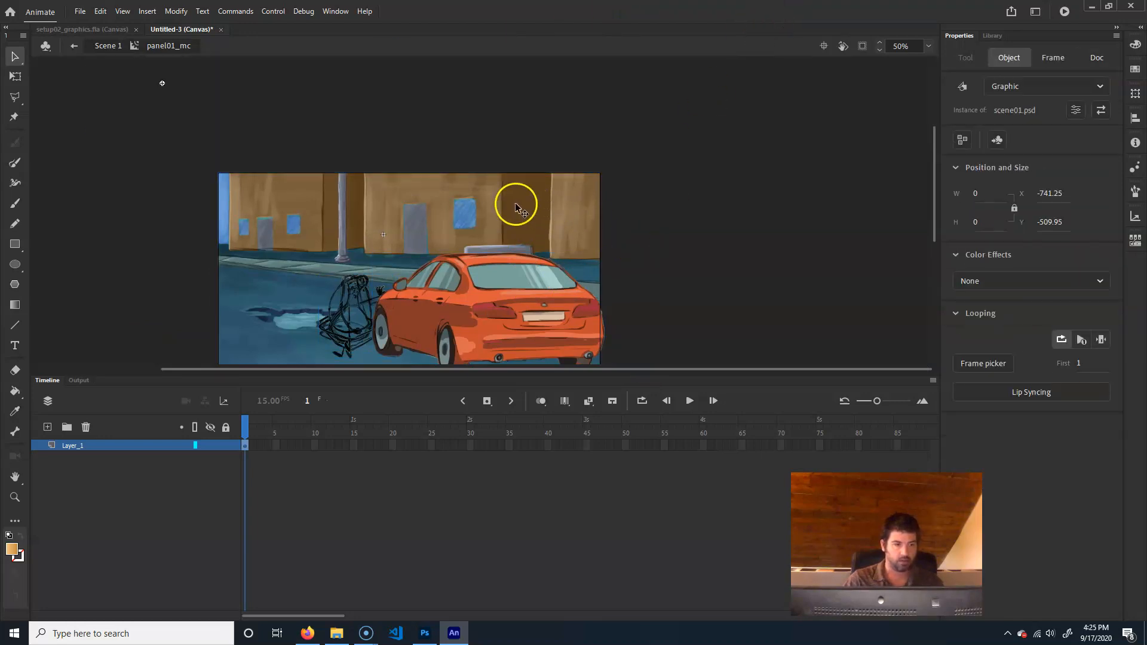
key("Delete")
left_click_drag(538, 272, 529, 180)
left_click_drag(330, 128, 323, 189)
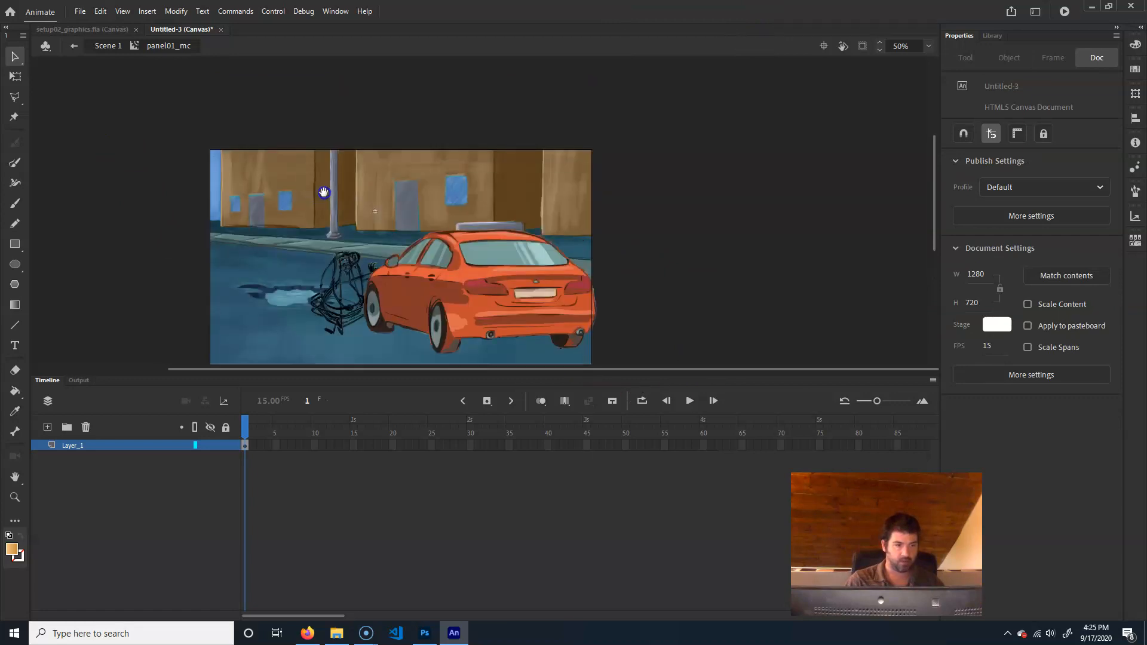
double_click(307, 94)
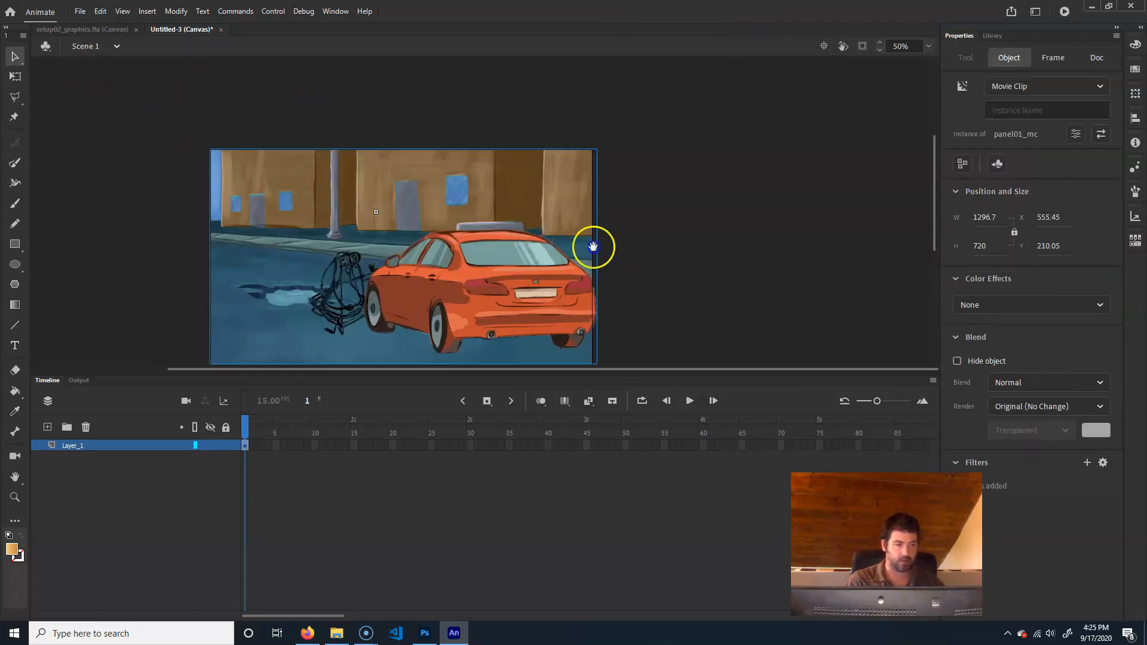
left_click_drag(594, 247, 464, 247)
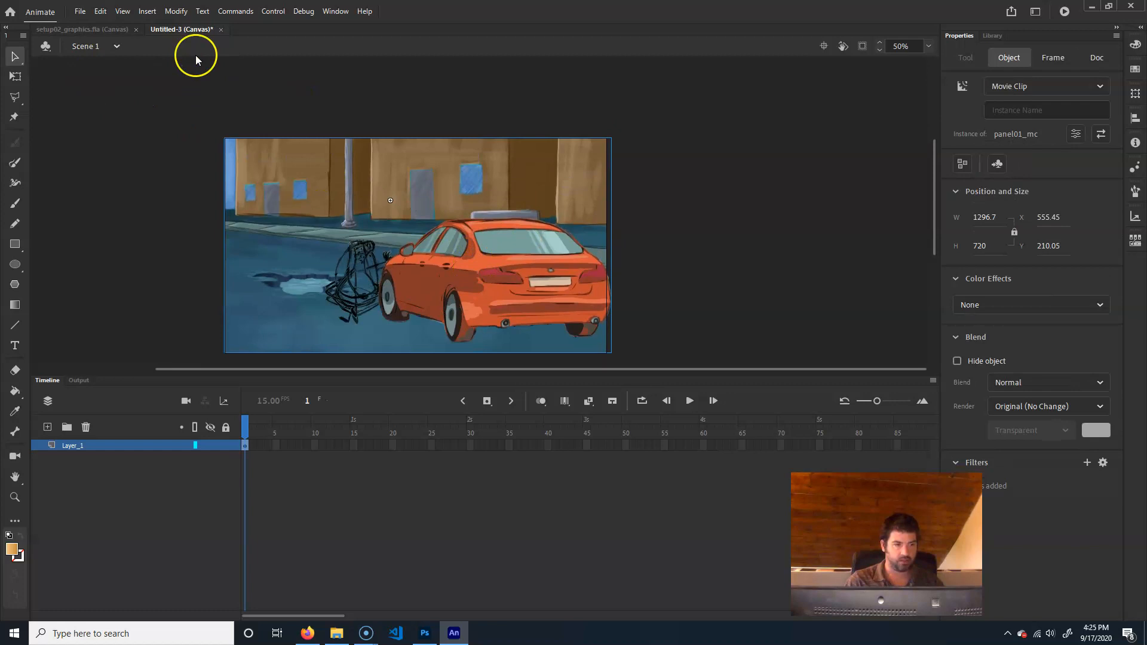
left_click_drag(710, 232, 696, 188)
left_click(750, 195)
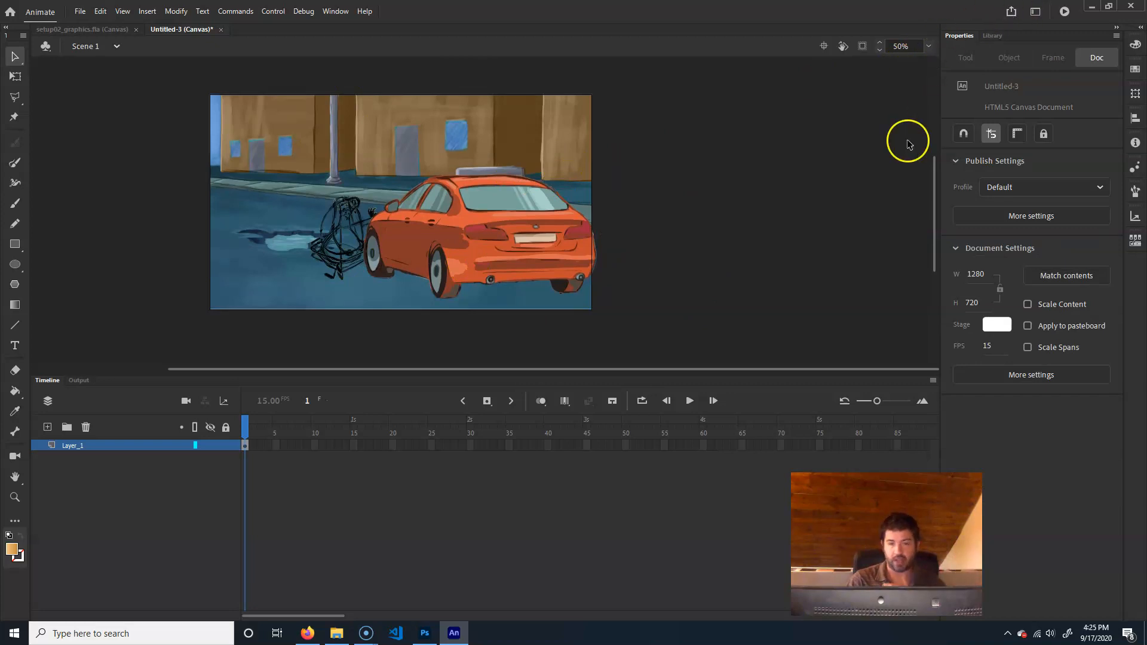
Expand only the scene02.psd Asset folder in the Library and delete the panel01_mc instance from the stage
left_click(992, 36)
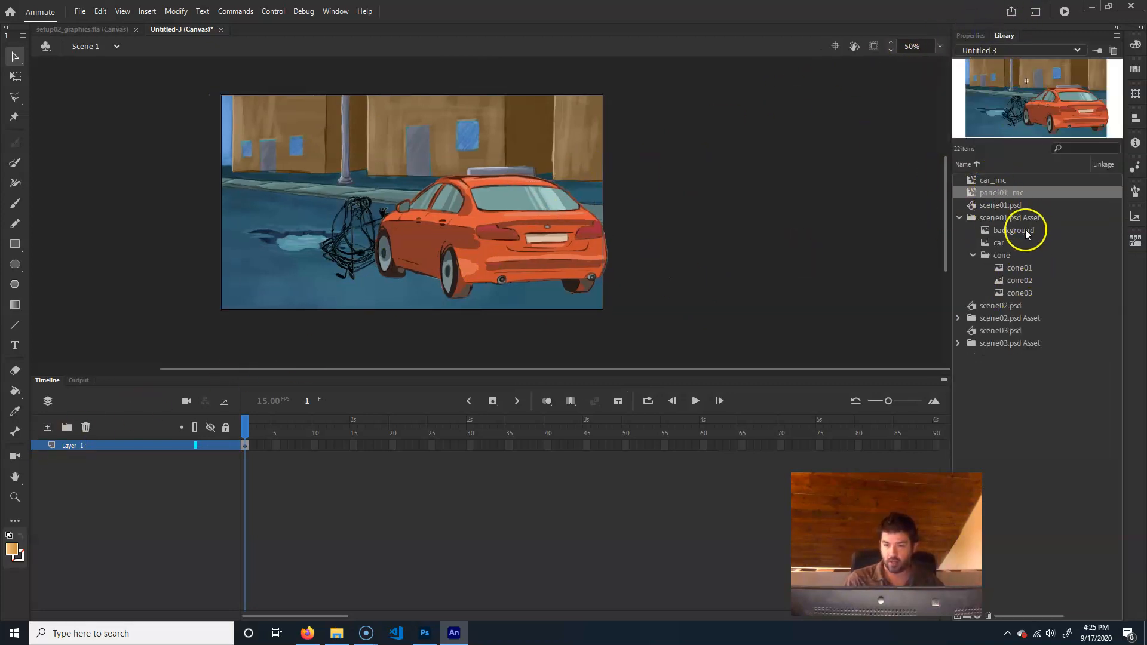
left_click(959, 218)
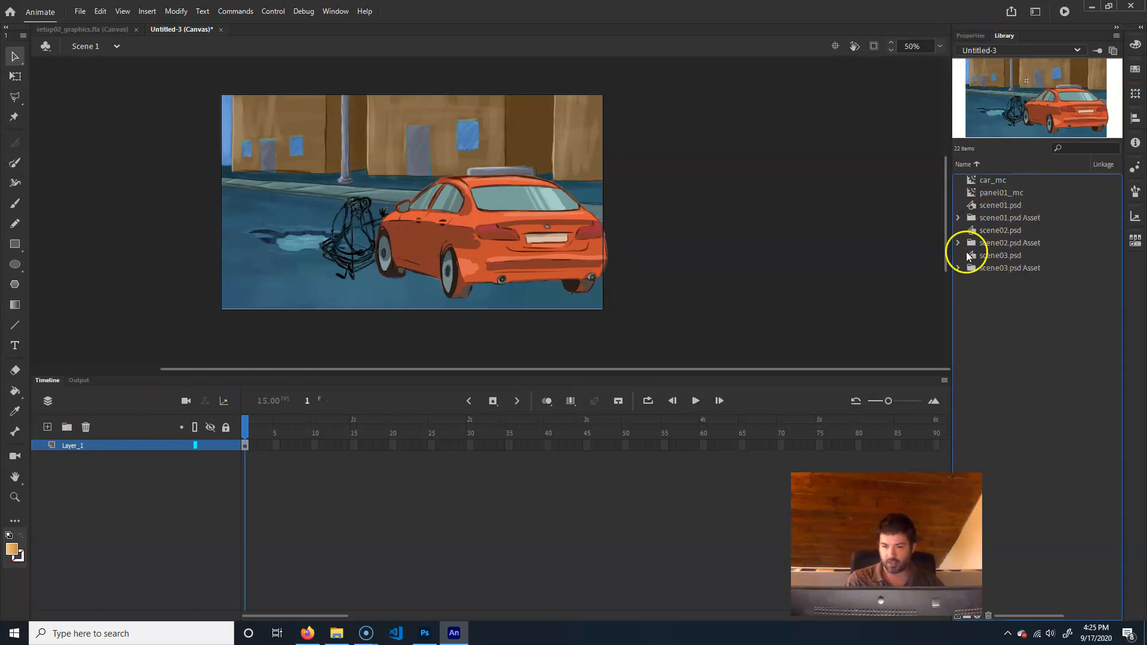
left_click(957, 242)
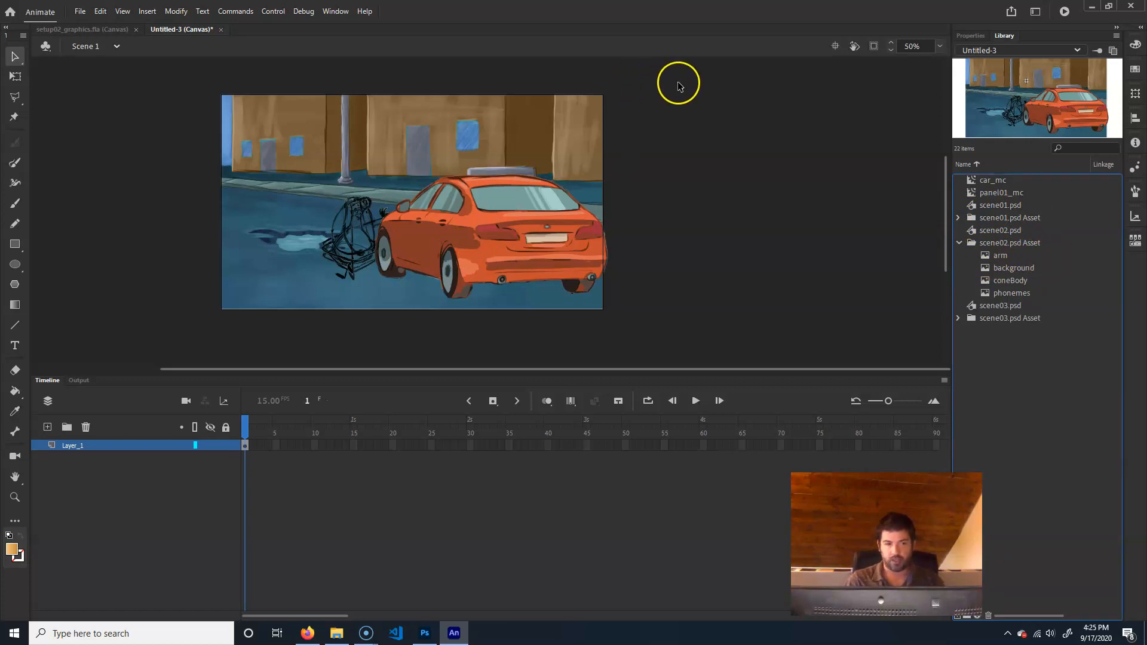
left_click_drag(693, 72, 374, 240)
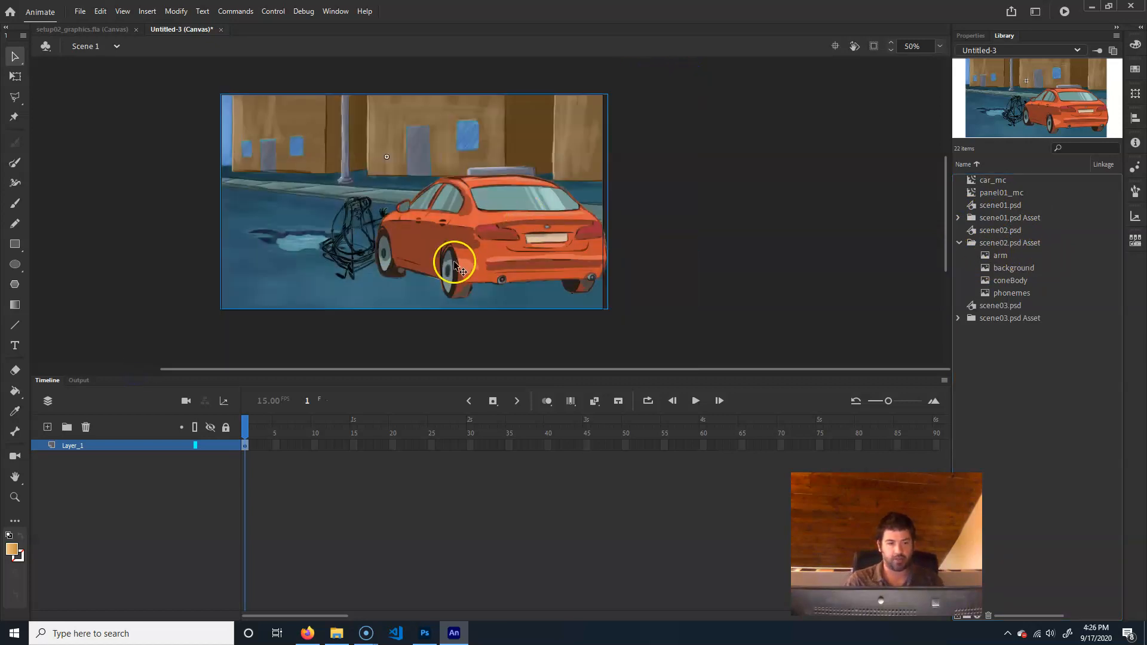
key("Delete")
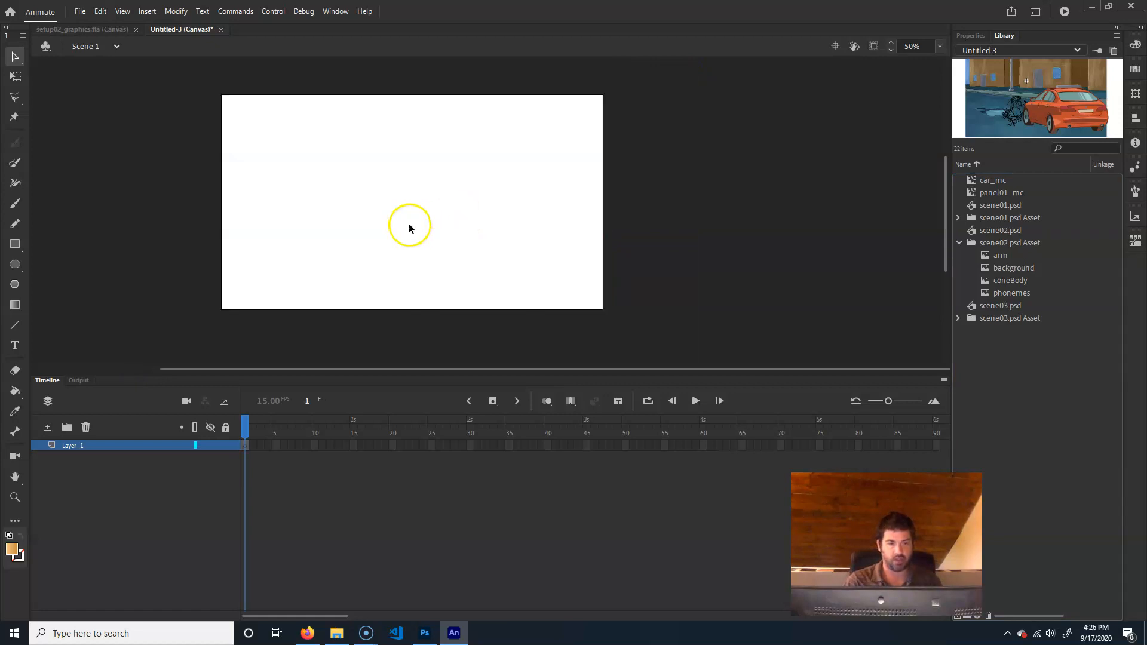
Place panel01_mc from the Library on the stage, inspect its contents, return to Scene 1 and delete the instance
left_click(1008, 193)
left_click_drag(1016, 192, 454, 279)
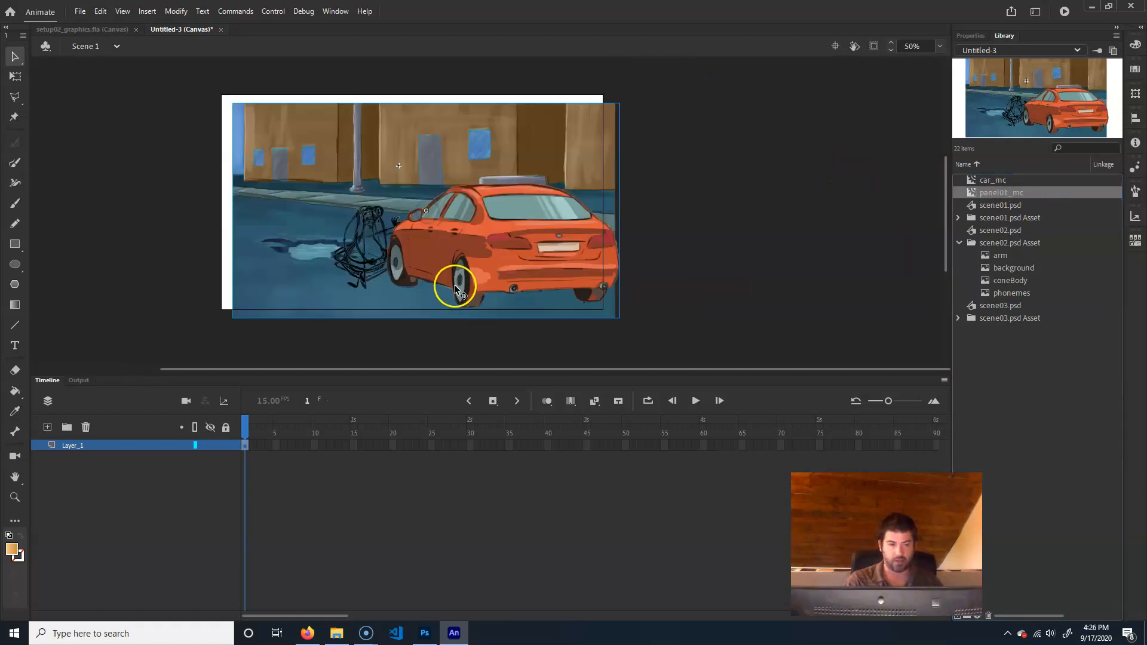
double_click(467, 199)
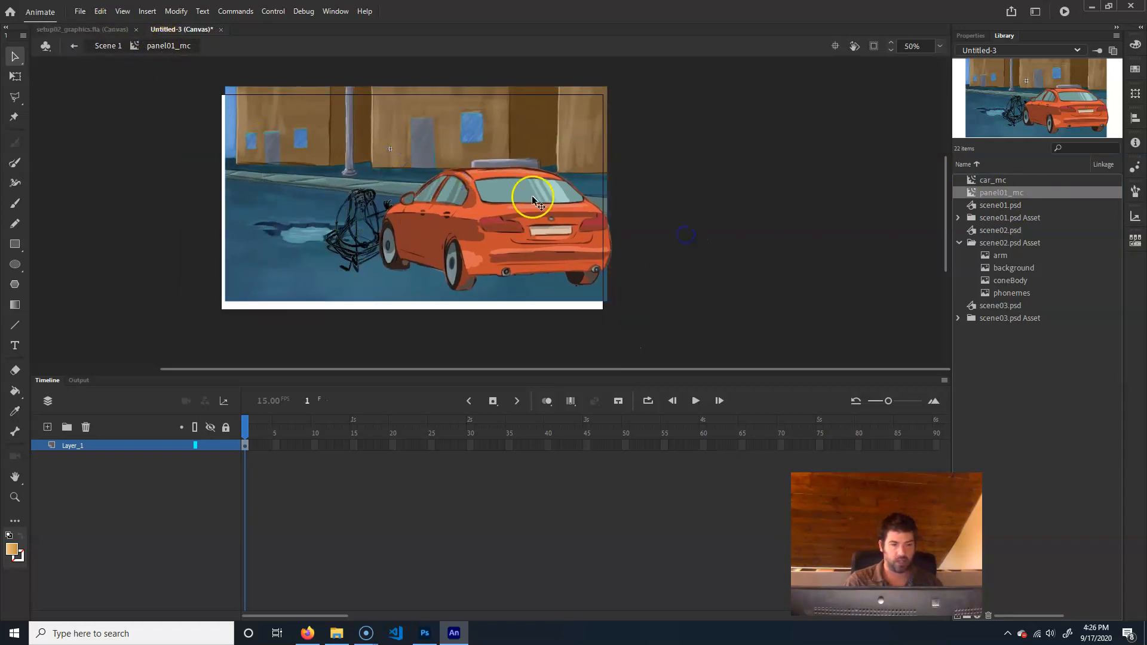
left_click_drag(667, 71, 135, 377)
left_click(699, 96)
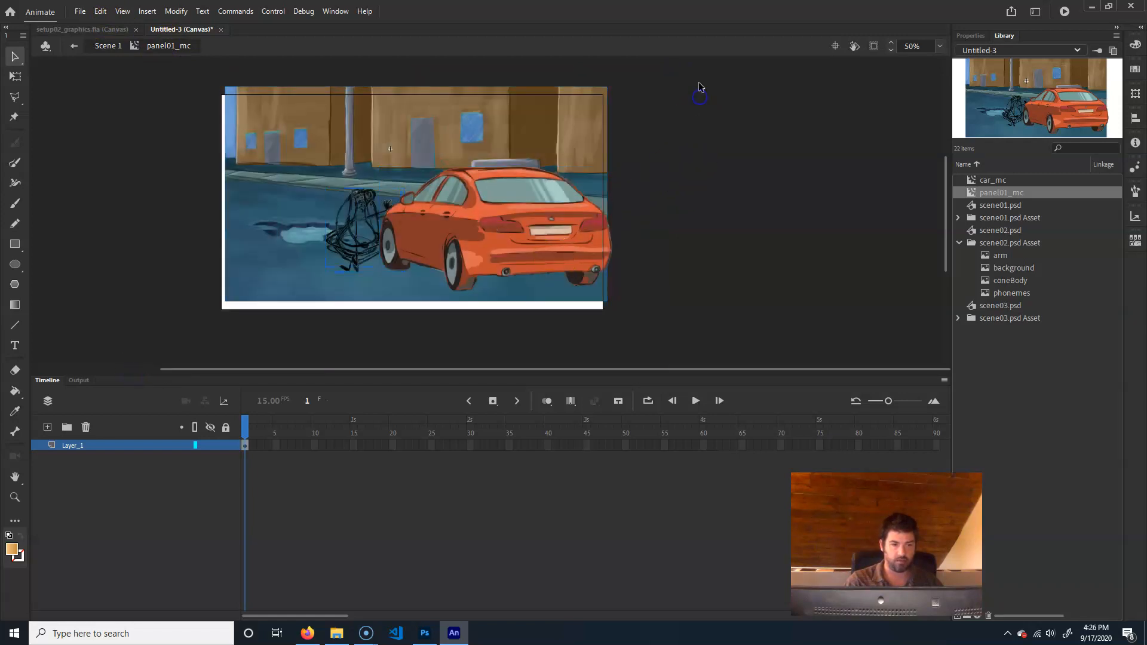
left_click(435, 174)
left_click(106, 47)
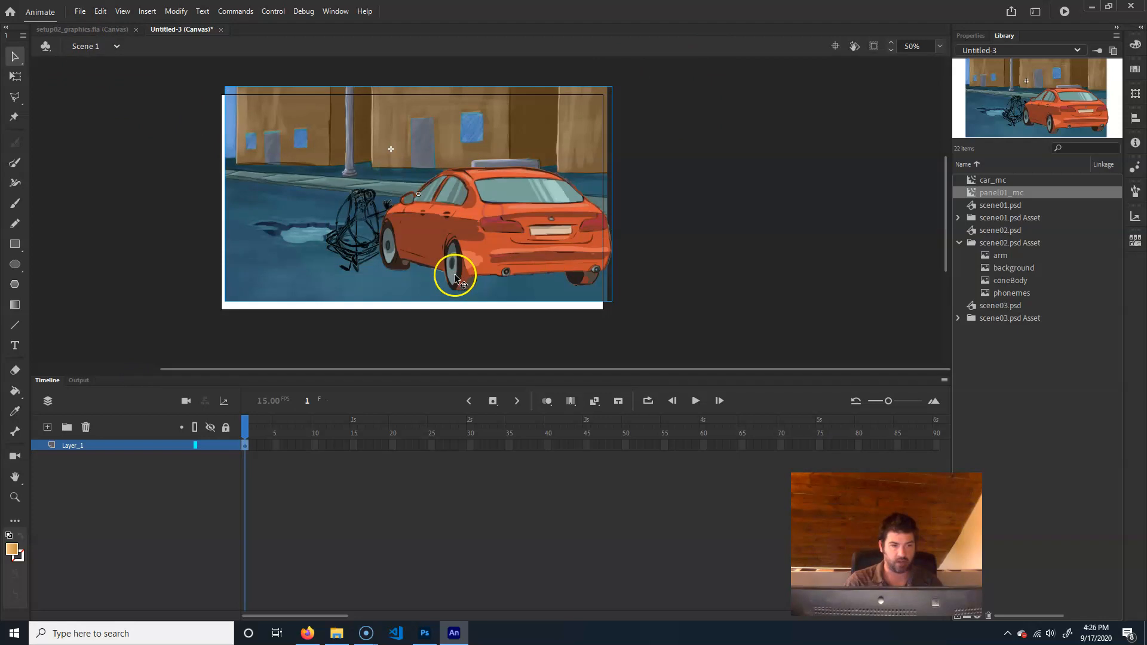
key("Delete")
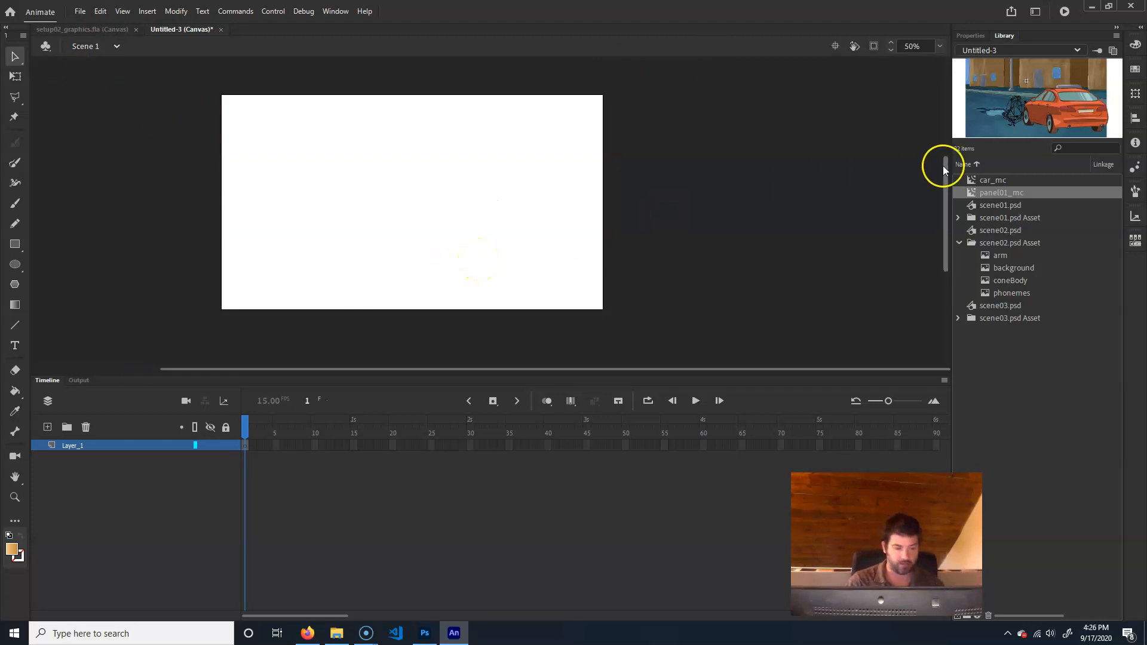
Place the background bitmap from the scene02.psd Asset folder on the empty stage
left_click(1008, 242)
left_click(1024, 256)
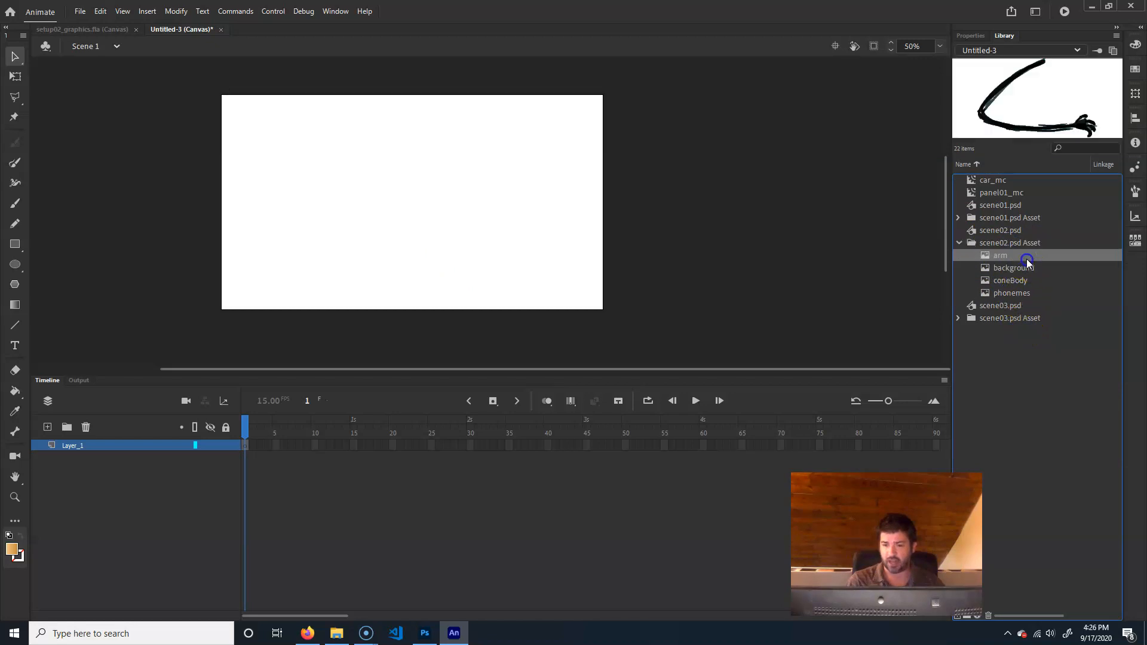
left_click(1027, 268)
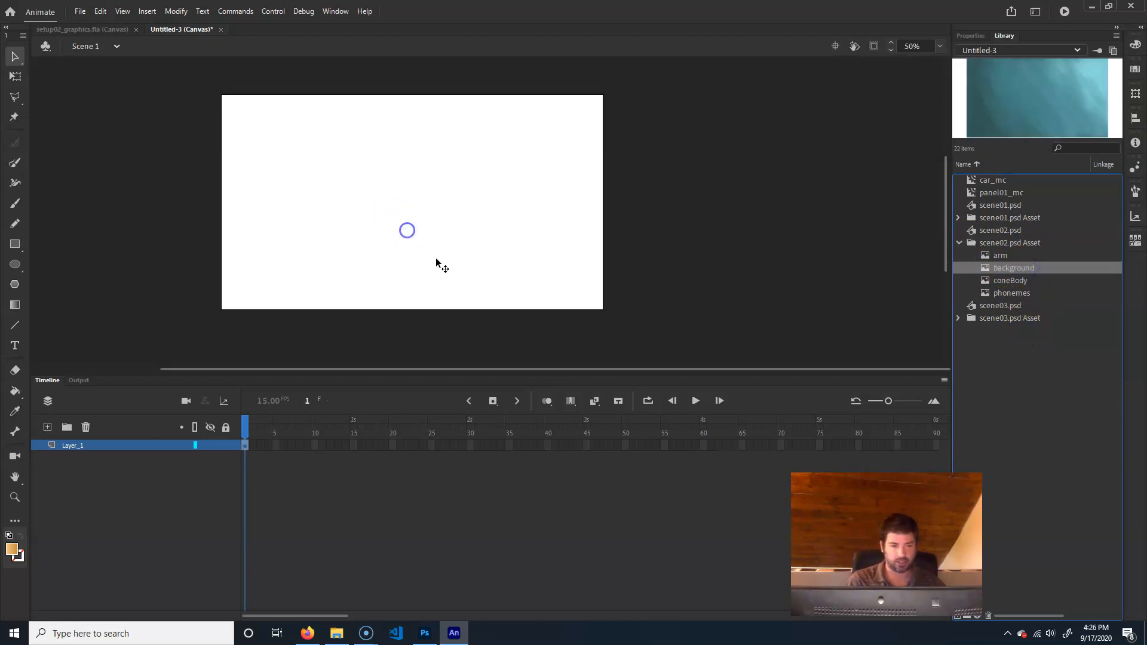
left_click_drag(435, 257, 440, 257)
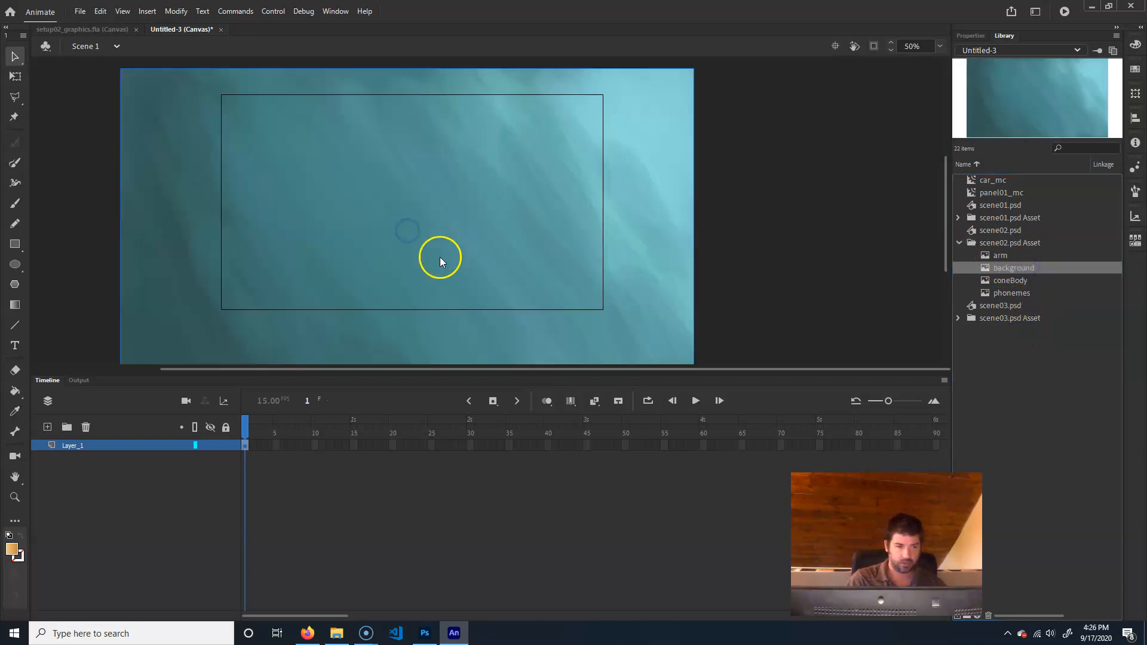
Set the background bitmap's width to 1280 and position it at X 0, Y 0
left_click(977, 36)
left_click(989, 198)
type("128")
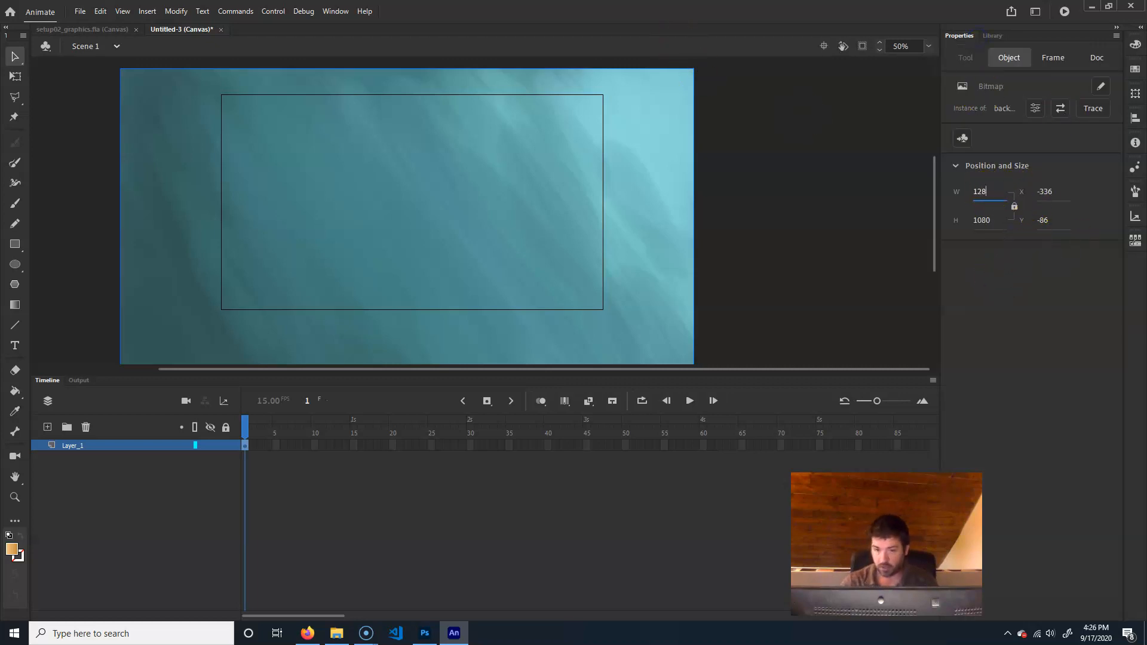
type("0")
key("Return")
left_click(1053, 191)
type("0")
left_click(1038, 219)
type("0")
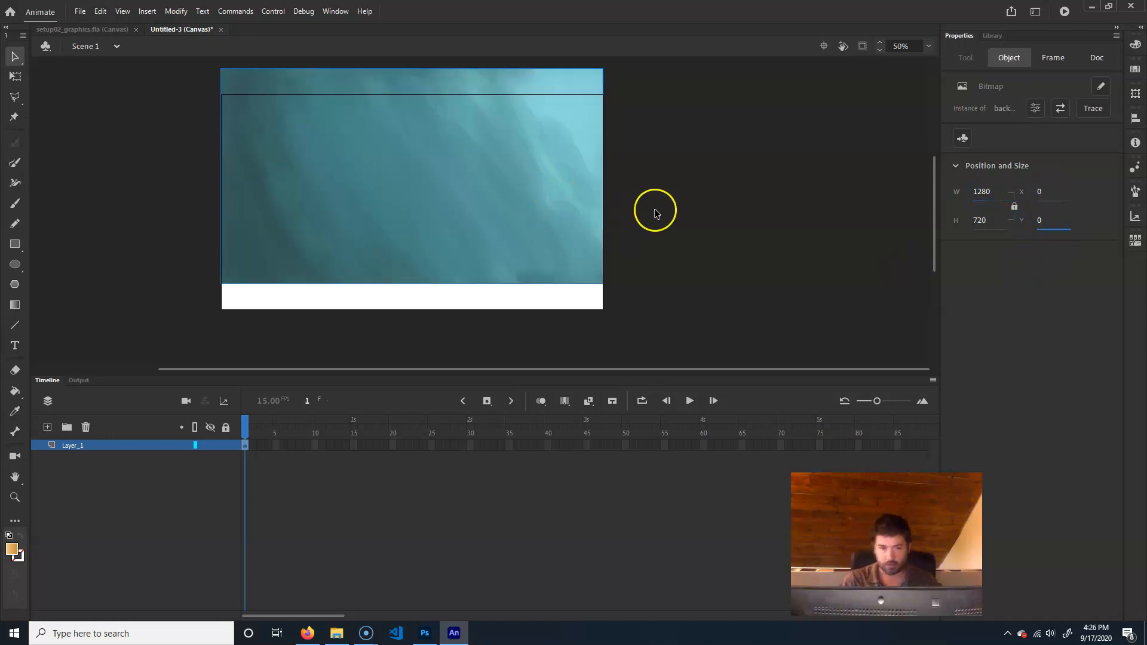
key("Return")
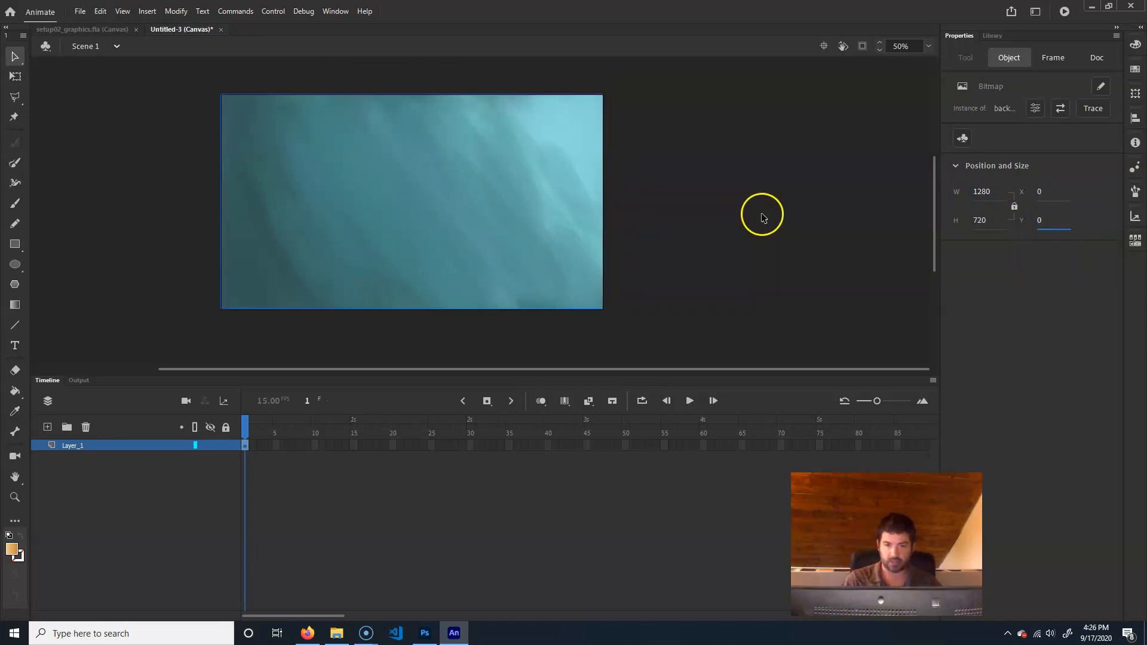
Place the arm, coneBody and phonemes bitmaps from the scene02.psd Asset folder together on the stage
left_click(993, 36)
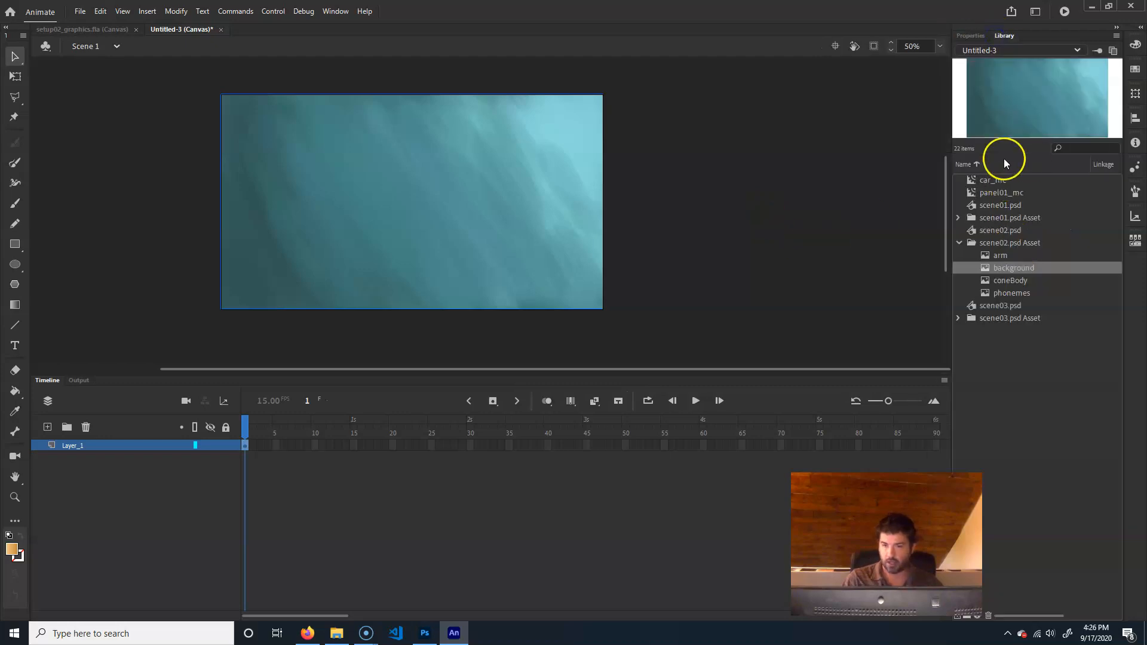
left_click(1006, 280)
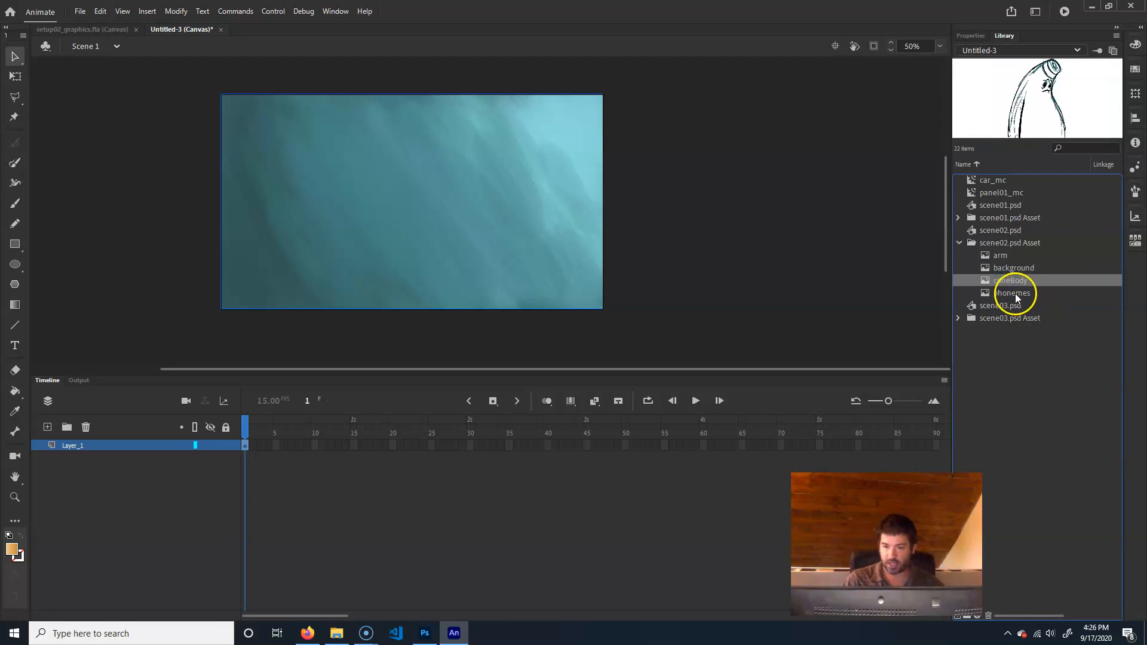
left_click(1001, 259, "ctrl")
left_click(1012, 291, "ctrl")
left_click_drag(1026, 286, 409, 221)
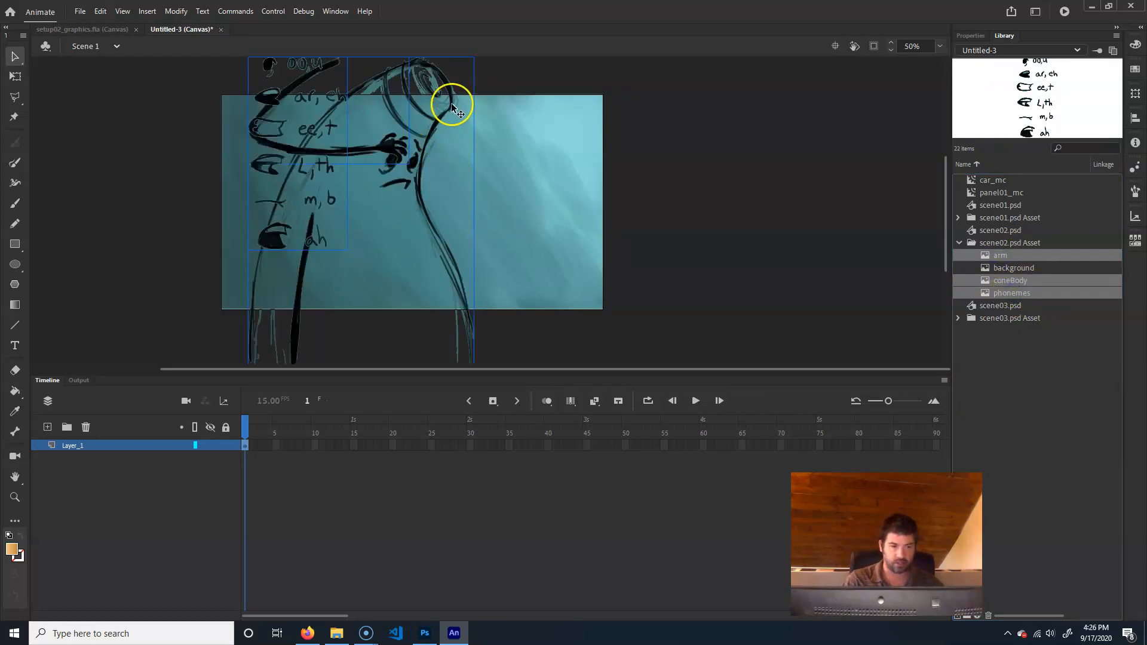
Scale the three placed bitmaps down together to fit within the background's height and shift them toward its left side
key("q")
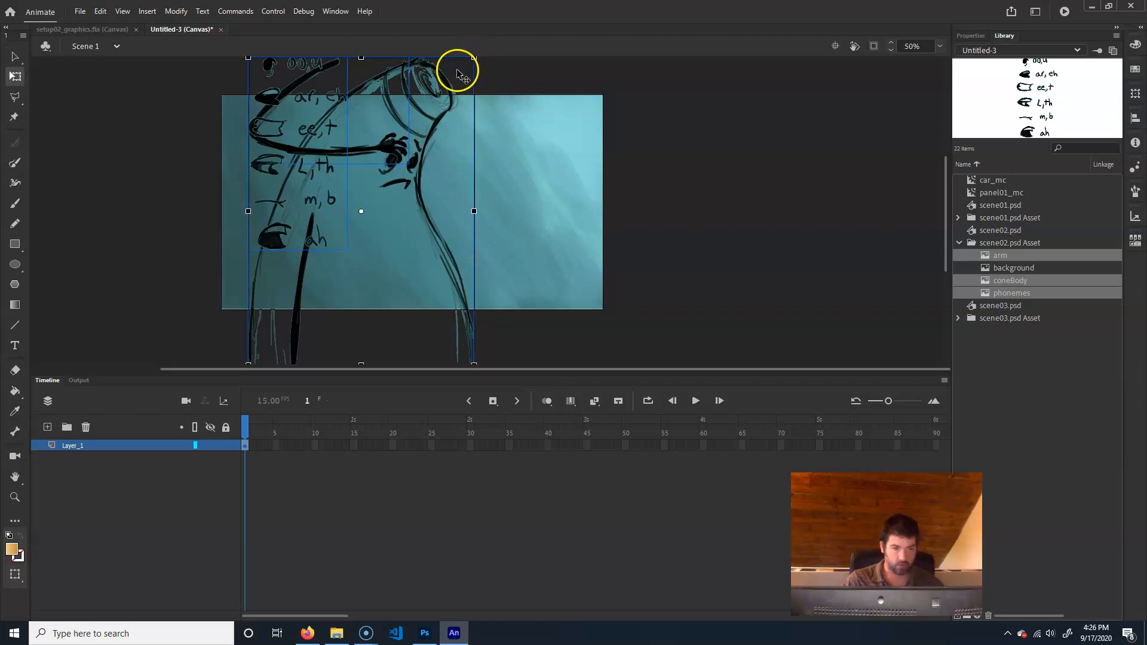
mouse_move(443, 85)
left_mouse_down()
mouse_move(422, 102)
mouse_move(432, 99)
left_mouse_up()
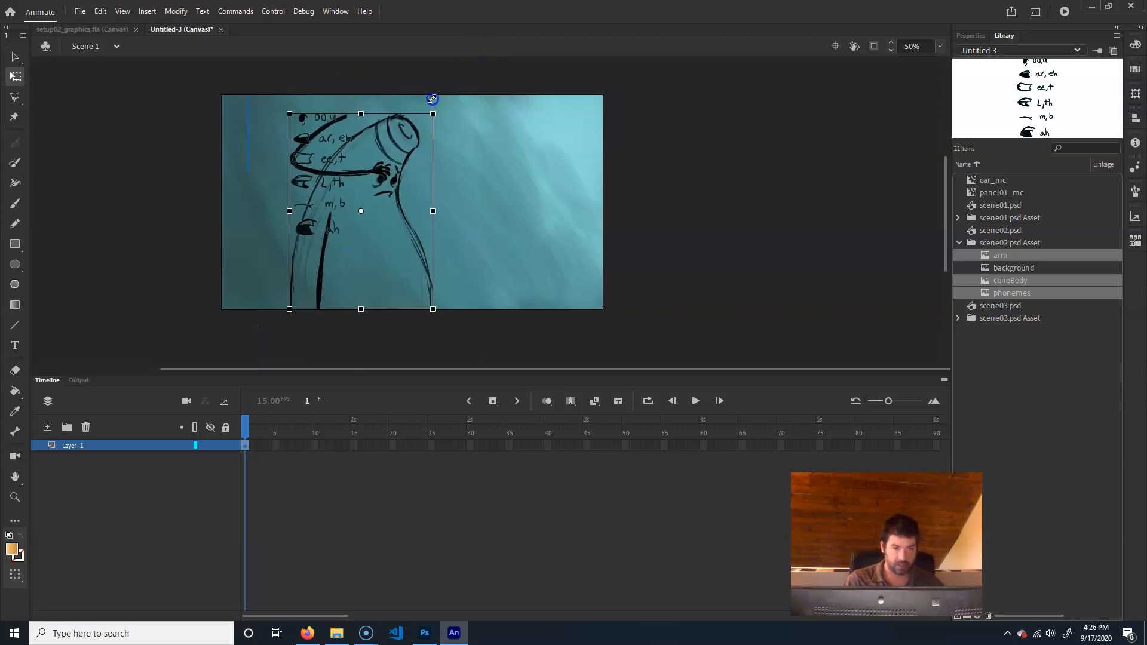
left_click_drag(359, 225, 325, 231)
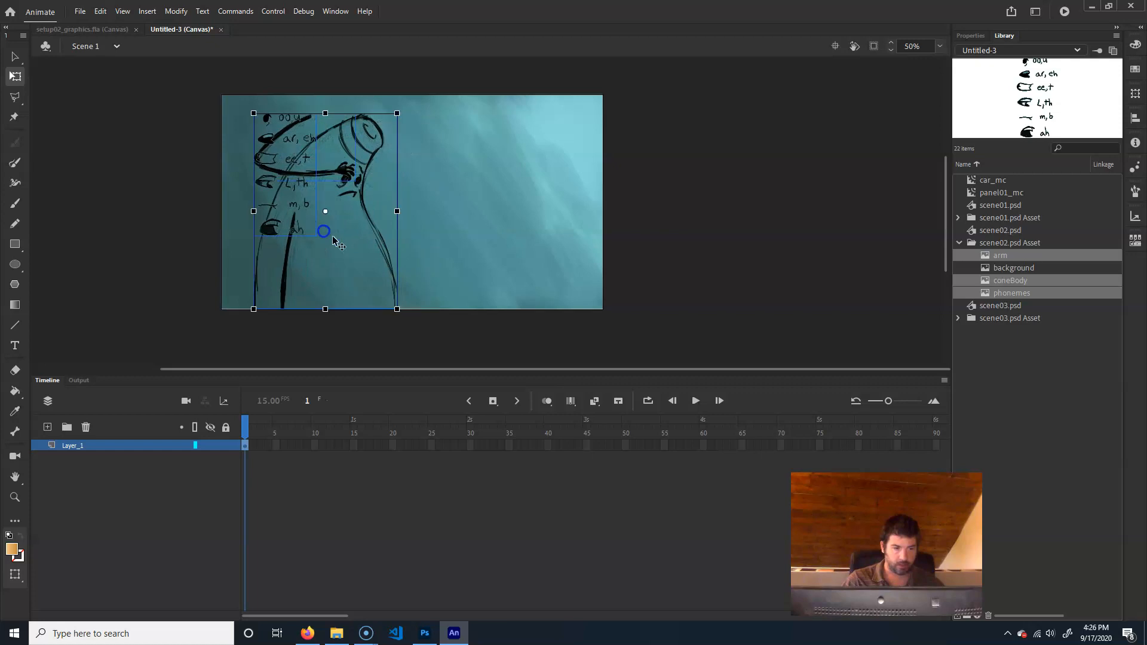
Move the phonemes chart to the empty right side of the background and lower the arm onto the cone's body
left_click(130, 494)
left_click(254, 136)
left_click_drag(259, 141, 483, 164)
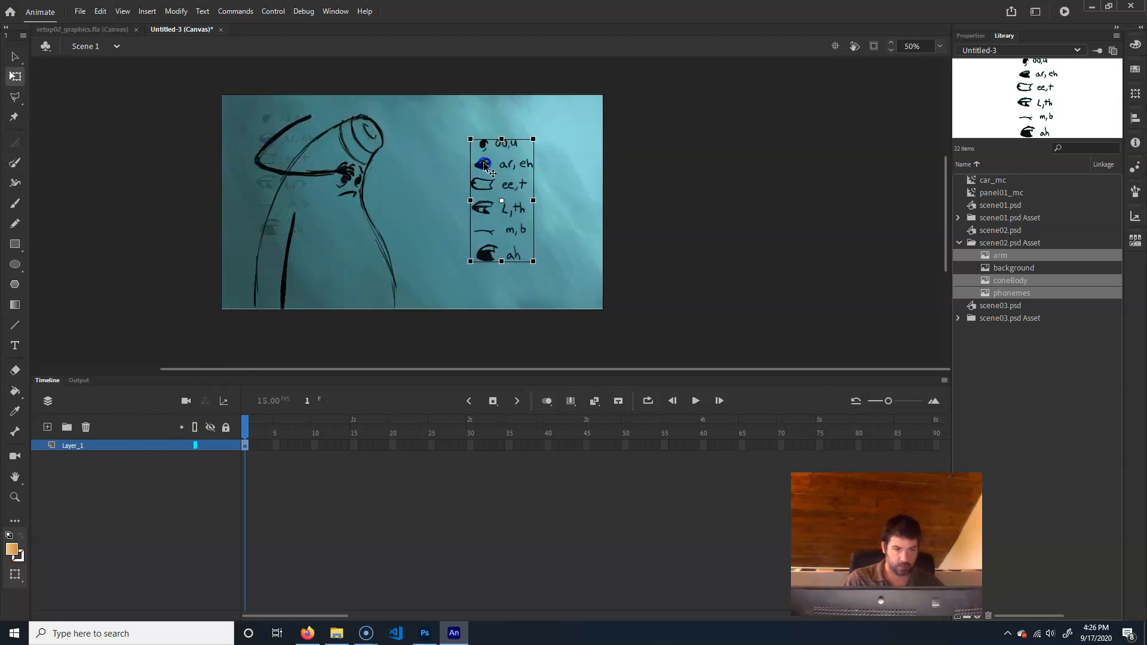
left_click_drag(279, 143, 263, 234)
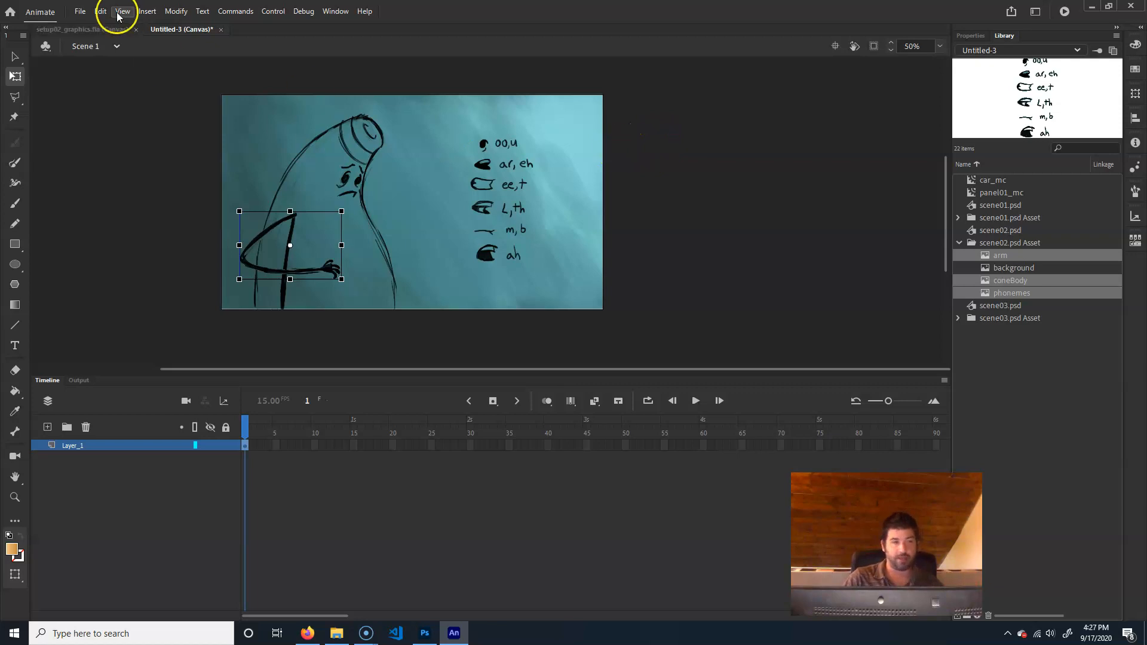
Convert all the scene02 artwork on the stage to a movie clip named panel02_mc and delete its instance
left_click(14, 57)
left_click_drag(181, 325, 720, 60)
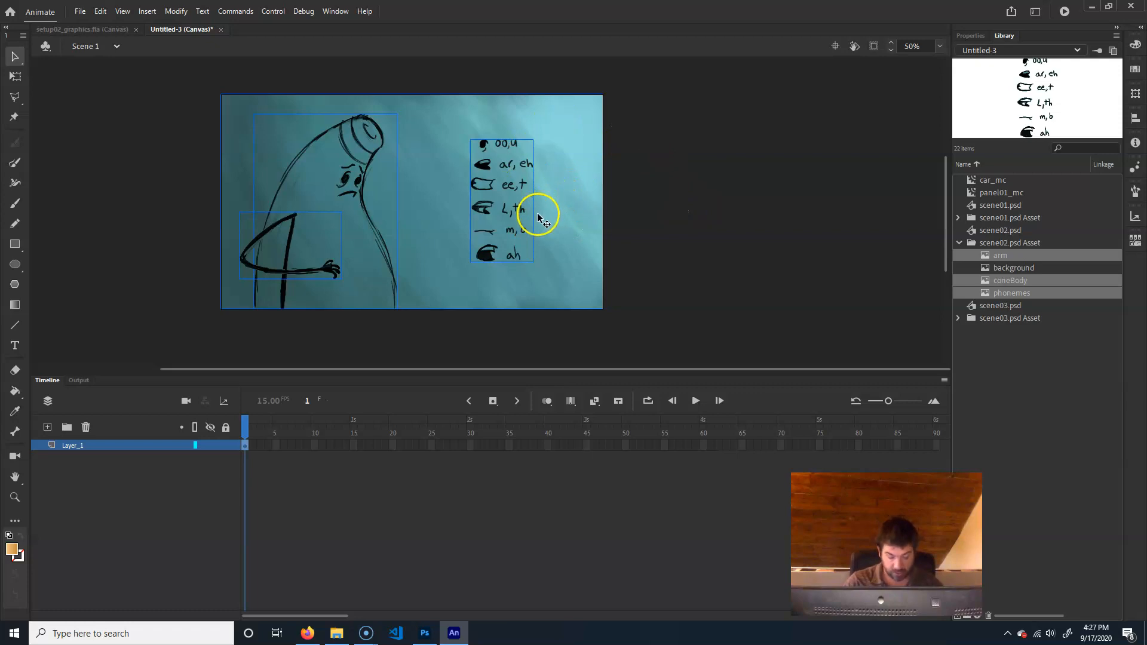
key("F8")
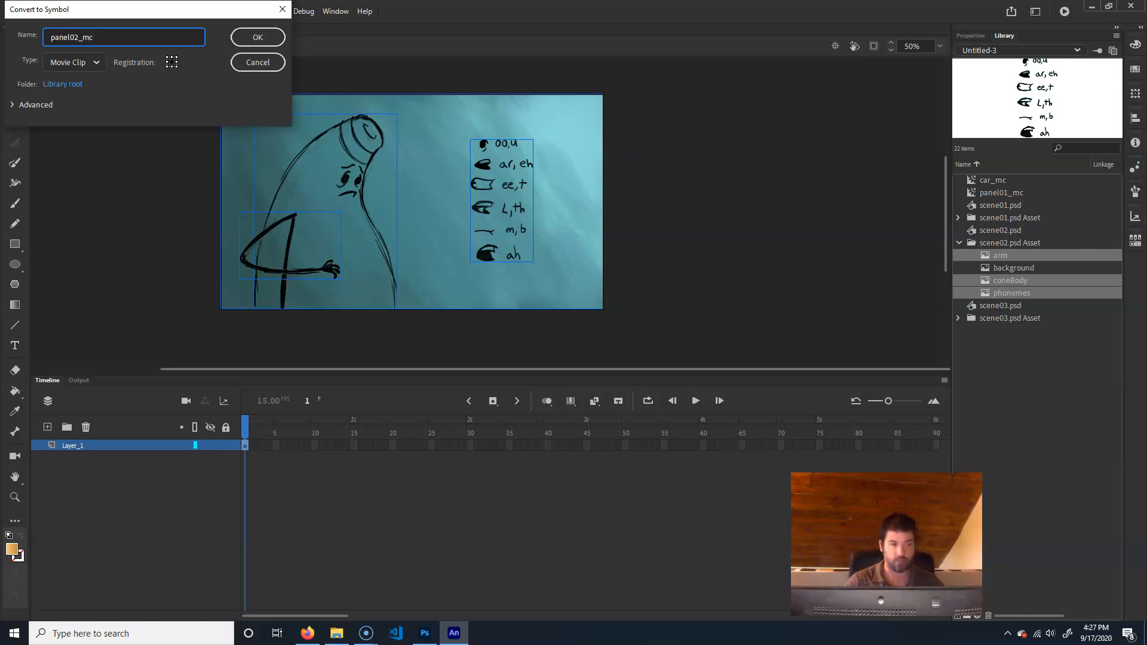
key("Return")
left_click(530, 226)
key("Delete")
Collapse the scene02.psd Asset folder, expand scene03.psd Asset and place its background bitmap on the stage
left_click(960, 256)
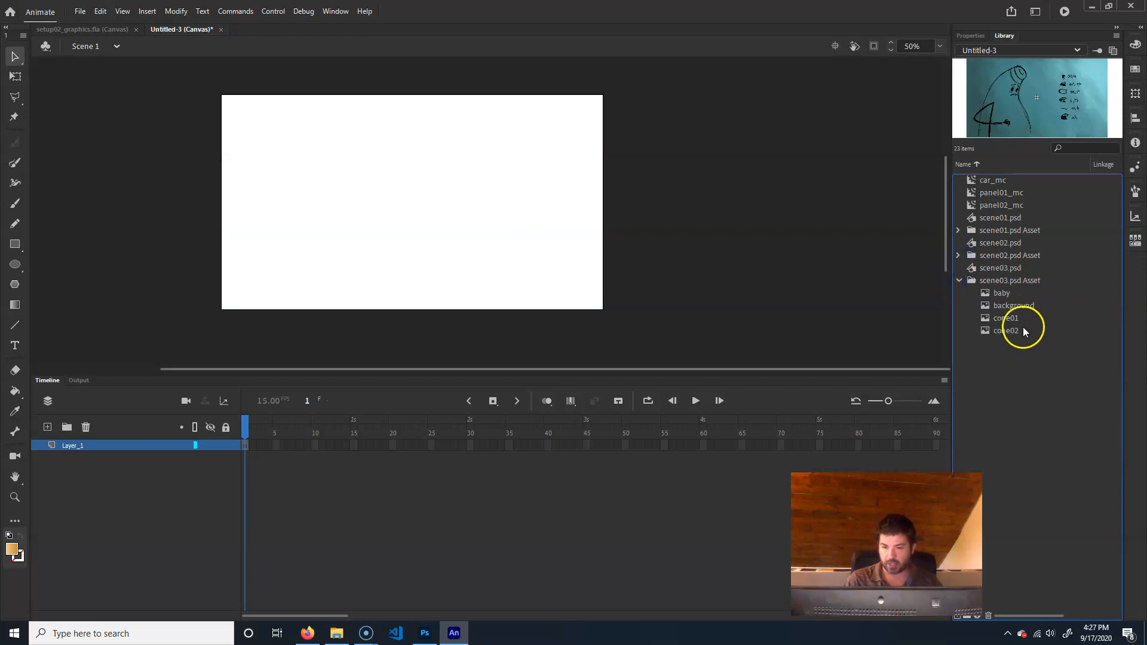
left_click(1025, 308)
left_click_drag(1025, 303, 406, 239)
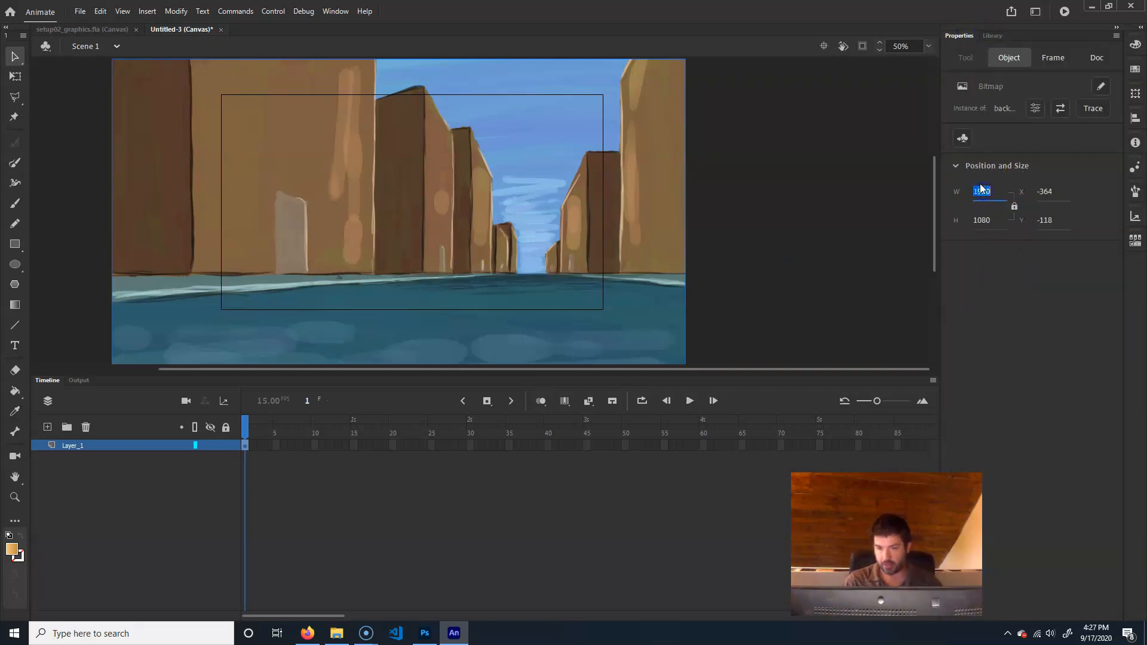
Set the street background's width to 1280 and position it at X 0, Y 0
type("1280")
key("Return")
left_click(1039, 218)
left_click(1050, 193)
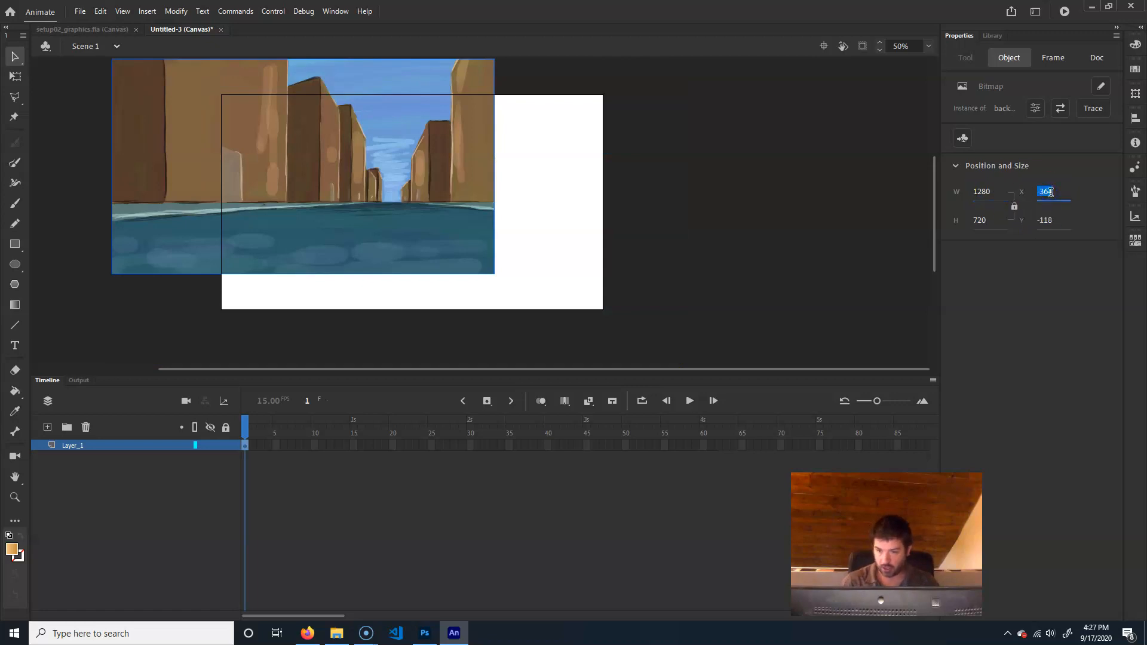
key("Return")
left_click(1047, 221)
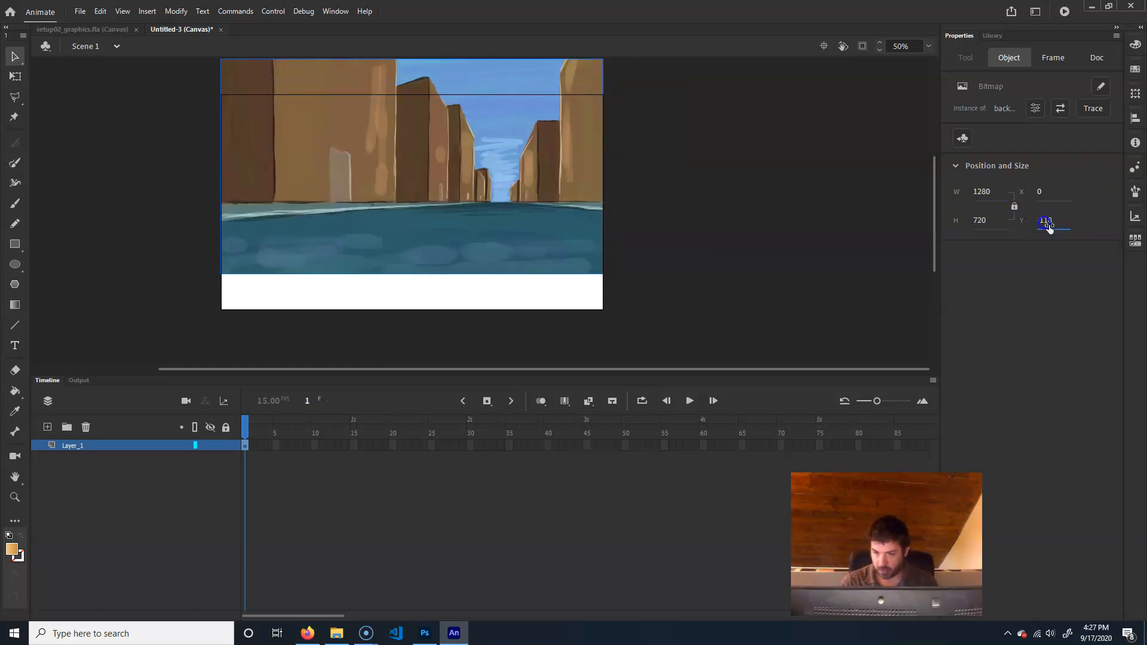
type("0")
key("Return")
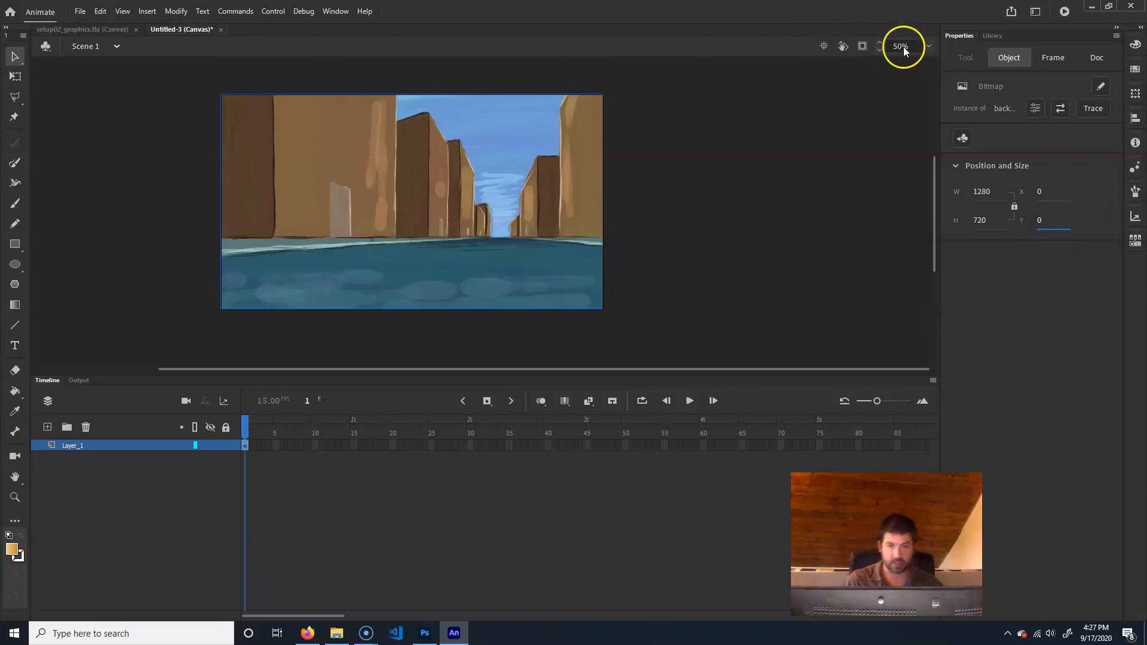
Place the baby bitmap on the stage and scale it down to a small figure at the far end of the street
left_click(987, 38)
left_click(1008, 293)
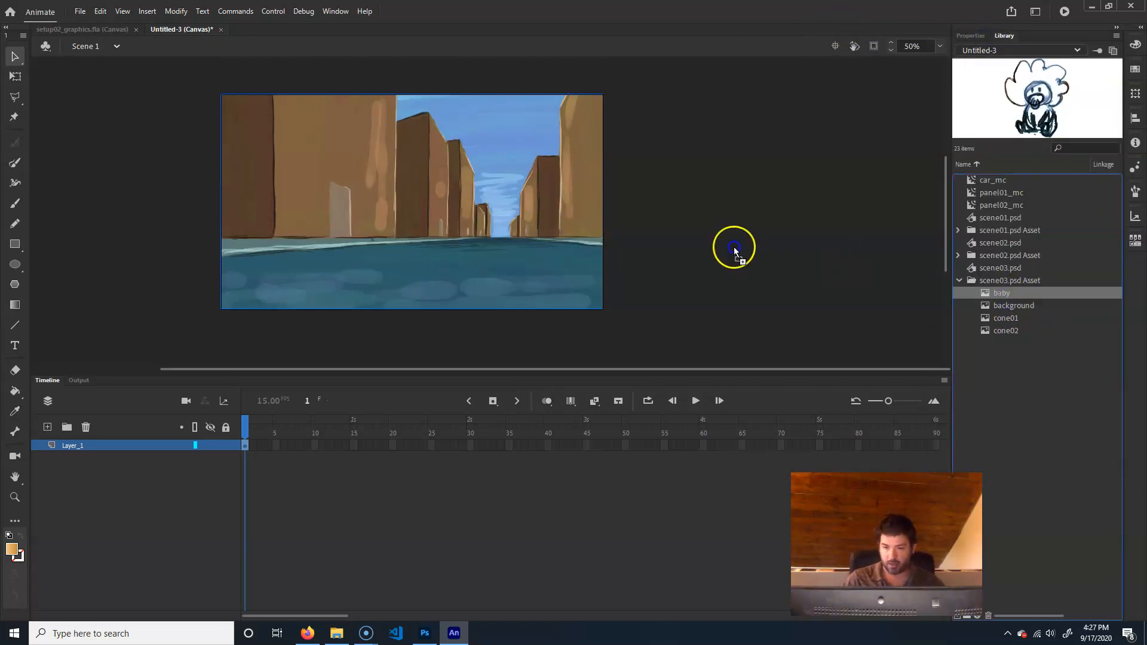
left_click_drag(506, 239, 519, 255)
key("q")
key("Up")
key("Up")
key("Up")
key("Up")
key("Up")
key("Up")
key("Up")
key("Up")
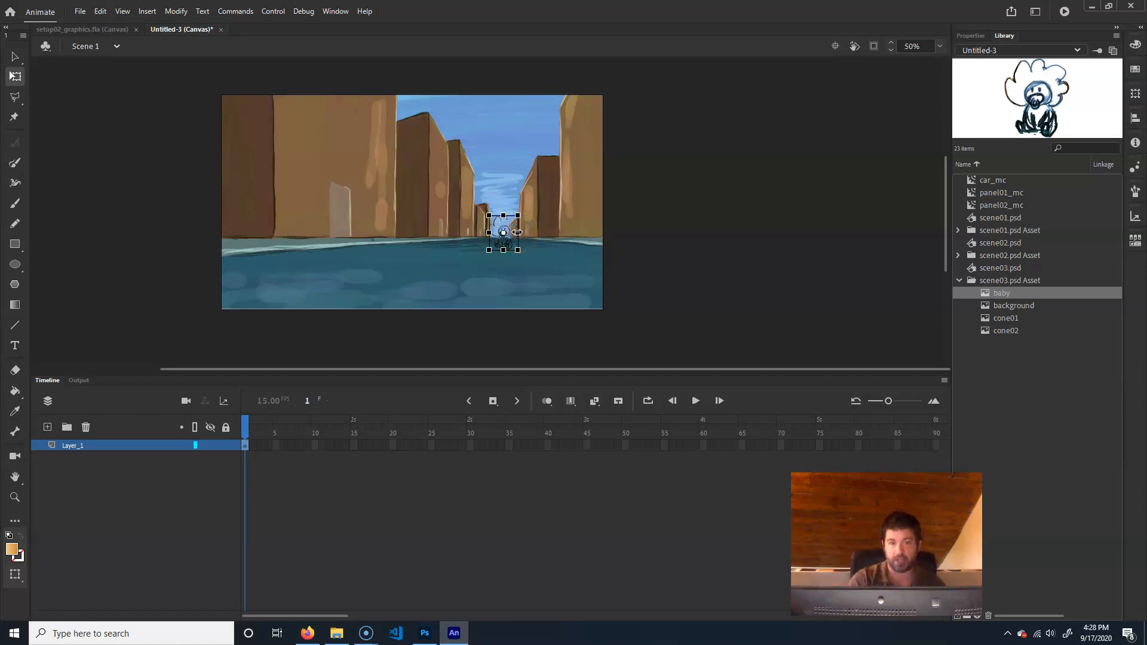
Place the cone01 and cone02 bitmaps from the scene03.psd Asset folder together on the stage
left_click(1025, 318)
left_click(1024, 329, "shift")
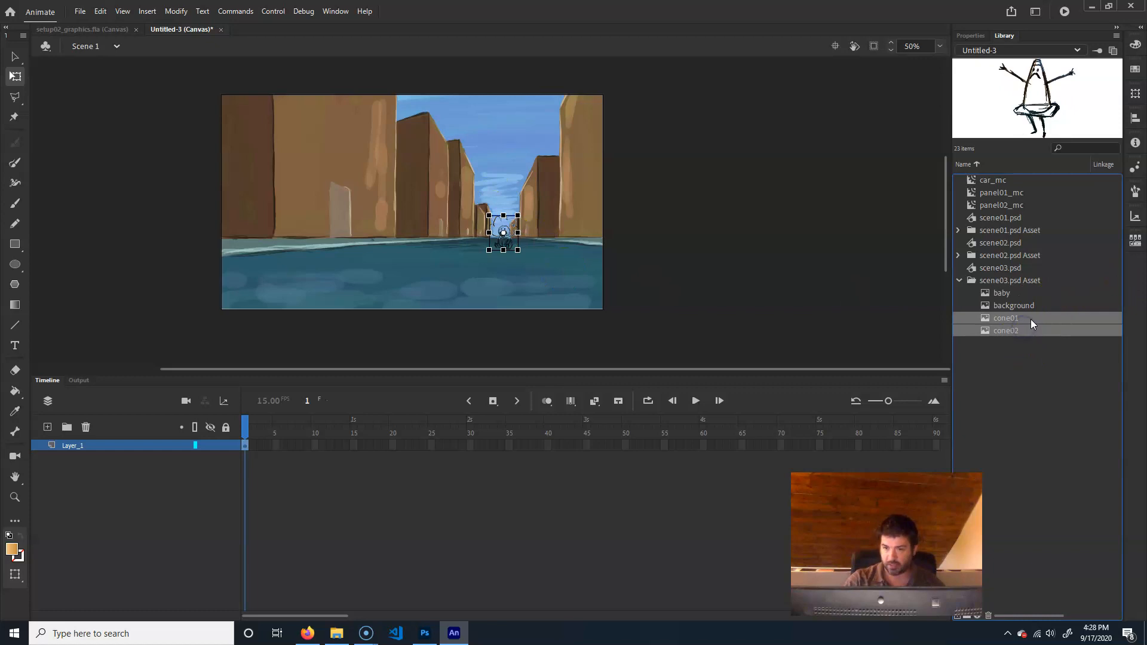
left_click_drag(1042, 317, 517, 261)
Scale the large side-view cone down to about the stage height and position it at the street's left edge
left_click_drag(375, 249, 382, 235)
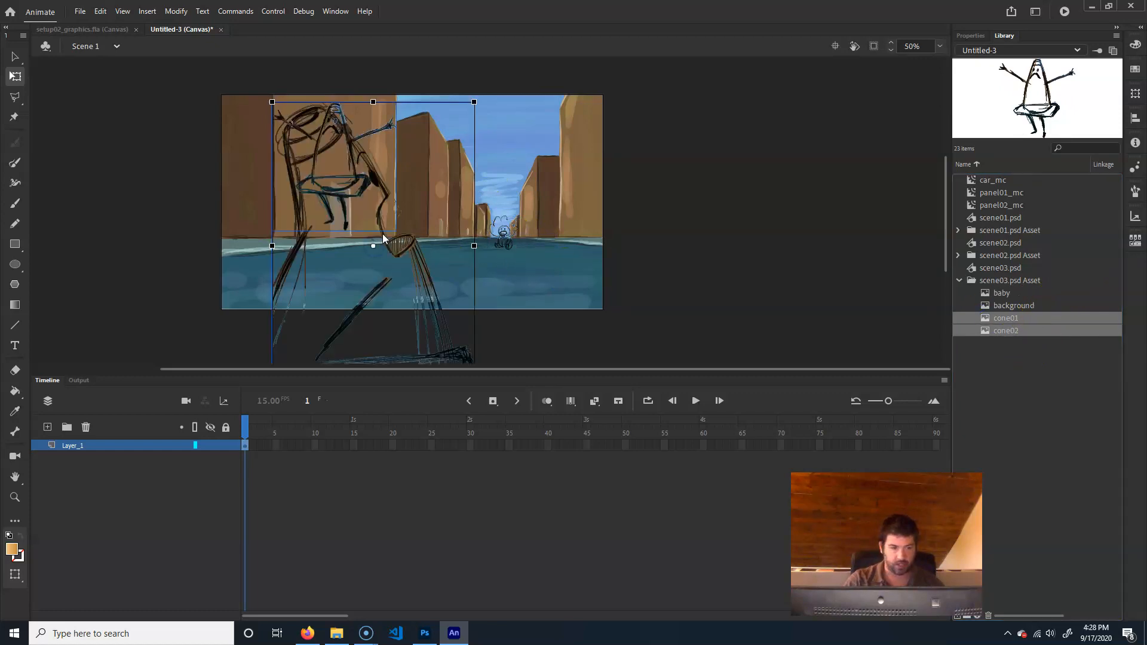
mouse_move(361, 310)
left_mouse_down()
mouse_move(300, 276)
mouse_move(315, 267)
left_mouse_up()
left_click_drag(427, 346, 385, 328)
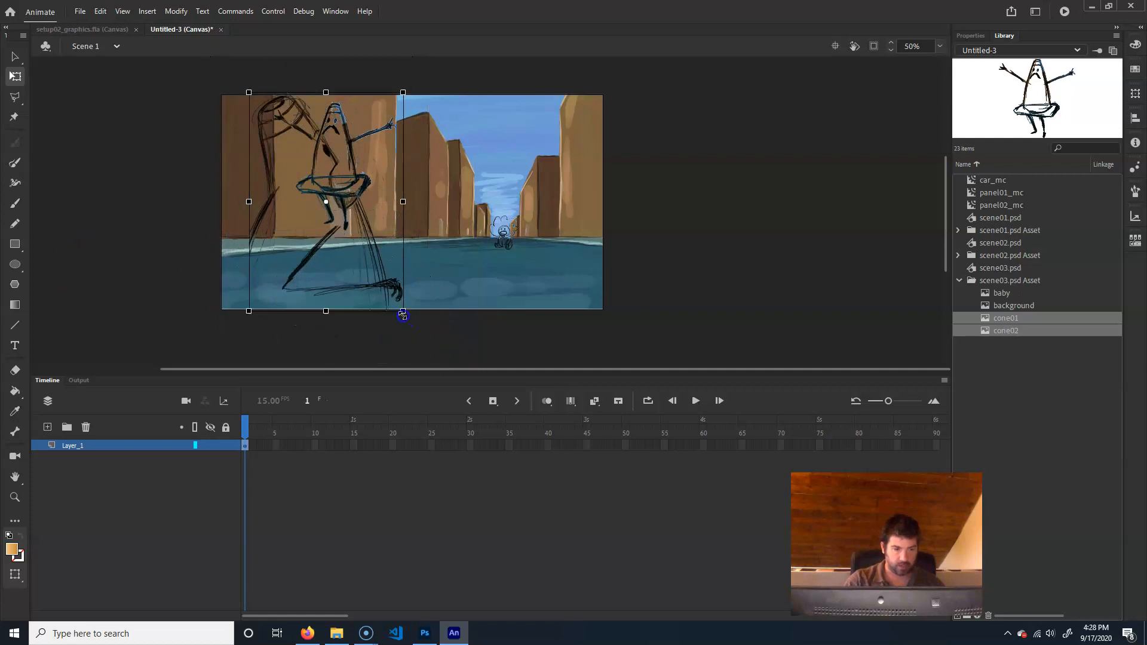
left_click_drag(366, 280, 369, 291)
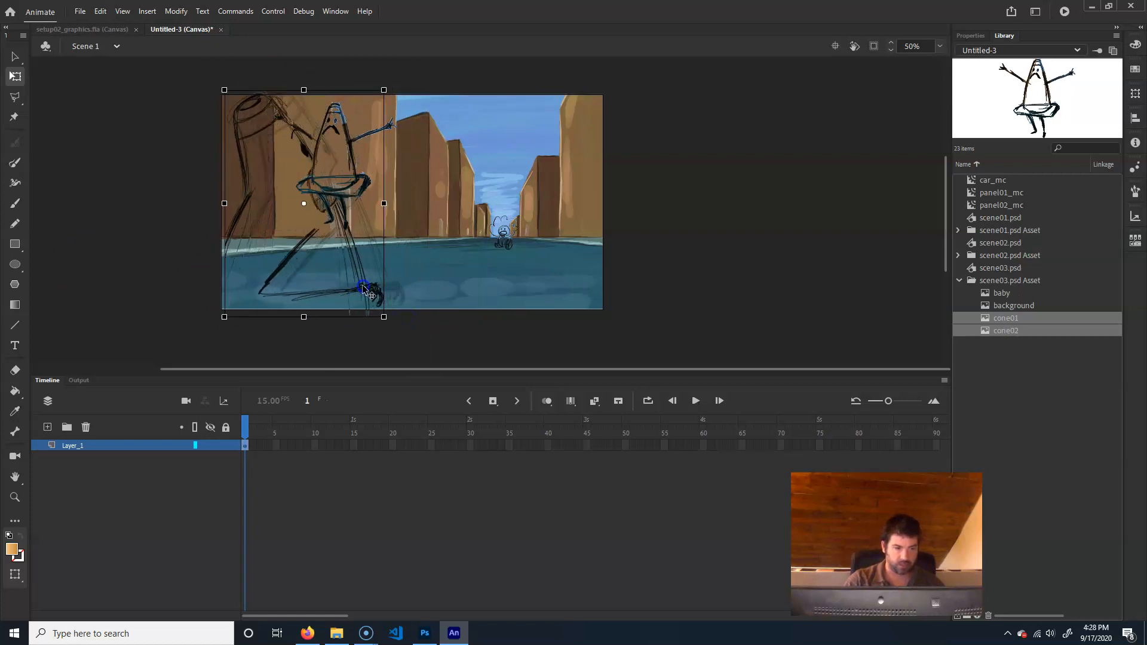
Shrink the cone with outstretched arms and position it in the distance just left of the baby
left_click(160, 231)
mouse_move(362, 179)
left_mouse_down()
mouse_move(444, 193)
mouse_move(497, 227)
left_mouse_up()
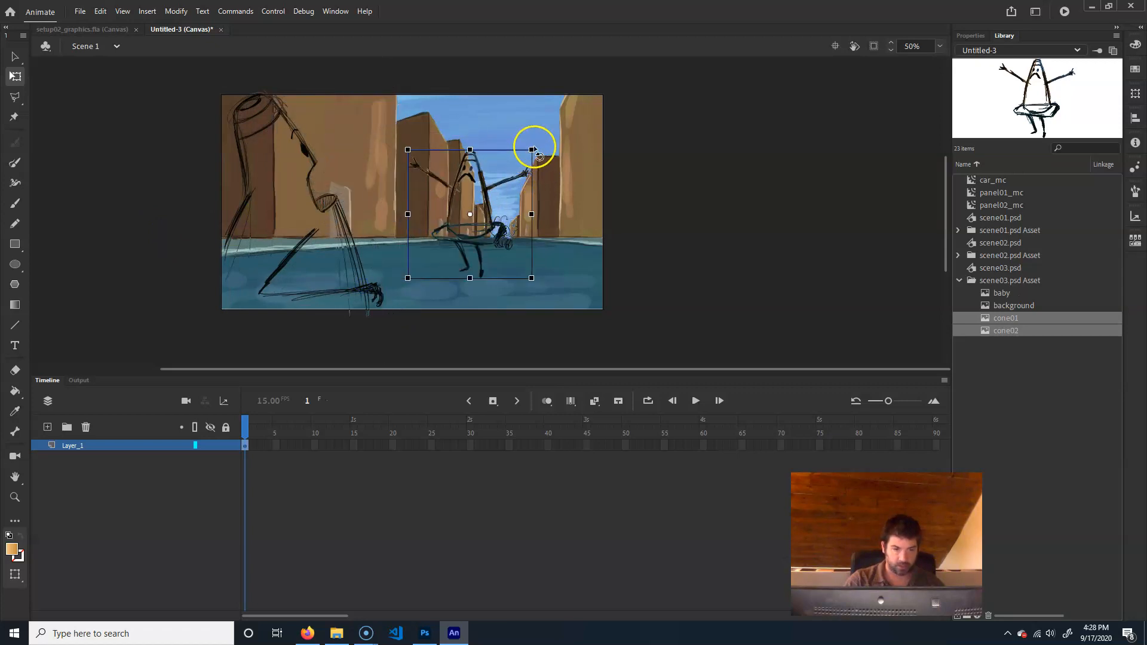
left_click_drag(531, 150, 504, 185)
left_click_drag(478, 225, 474, 240)
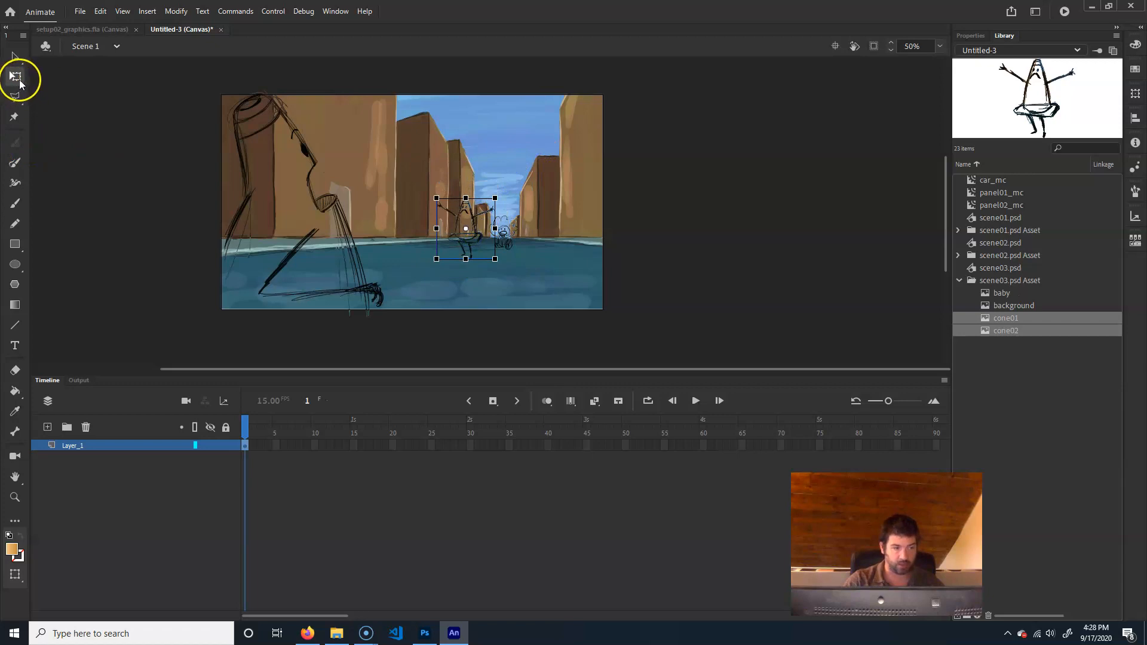
left_click_drag(484, 244, 487, 243)
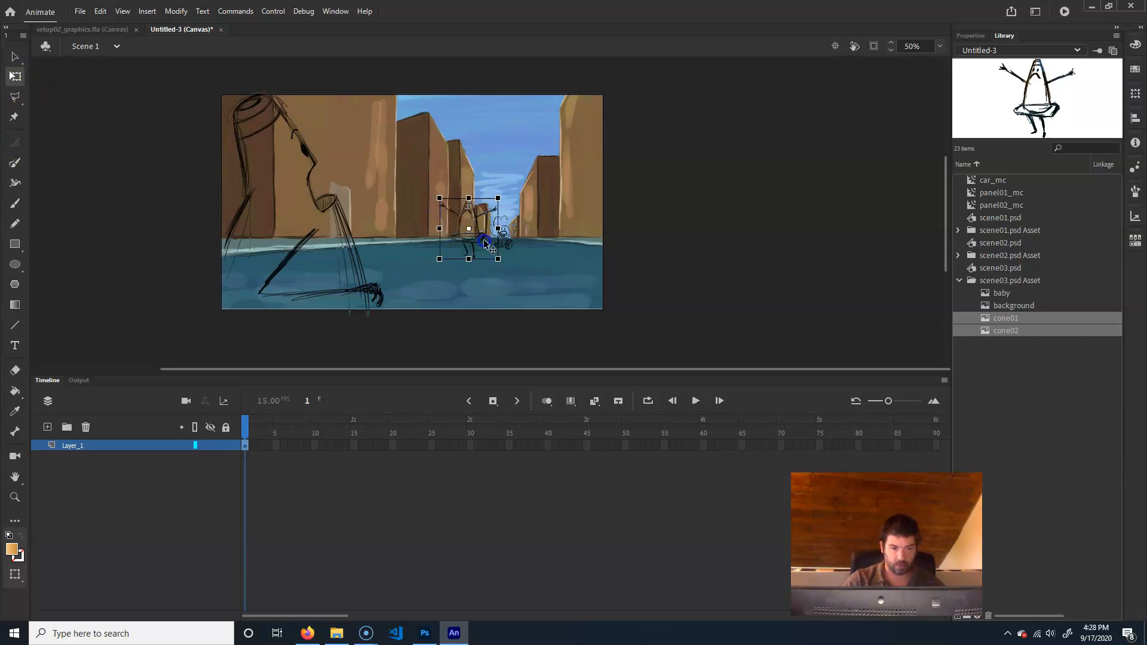
left_click(690, 213)
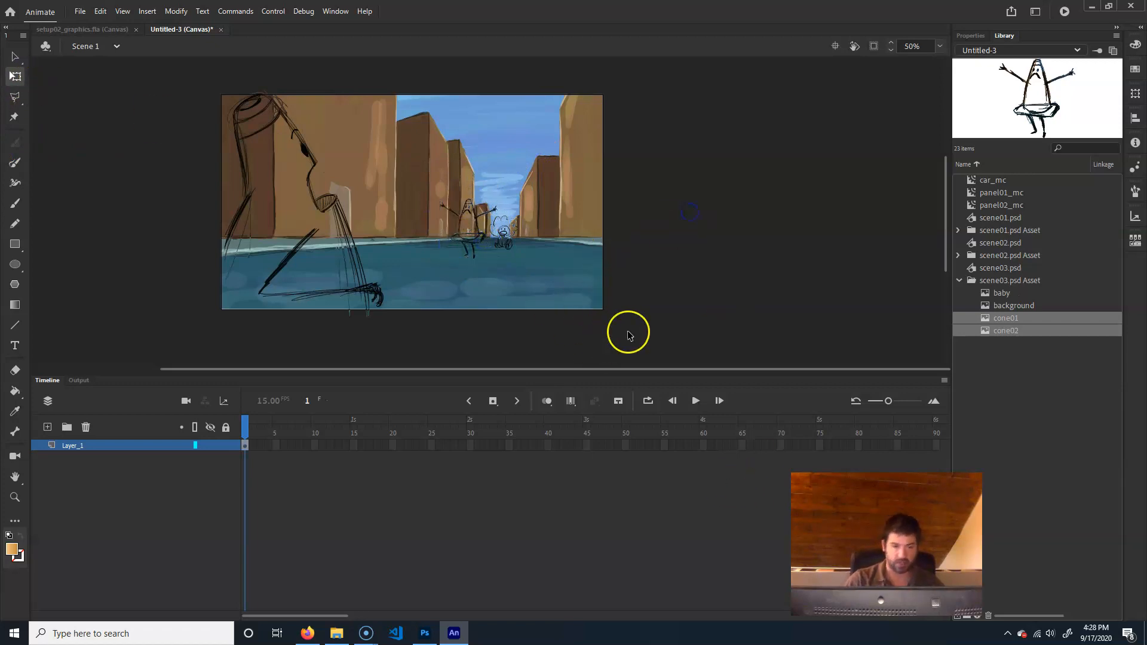
Place car_mc on the stage, flip it horizontally and move it to the left foreground of the street
left_click(989, 181)
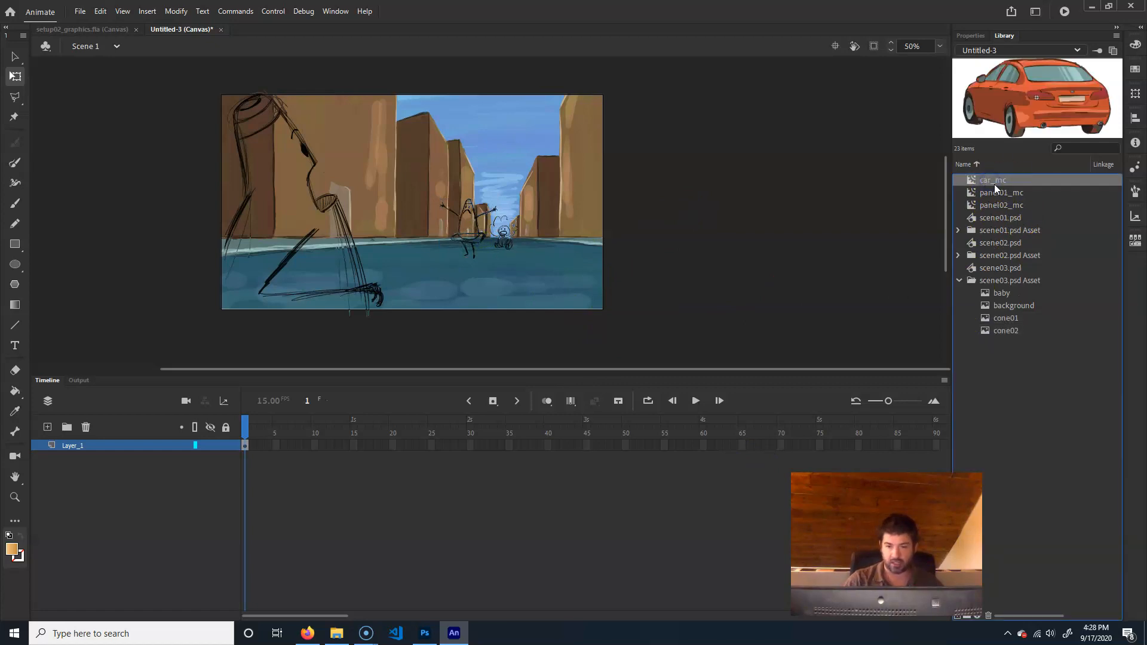
left_click_drag(399, 235, 463, 240)
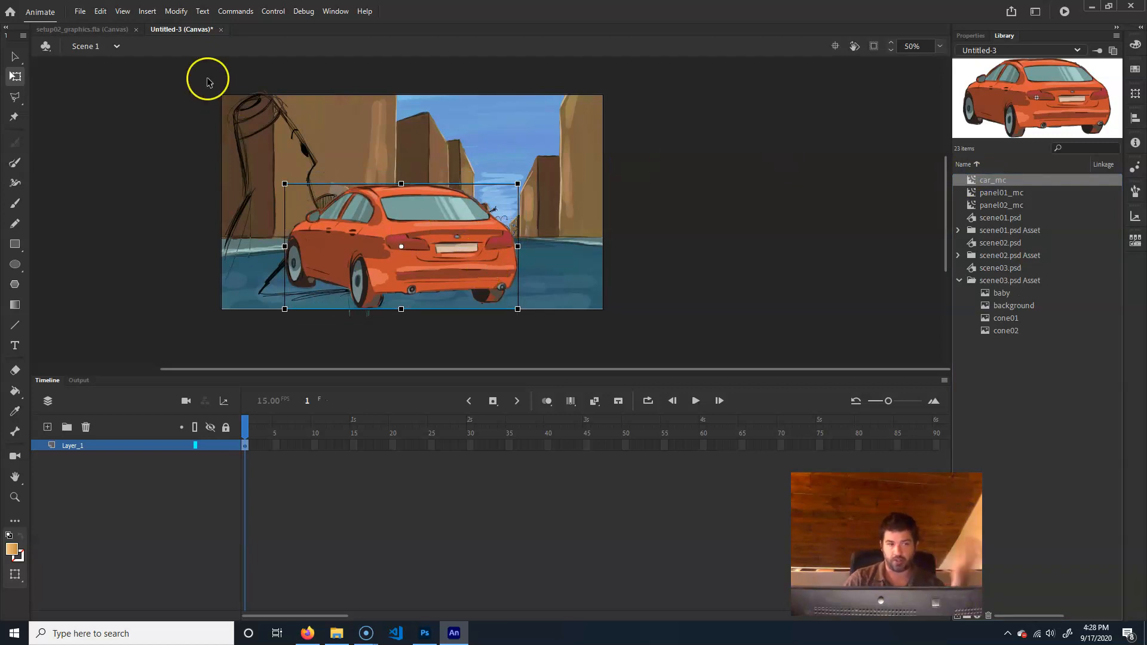
left_click(178, 11)
mouse_move(215, 159)
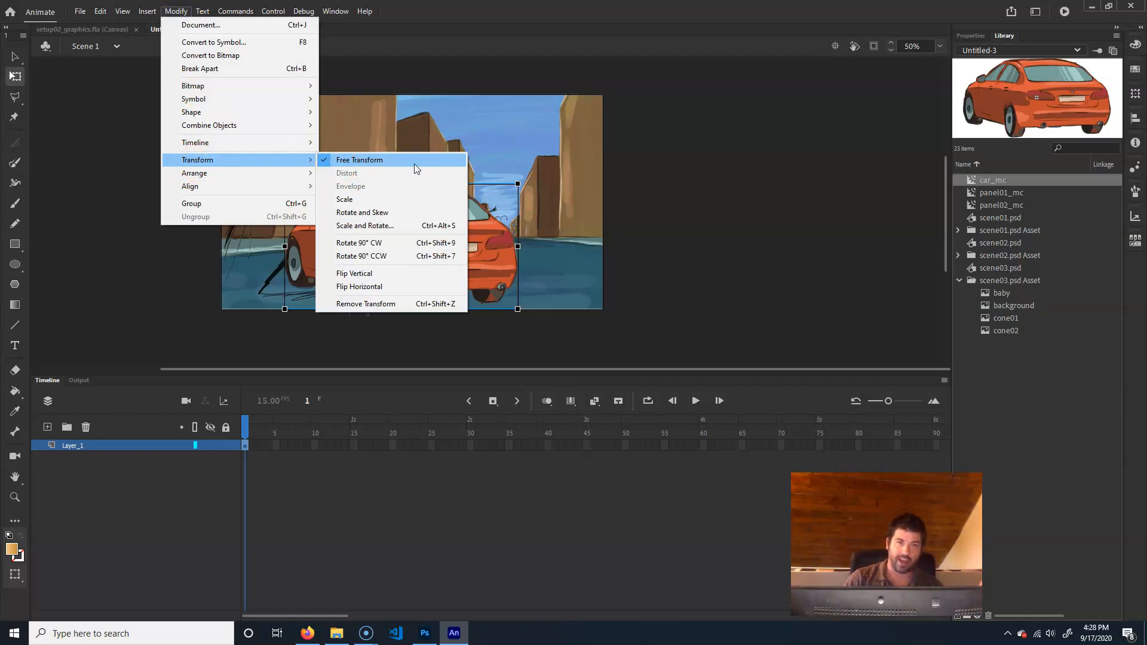
left_click(397, 287)
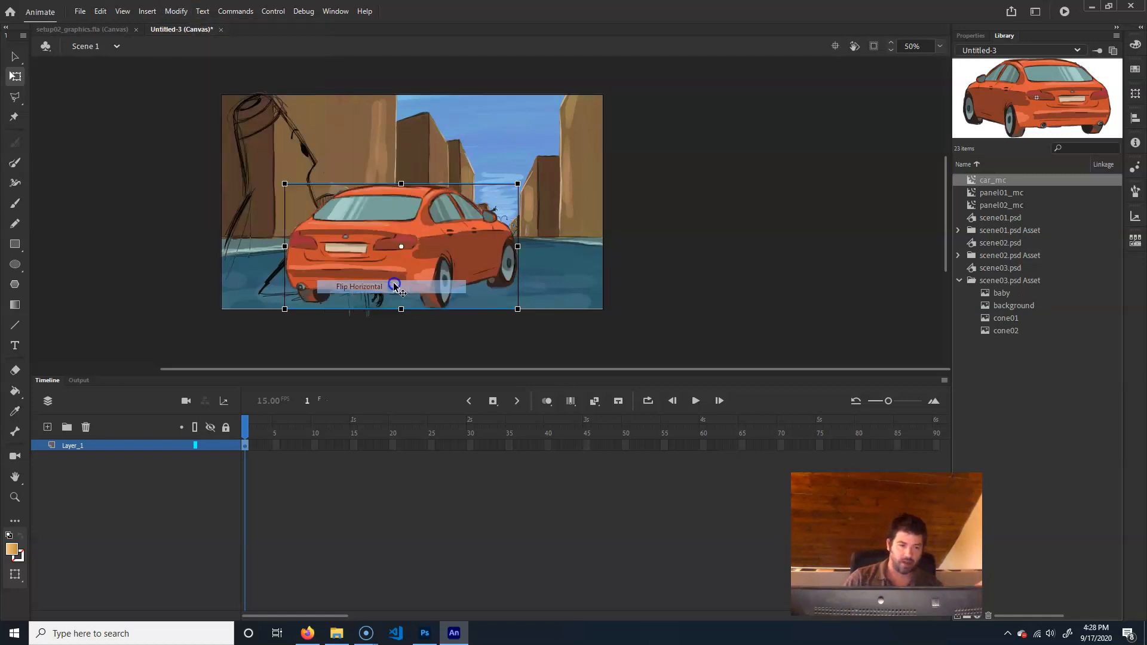
left_click_drag(429, 248, 370, 231)
left_click(464, 178)
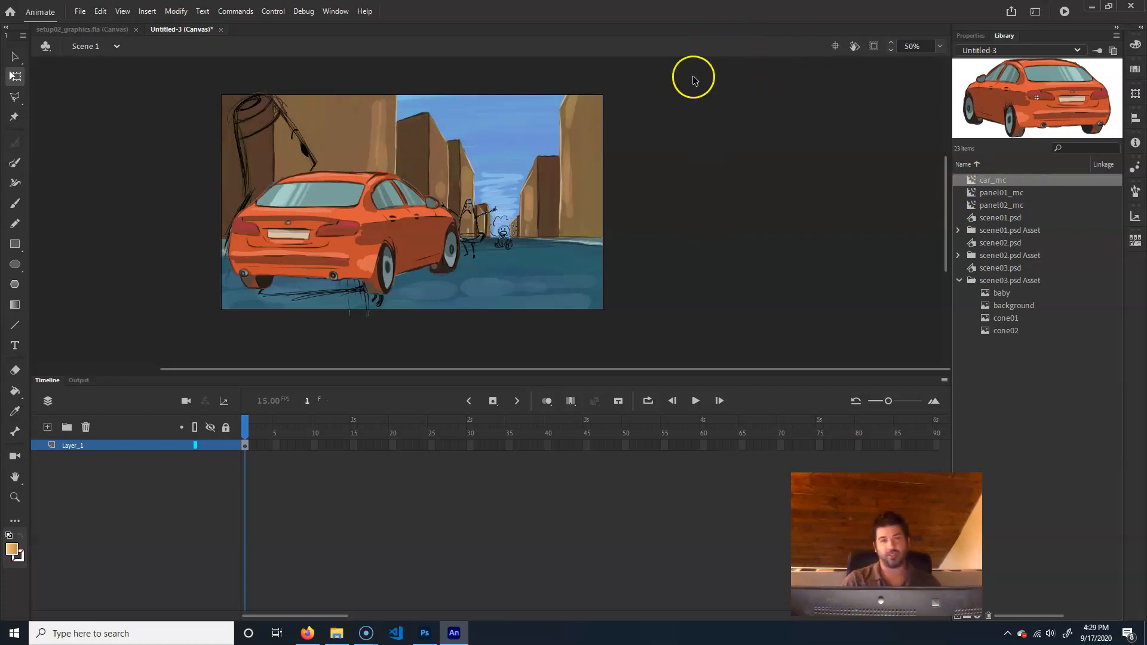
Convert all the scene03 artwork and the car to a movie clip named panel03_mc
left_click(15, 56)
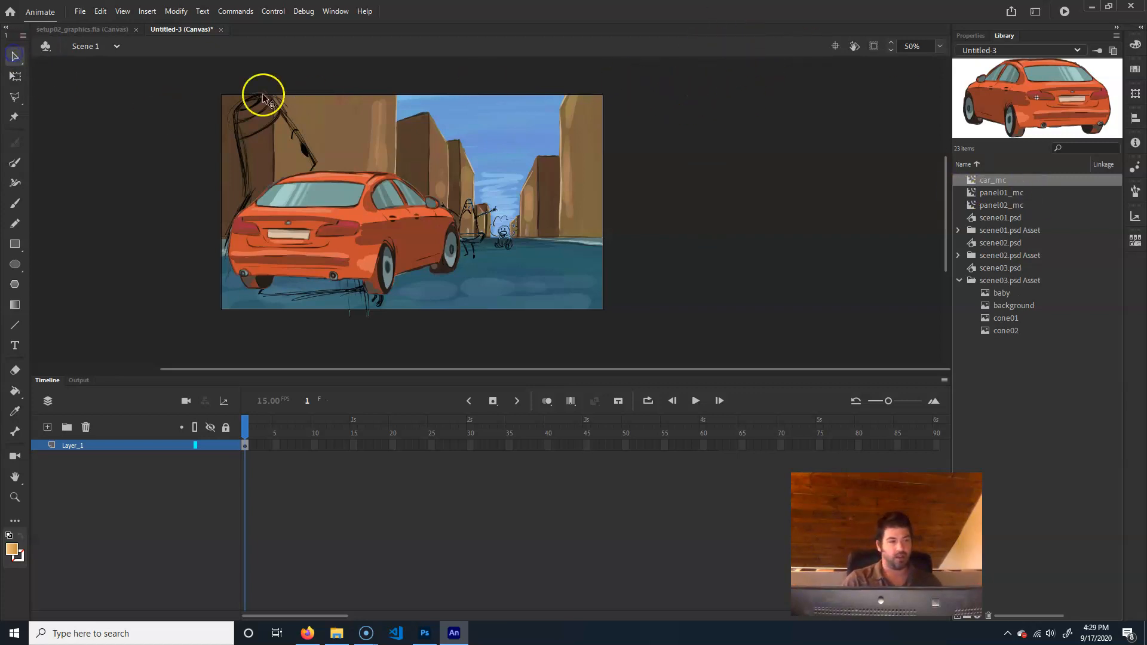
left_click_drag(657, 72, 114, 362)
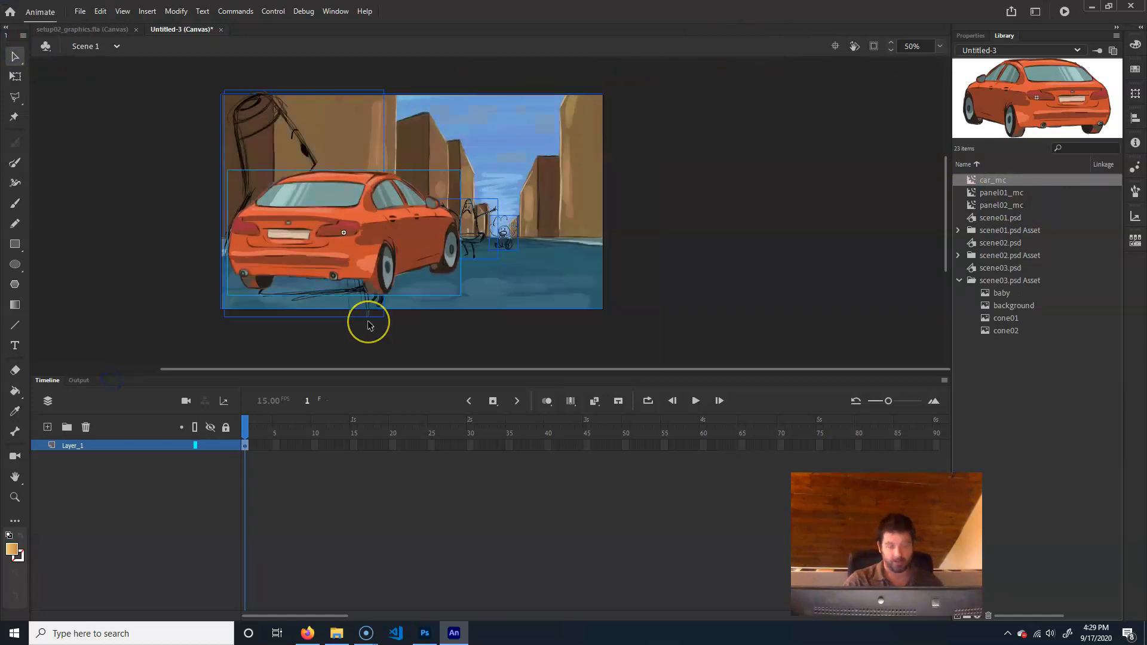
key("F8")
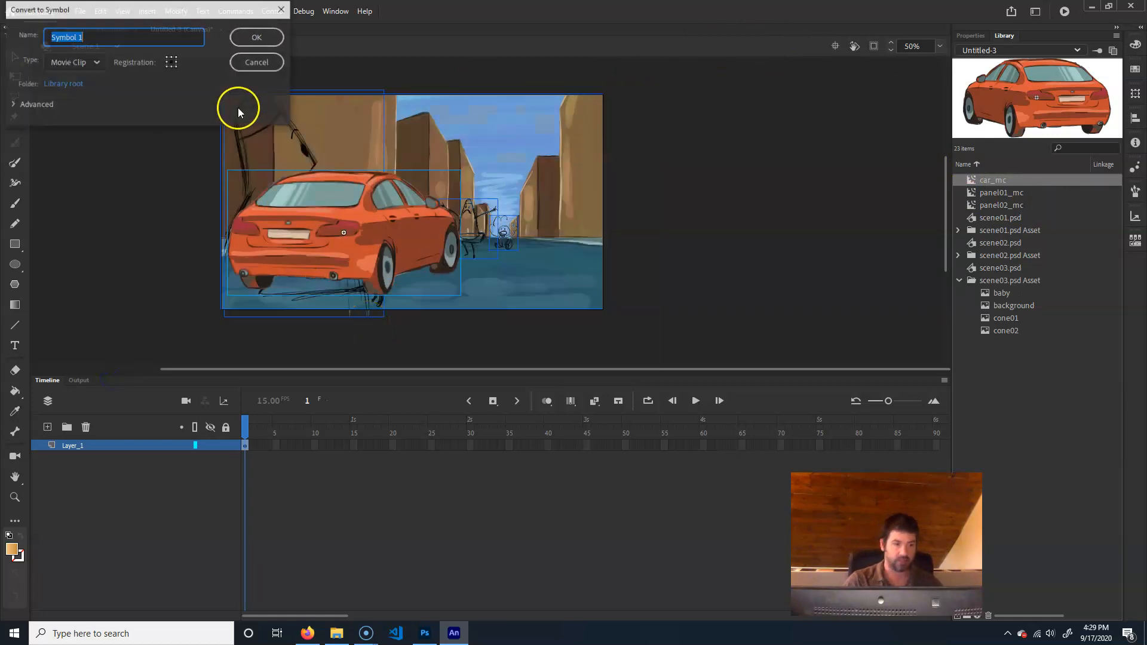
type("panel03_mc")
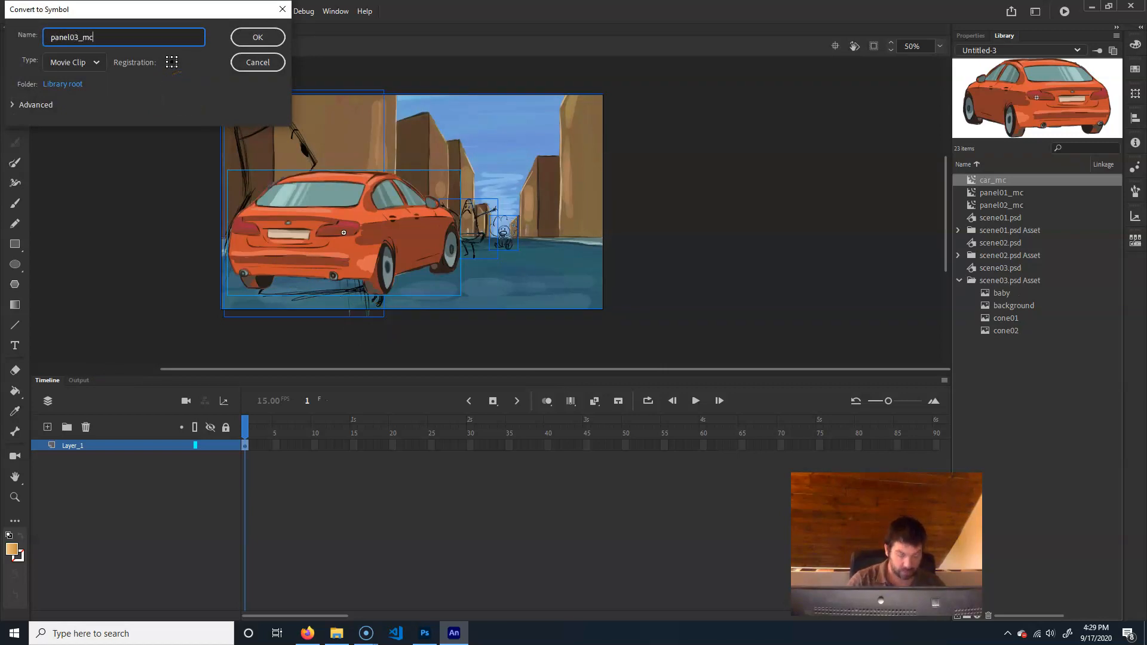
key("Return")
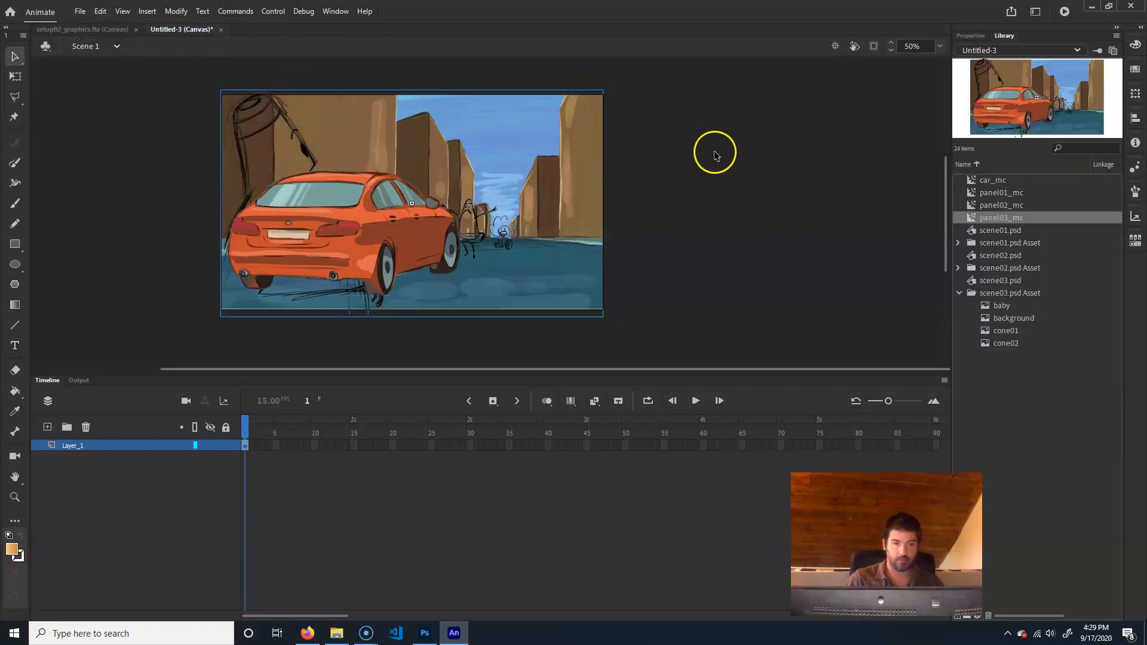
Remove panel03_mc from the stage and place an instance of panel01_mc there
key("Delete")
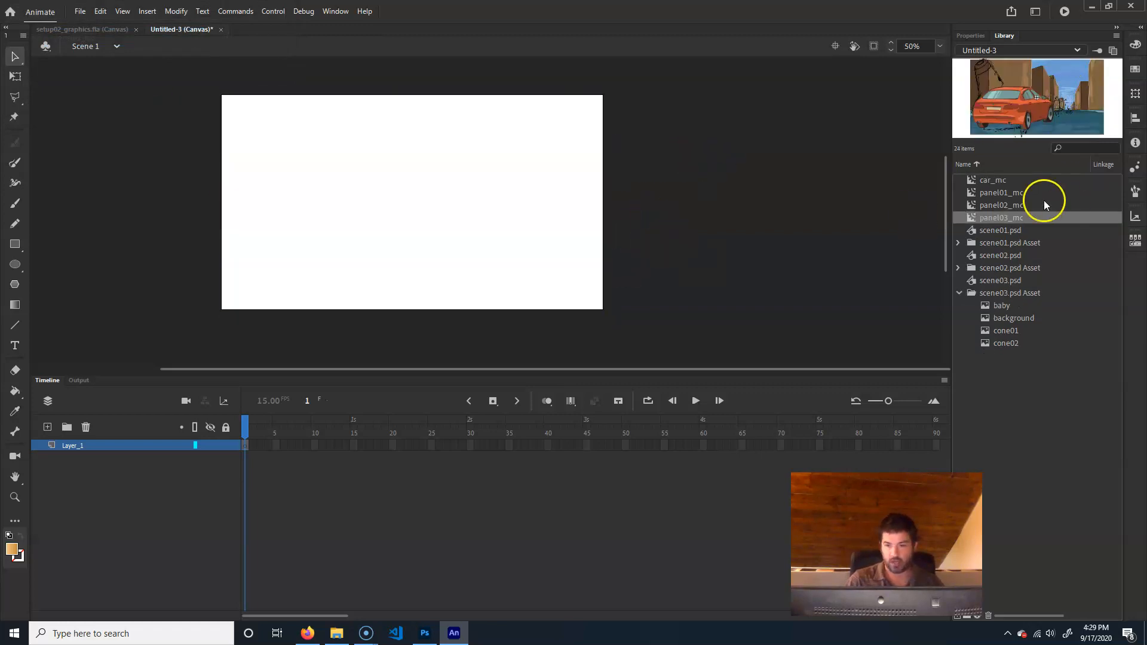
left_click(1015, 191)
left_click_drag(380, 195, 380, 193)
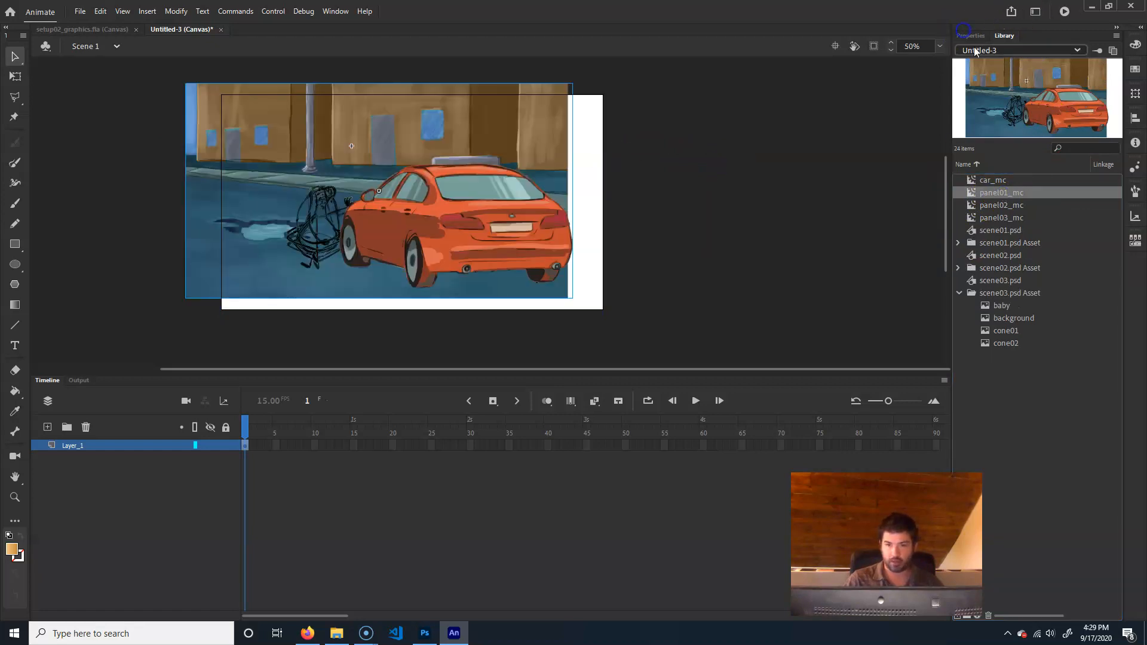
Set the position of the panel01_mc instance to X 0 and Y 0
left_click(970, 36)
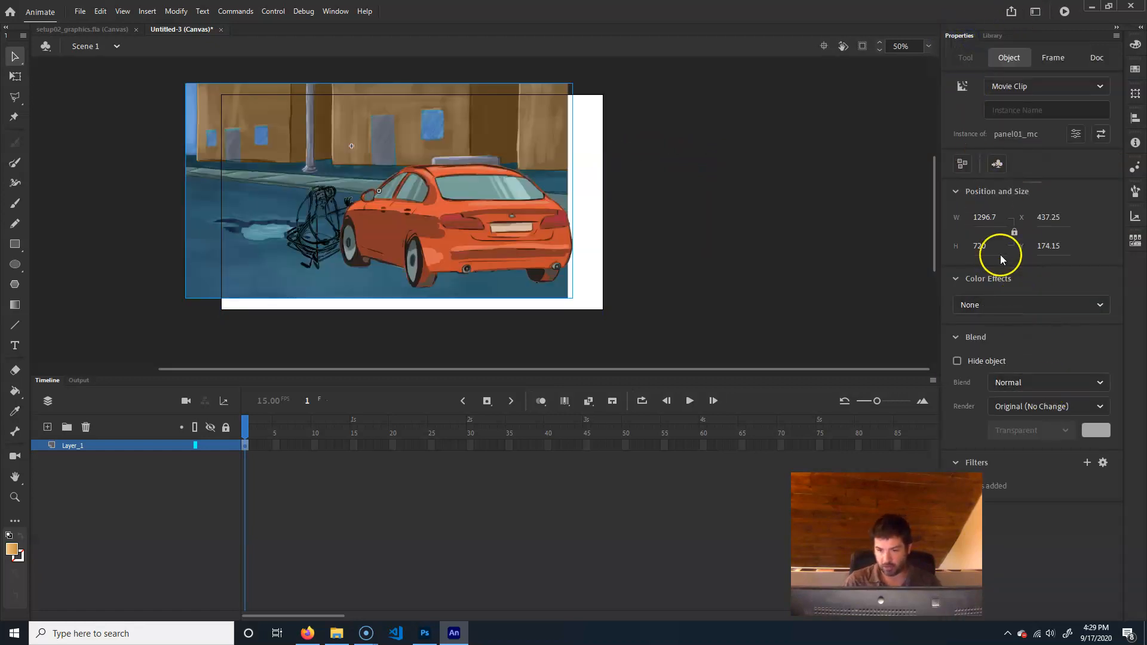
left_click(1049, 218)
type("0")
key("Tab")
type("0")
key("Return")
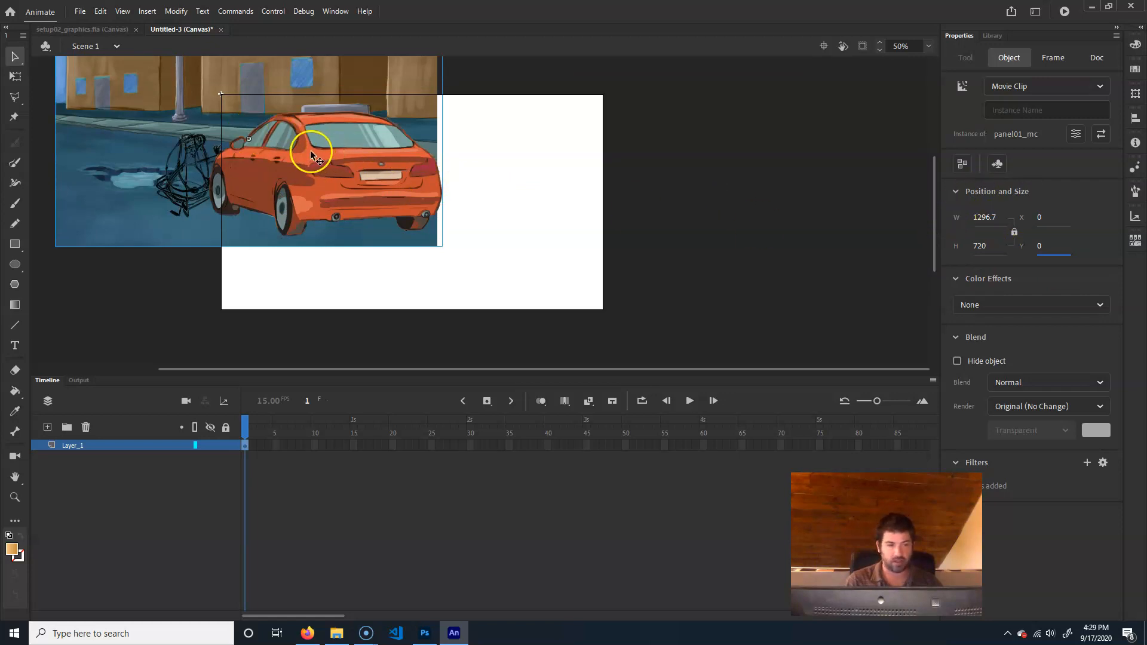
Move the panel01_mc instance by hand so that its artwork covers the stage
left_click(986, 217)
left_click_drag(1000, 215, 820, 219)
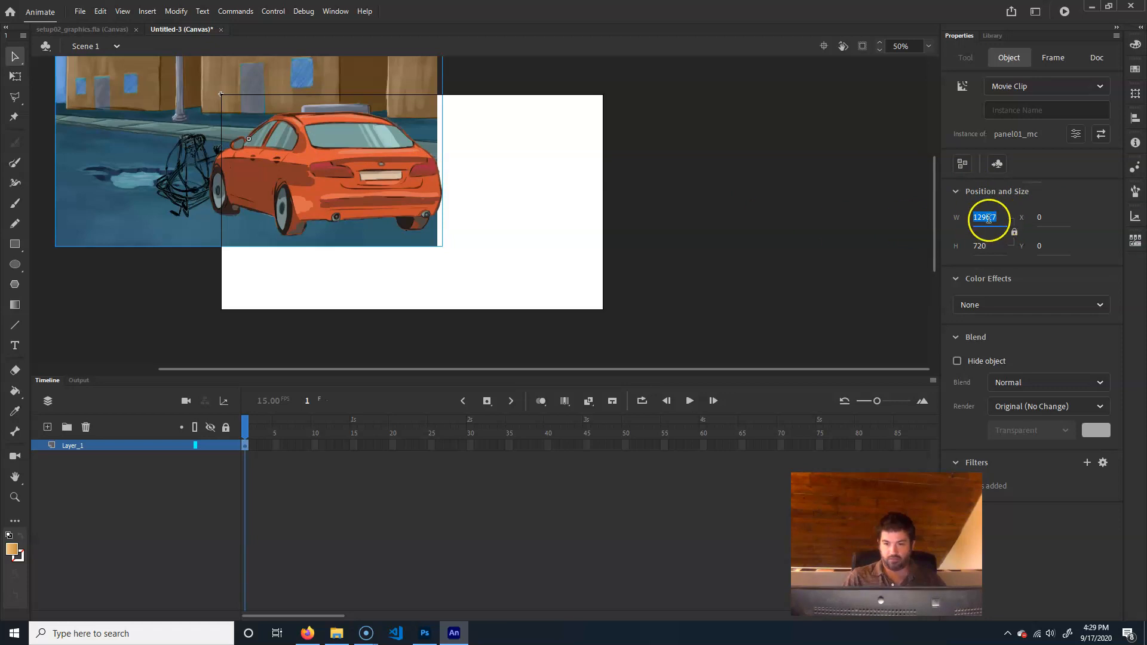
left_click_drag(361, 172, 431, 214)
left_click(845, 108)
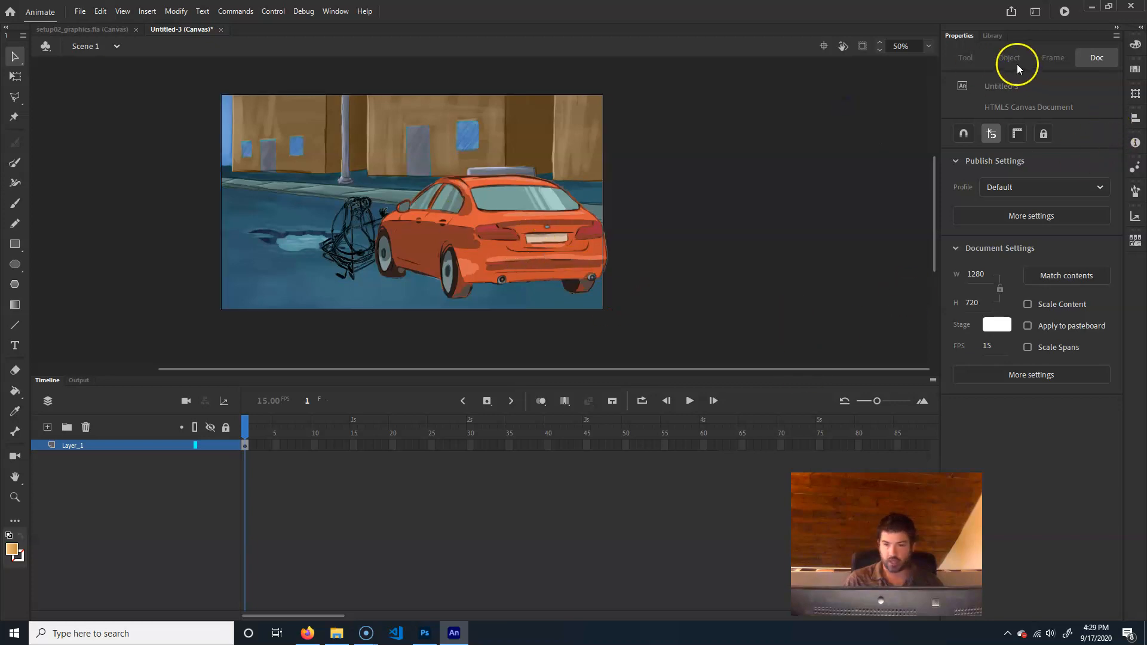
Place panel02_mc directly to the right of panel01_mc, edge to edge and level with it
left_click(994, 37)
left_click(993, 204)
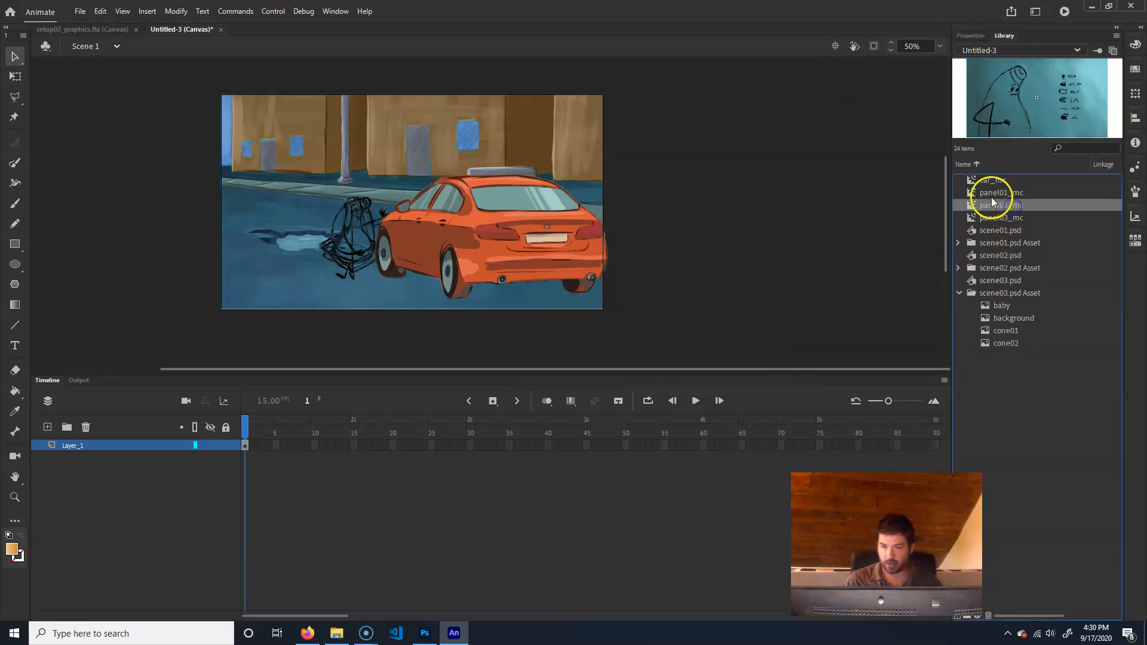
mouse_move(776, 300)
left_mouse_down()
mouse_move(707, 290)
mouse_move(646, 211)
mouse_move(661, 202)
left_mouse_up()
left_click_drag(755, 269, 444, 269)
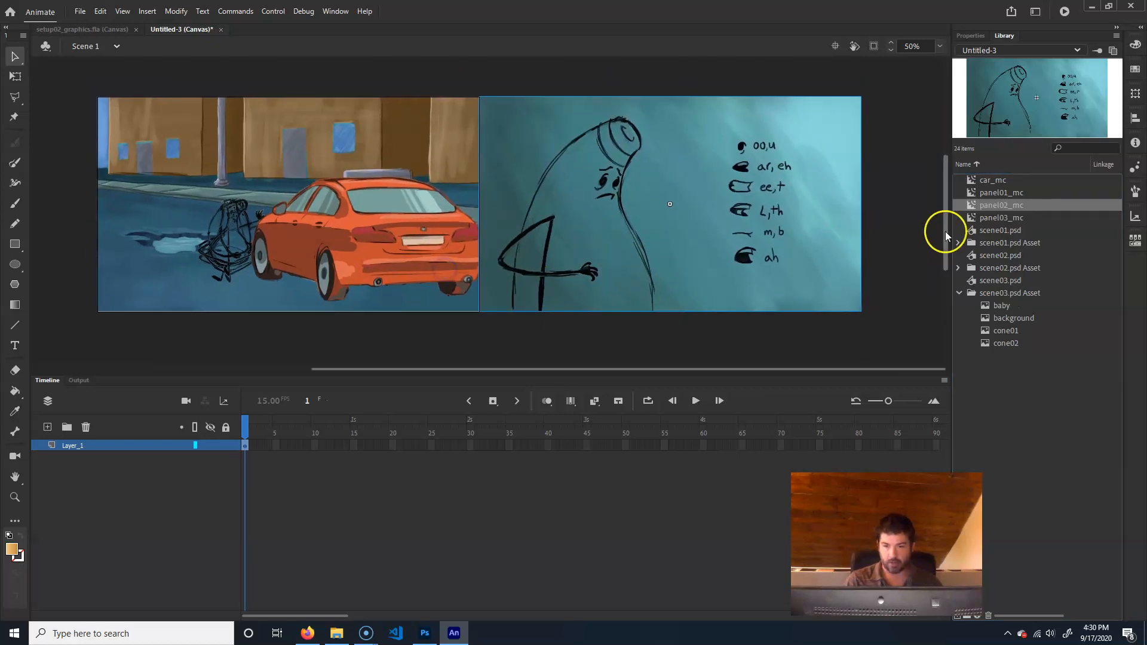
Place panel03_mc directly to the right of panel02_mc to complete the row of three panels
left_click(986, 220)
left_click_drag(638, 231, 635, 232)
left_click_drag(550, 241, 967, 214)
left_click_drag(903, 159, 903, 159)
left_click(836, 343)
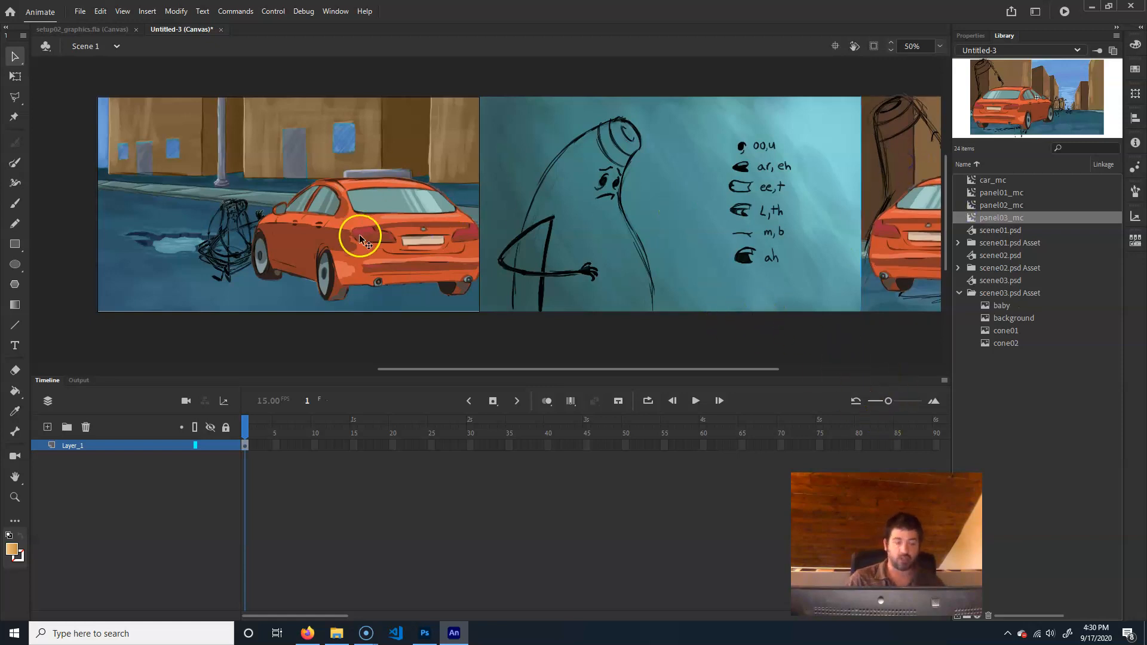
Try sliding the selected panels together across the stage, down and then left, undoing each move
left_click_drag(174, 88, 275, 98)
left_click(735, 235)
left_click(482, 219, "shift")
left_click_drag(672, 171, 671, 373)
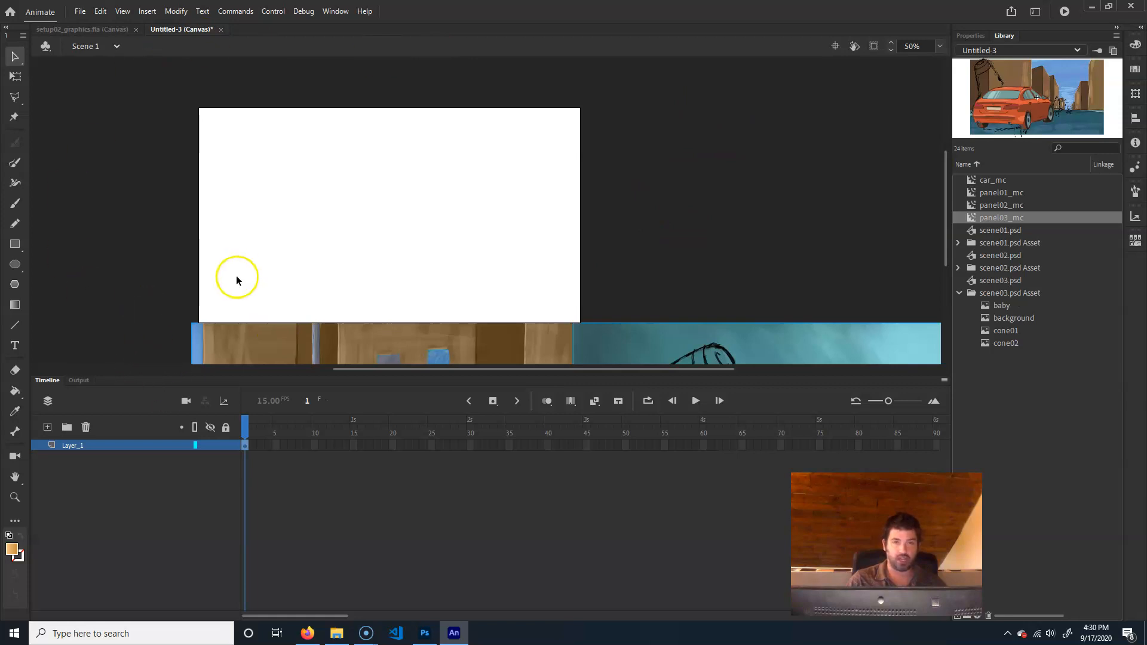
key("ctrl+z")
left_click_drag(740, 271, 618, 264)
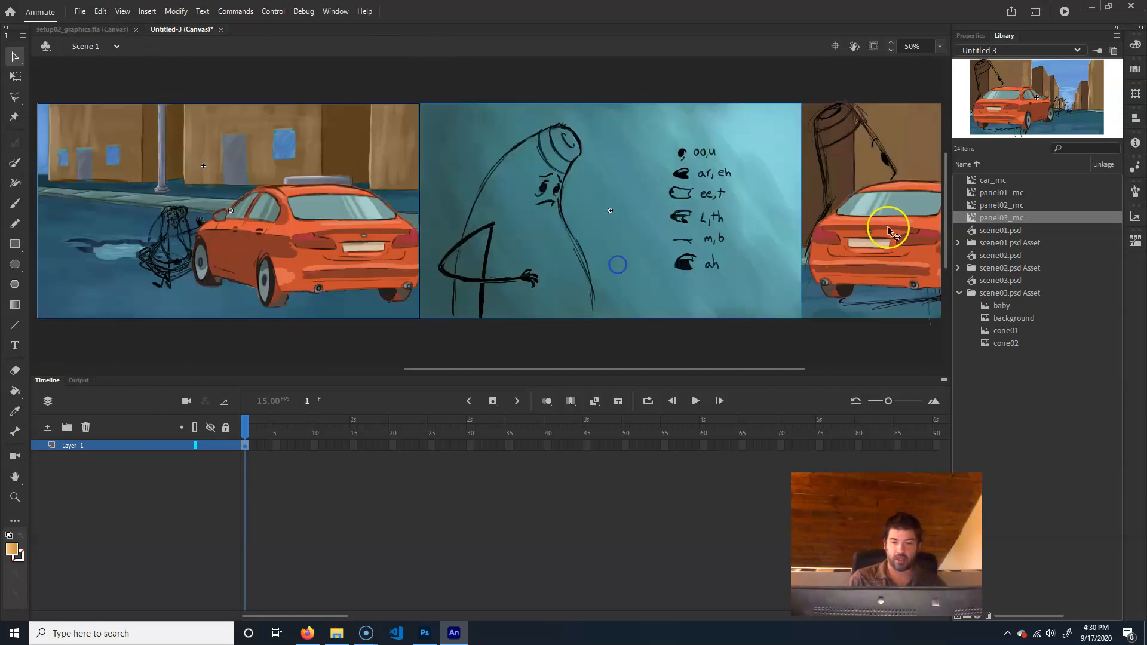
left_click_drag(358, 194, 659, 207)
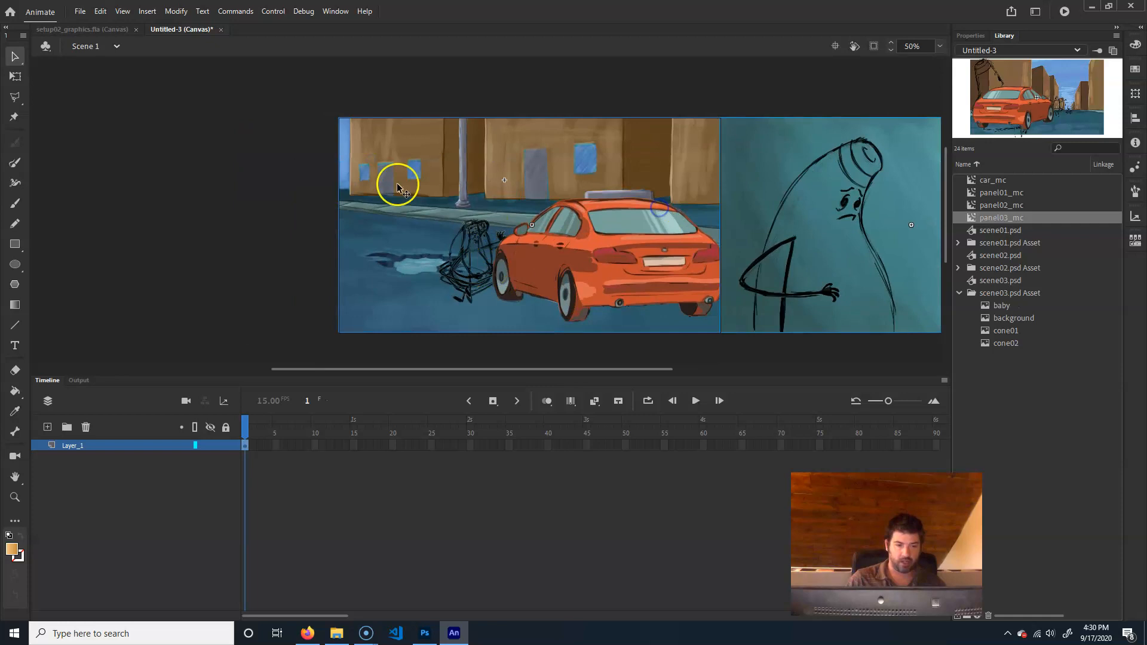
left_click_drag(883, 249, 644, 267)
key("ctrl+z")
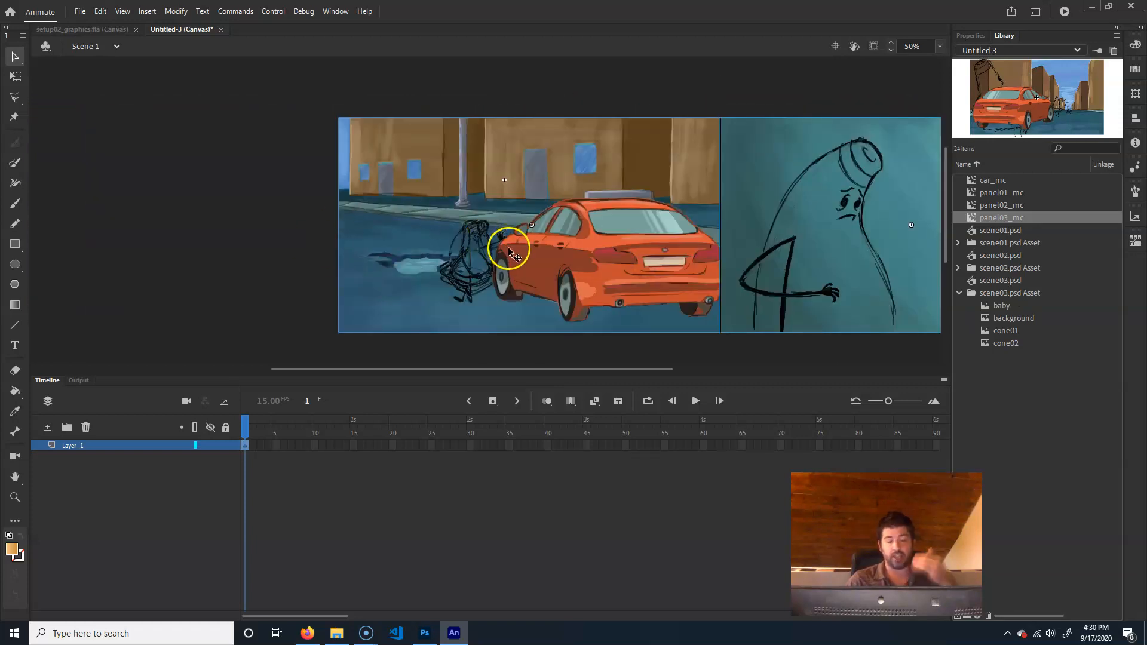
Open panel01_mc for editing in place and return to Scene 1
double_click(556, 254)
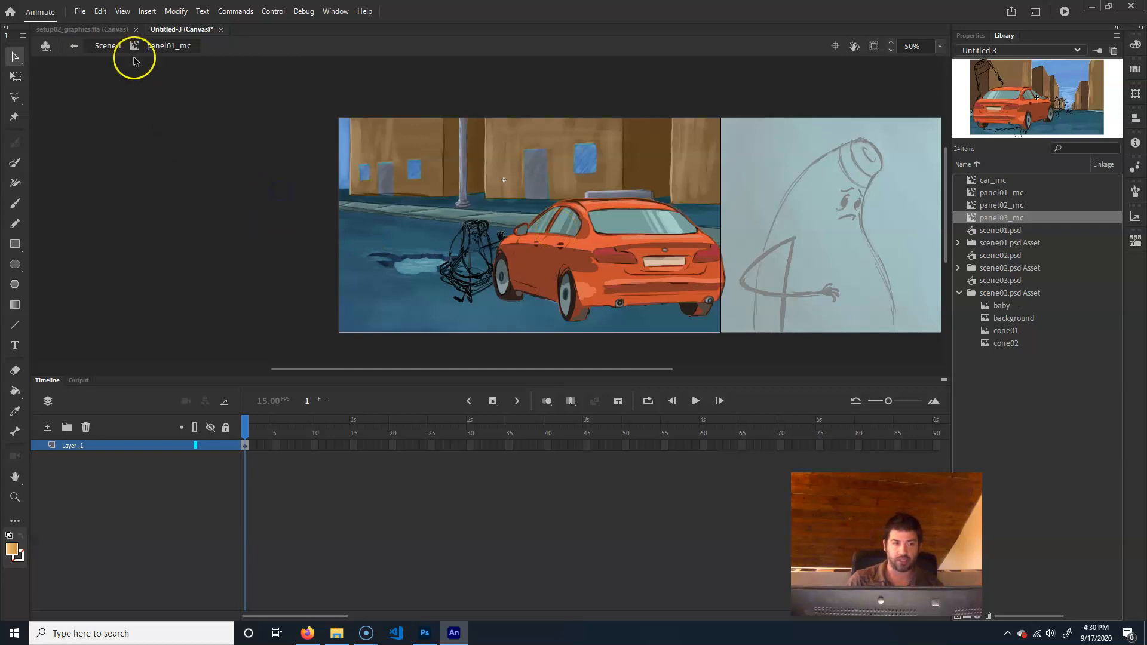
left_click(111, 46)
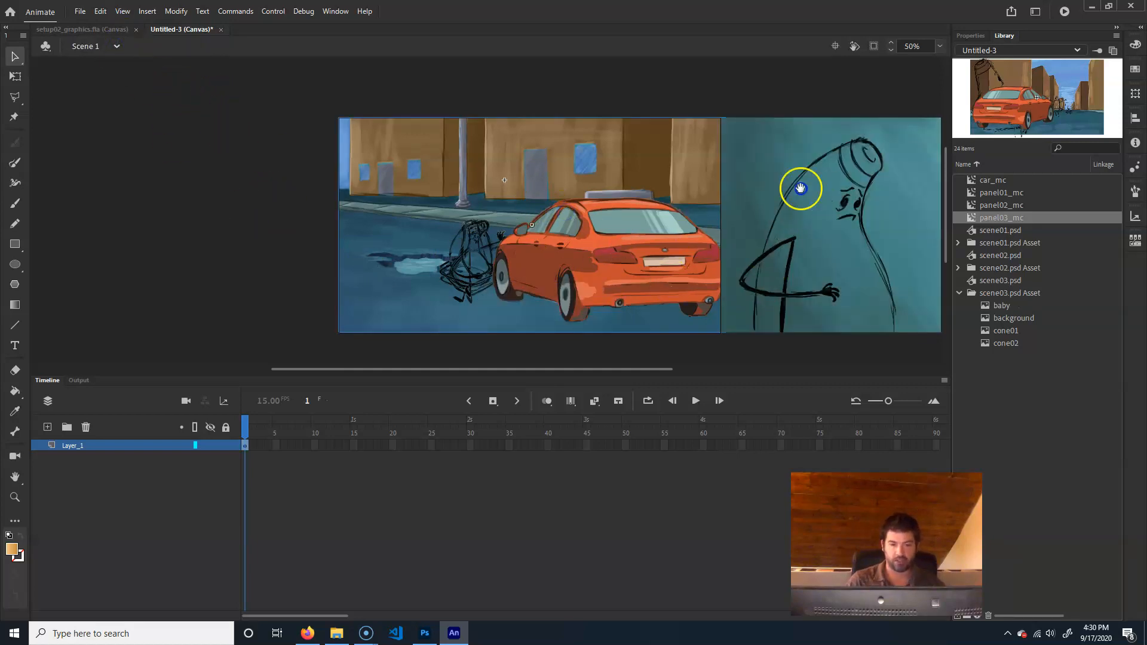
Look over the row of three panels from panel01_mc to panel03_mc
left_click_drag(800, 189, 435, 192)
left_click(762, 236)
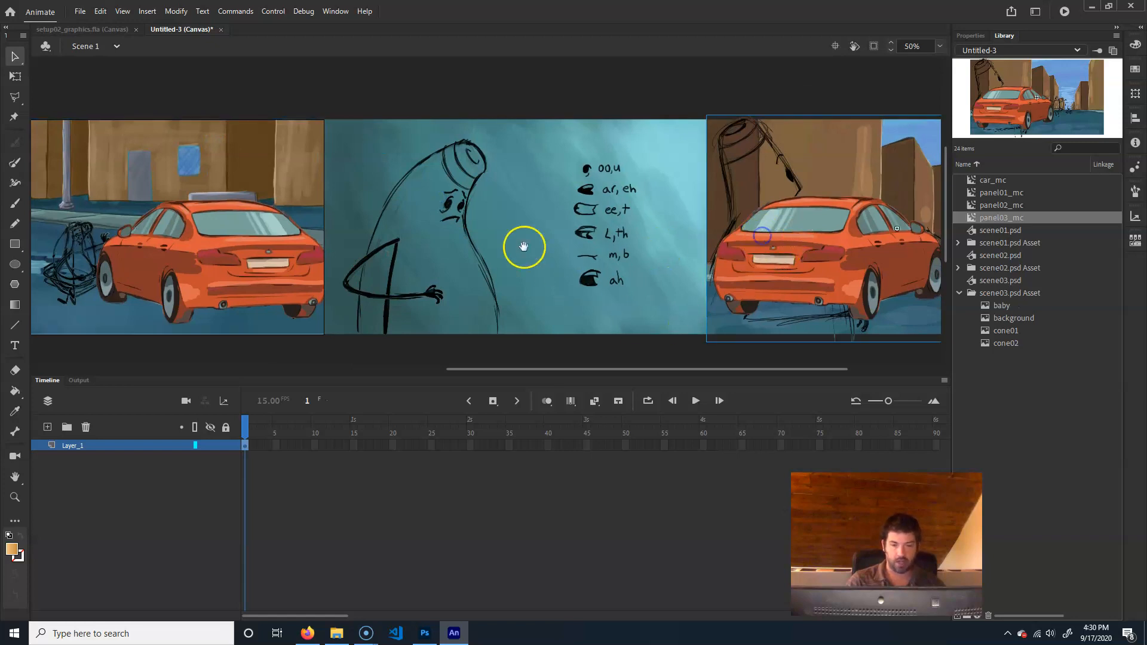
left_click_drag(500, 222, 662, 228)
left_click(339, 227)
left_click_drag(340, 227, 508, 227)
left_click_drag(506, 120, 524, 88)
left_click(578, 256)
left_click_drag(761, 264, 410, 277)
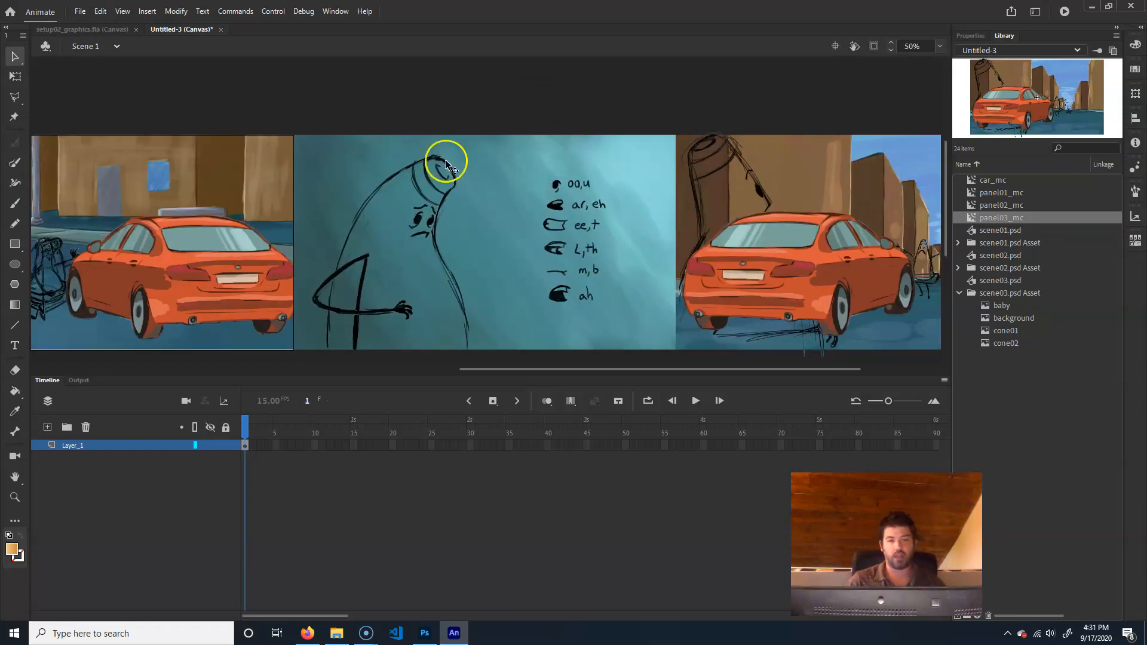